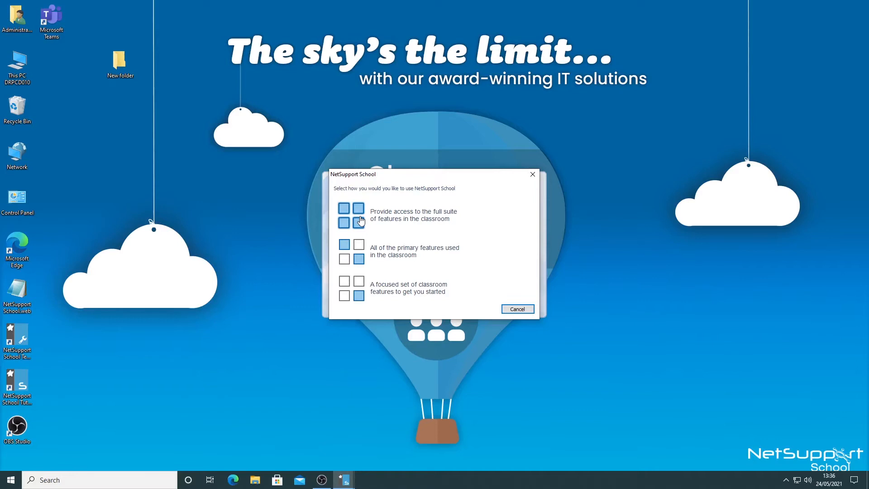
# Choose the focused set of classroom features and fill in the new class with the teacher's name and the lesson title "10 Biology"
pyautogui.click(357, 292)
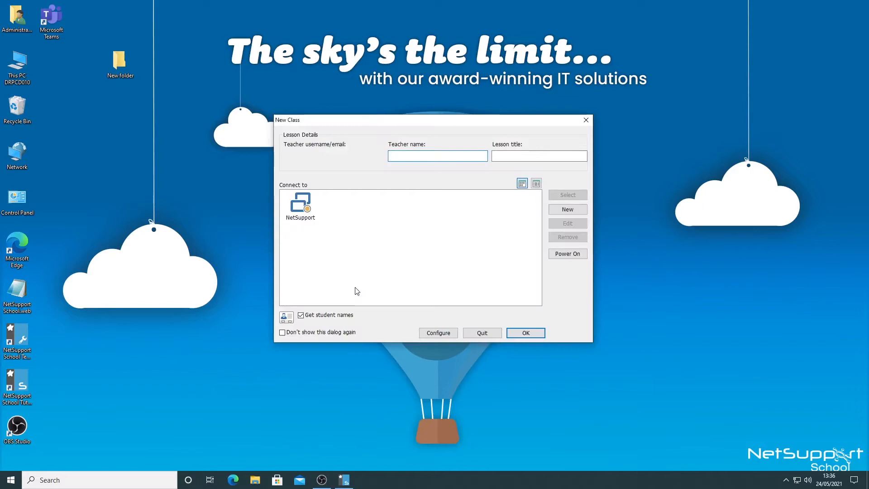
pyautogui.write('Mr Anderson')
pyautogui.click(518, 155)
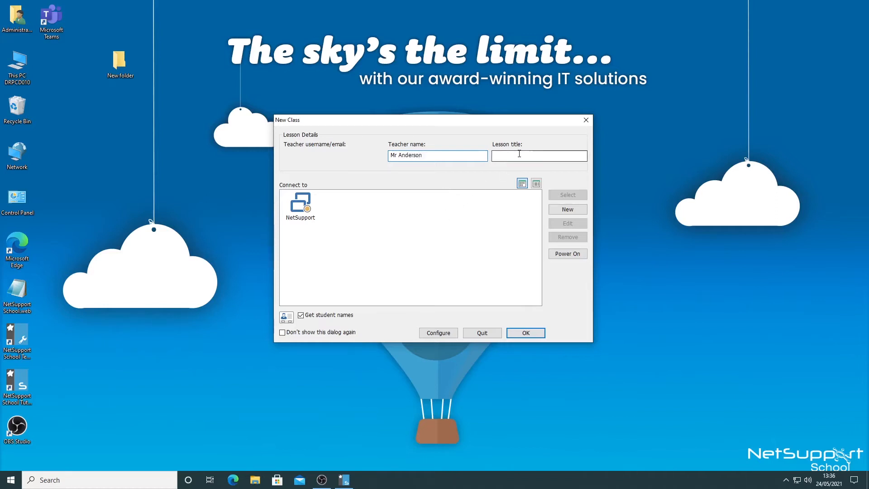
pyautogui.write('10 Biology')
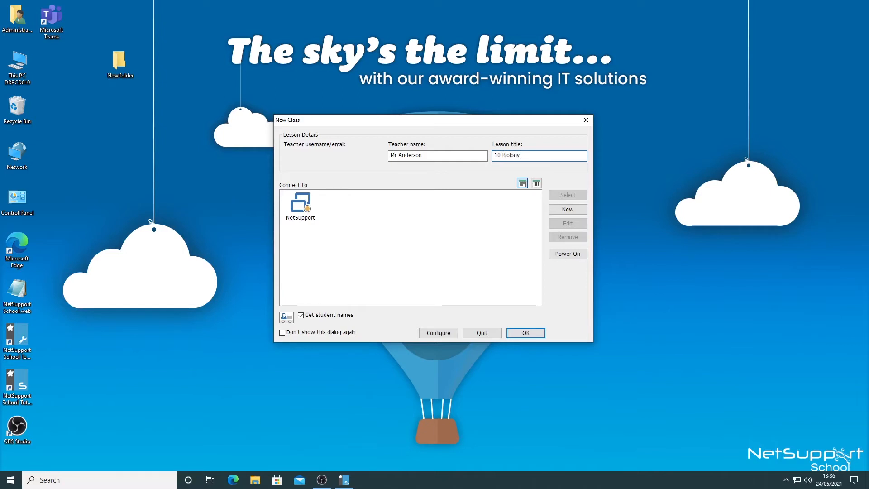
# Start the class with the NetSupport room, keeping student names requested, and close the student registration list
pyautogui.click(299, 207)
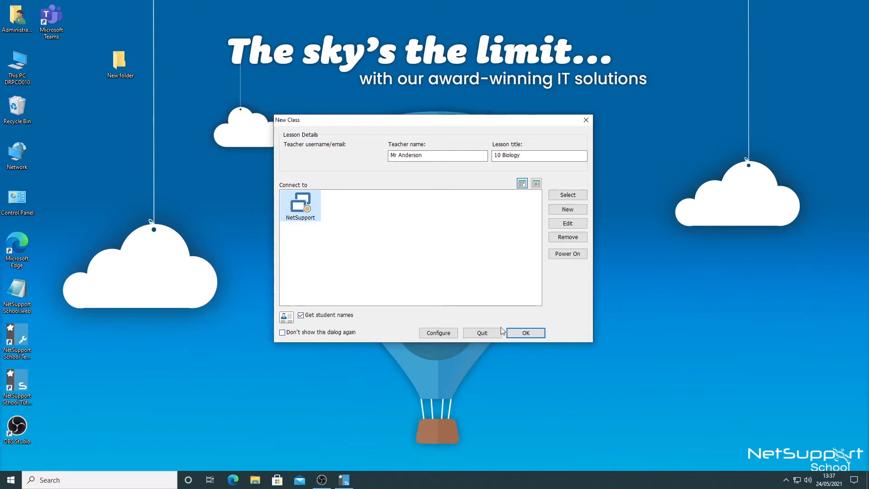
pyautogui.click(526, 333)
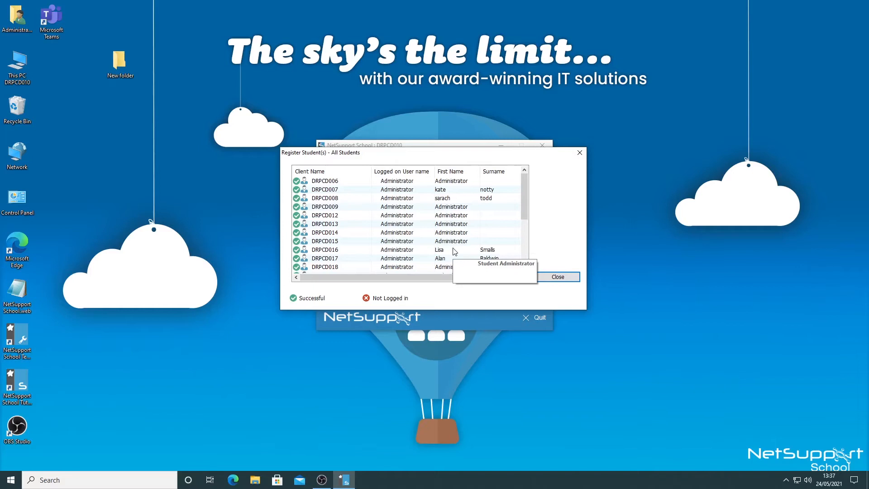
pyautogui.click(549, 276)
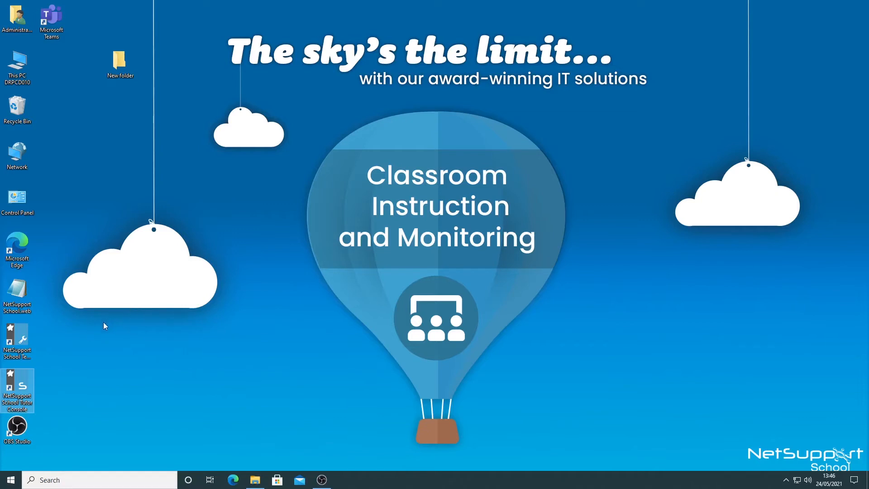
# Launch the NetSupport School Tutor Console with all of the primary classroom features and start the 10 Biology class with the NetSupport room
pyautogui.doubleClick(18, 390)
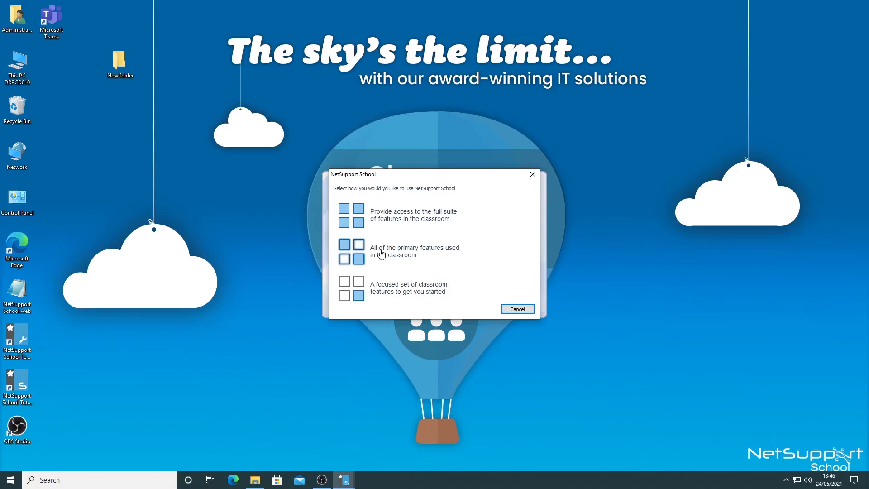
pyautogui.click(442, 257)
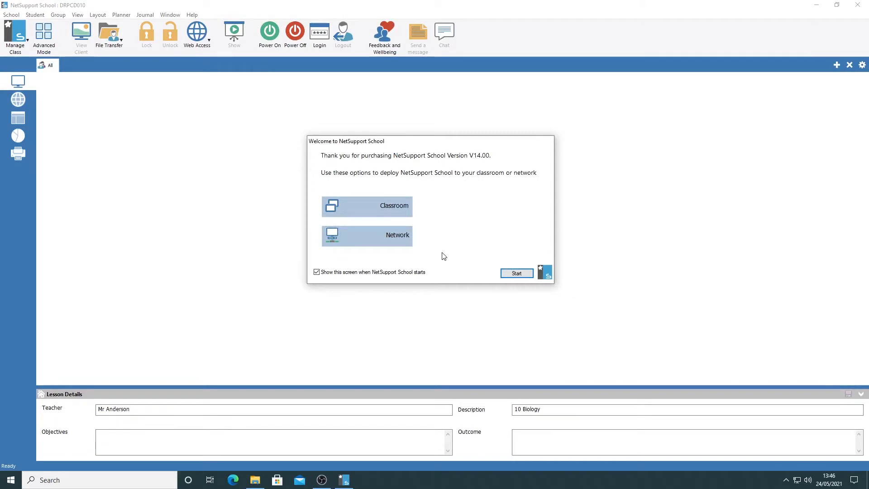
pyautogui.click(509, 273)
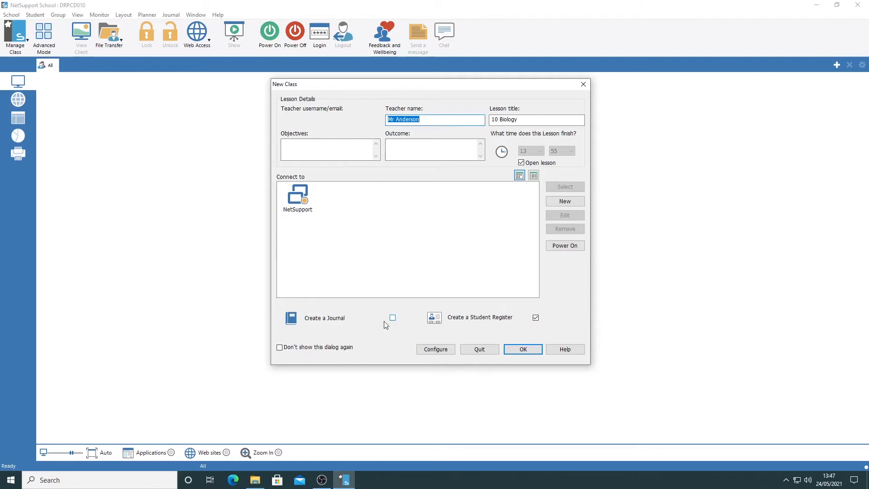
pyautogui.click(299, 198)
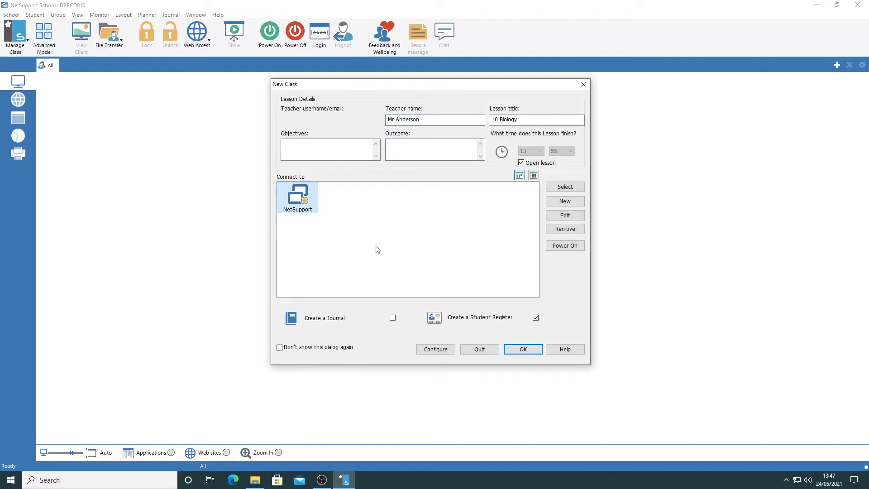
pyautogui.click(524, 349)
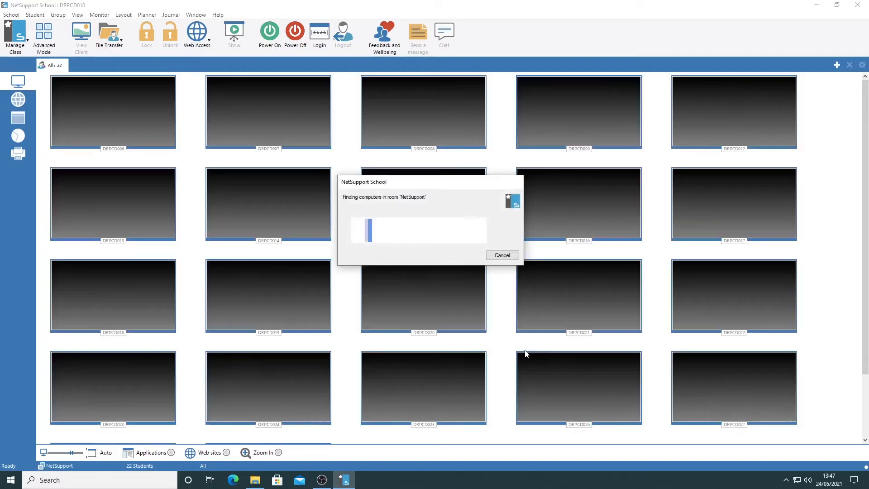
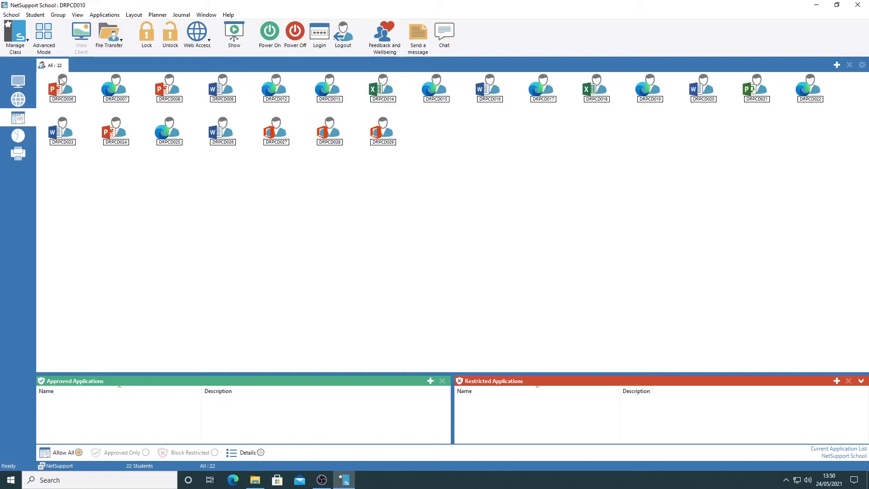
# Examine the applications students are using, the Survey and Print views, and the class management options
pyautogui.moveTo(68, 96)
pyautogui.moveTo(107, 90)
pyautogui.moveTo(165, 93)
pyautogui.click(18, 136)
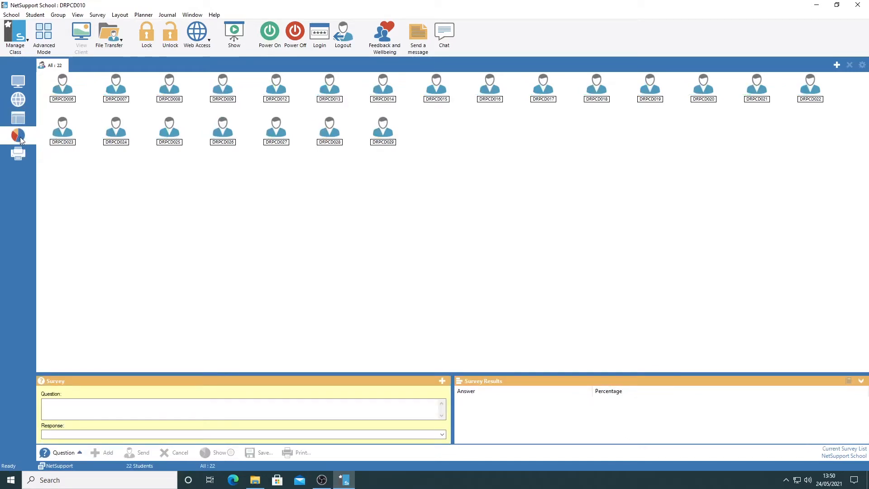
pyautogui.click(18, 154)
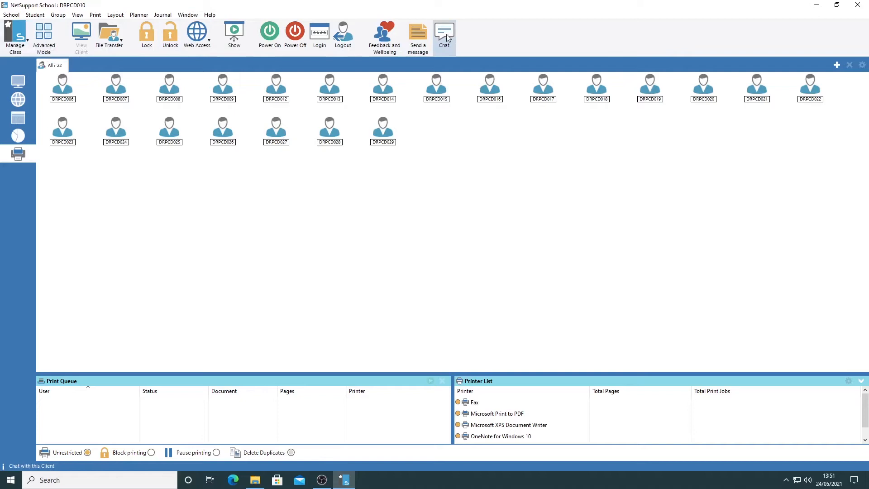
pyautogui.click(19, 36)
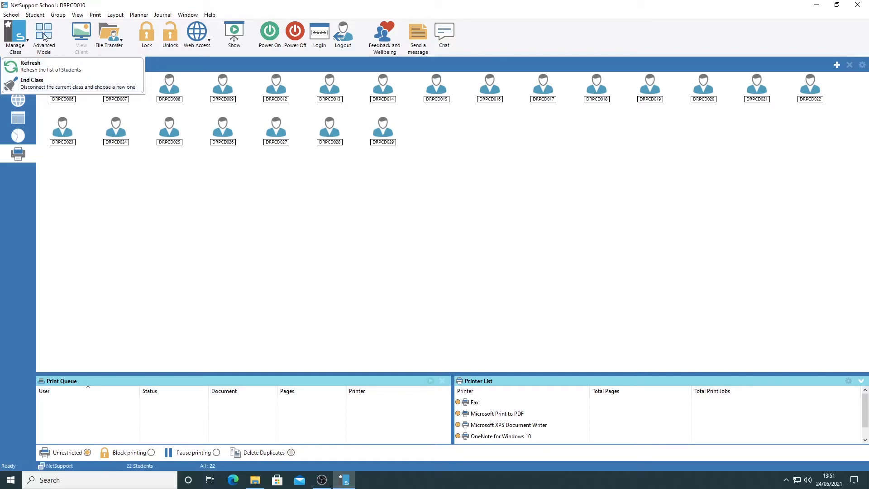
pyautogui.click(117, 5)
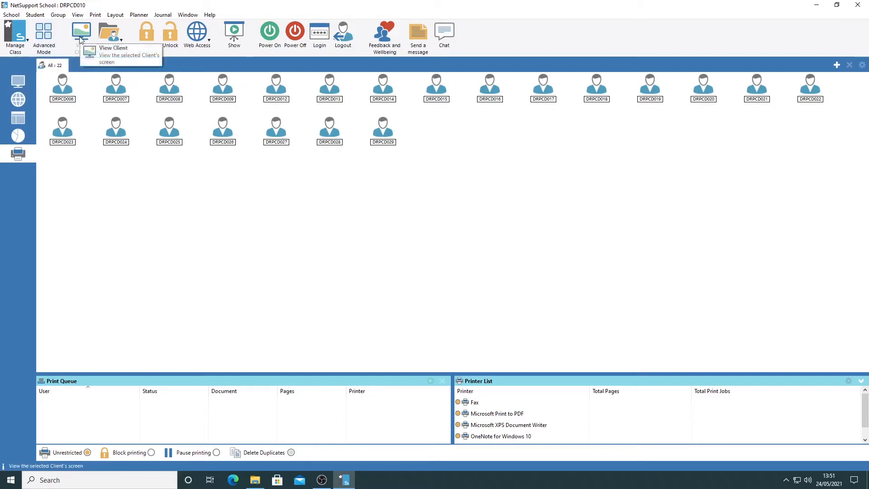
# View the screen of student computer DRPCD007 and close the viewing window
pyautogui.click(117, 90)
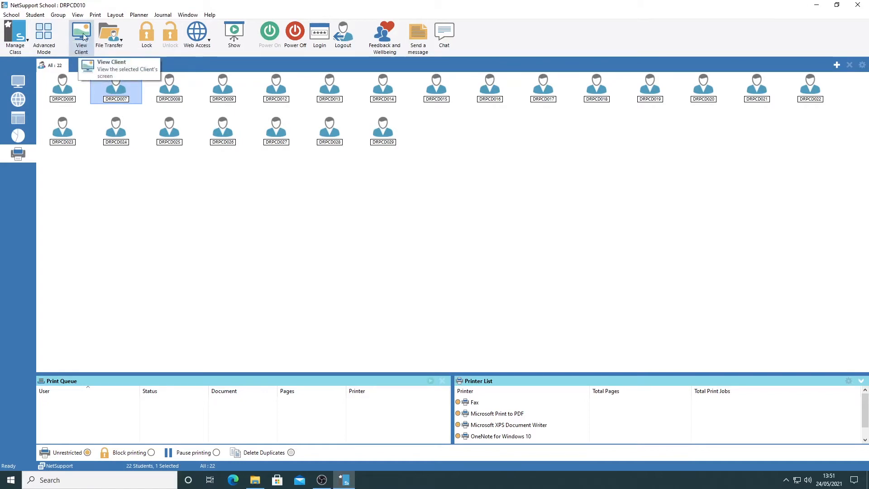
pyautogui.click(84, 37)
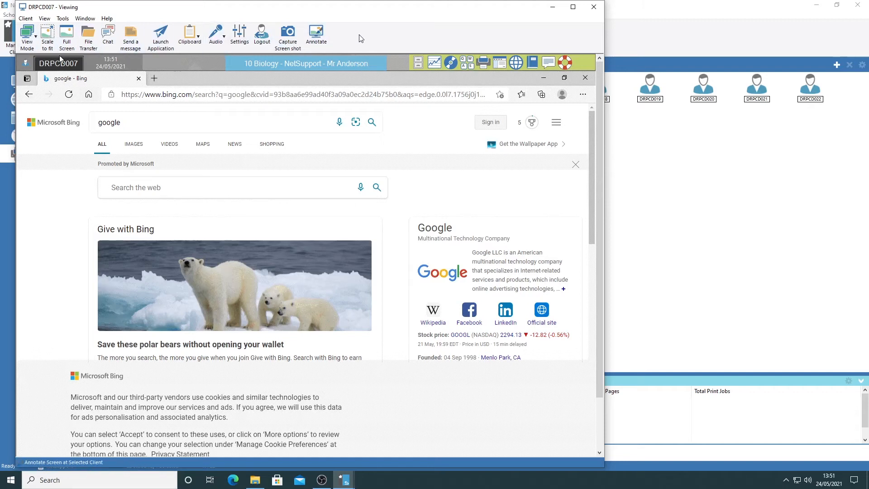
pyautogui.click(594, 7)
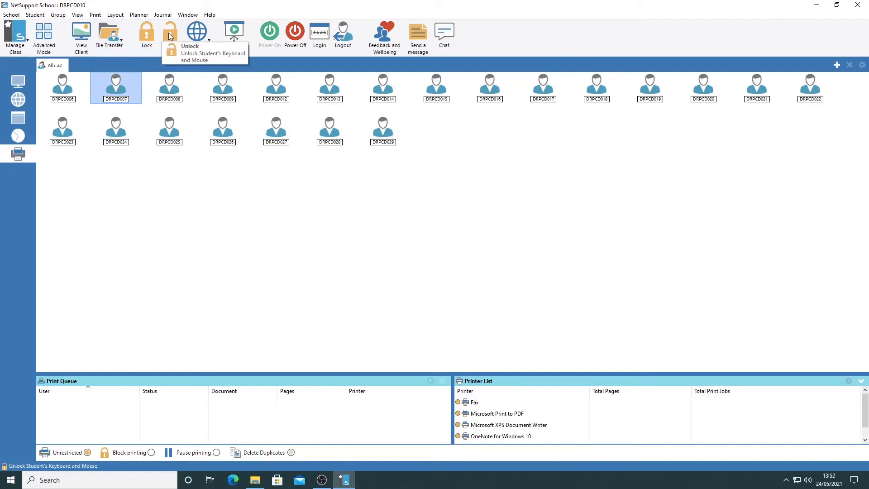
# Examine the web access permission options for the selected student and leave them without choosing one
pyautogui.click(200, 36)
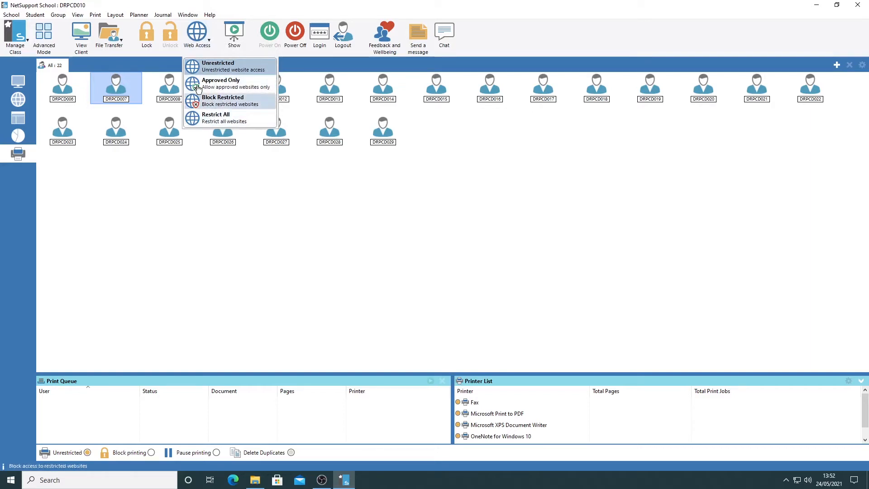
pyautogui.click(225, 5)
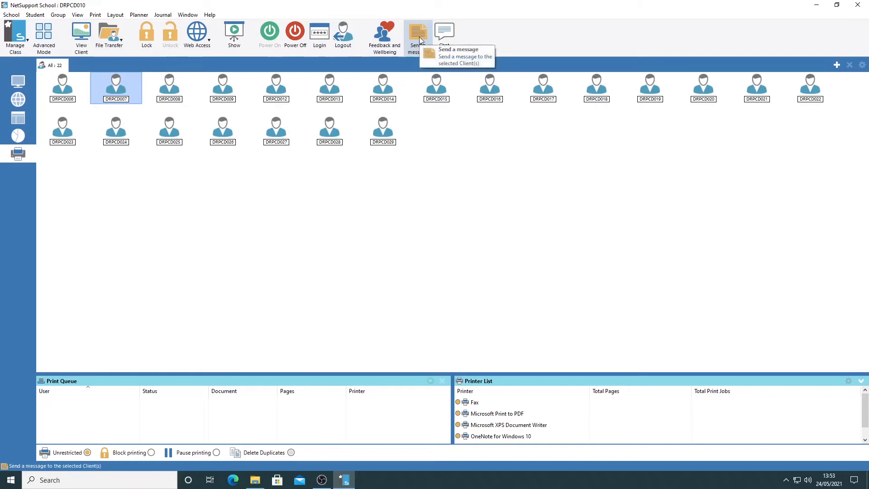
# Add student computers DRPCD013 and DRPCD009 to the selection alongside DRPCD007
pyautogui.keyDown('ctrl'); pyautogui.click(332, 86); pyautogui.keyUp('ctrl')
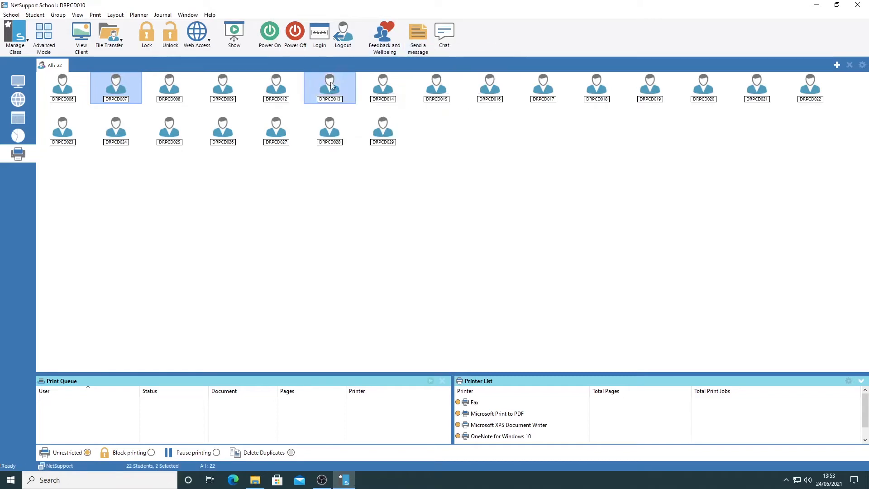
pyautogui.keyDown('ctrl'); pyautogui.click(222, 85); pyautogui.keyUp('ctrl')
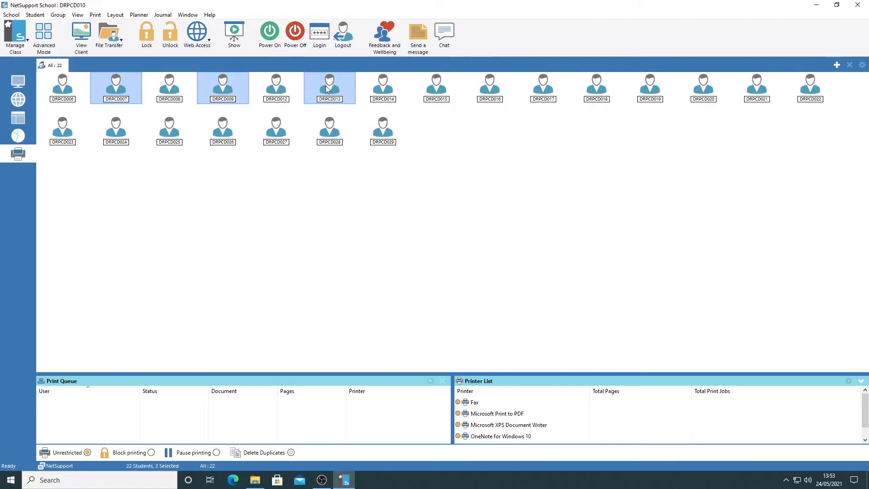
pyautogui.moveTo(327, 88)
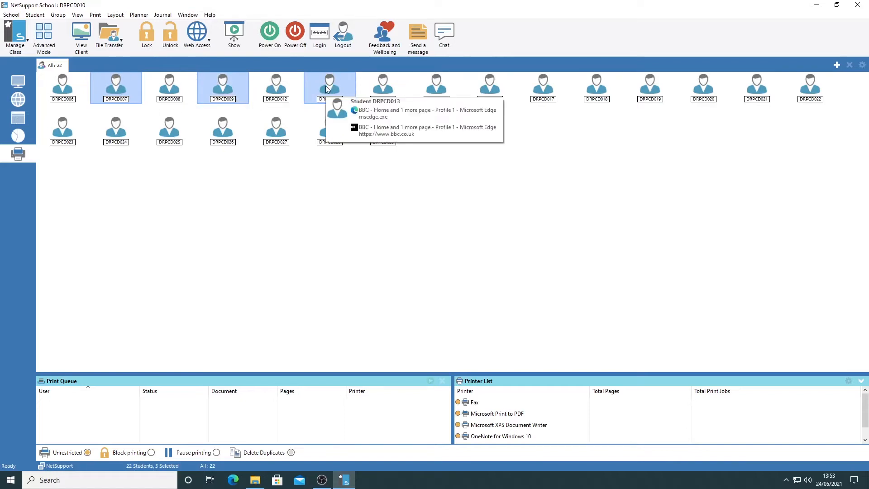
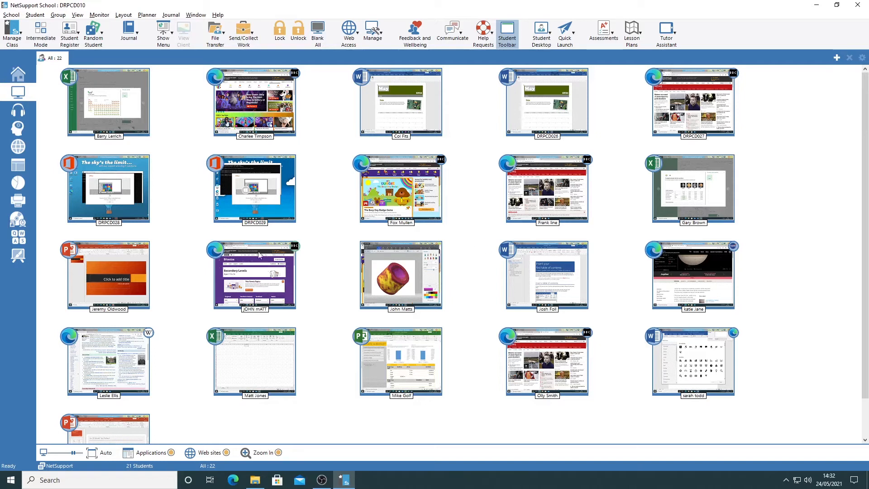
# View the screen of the student with the blank Excel workbook and set the view mode to Share
pyautogui.moveTo(269, 367)
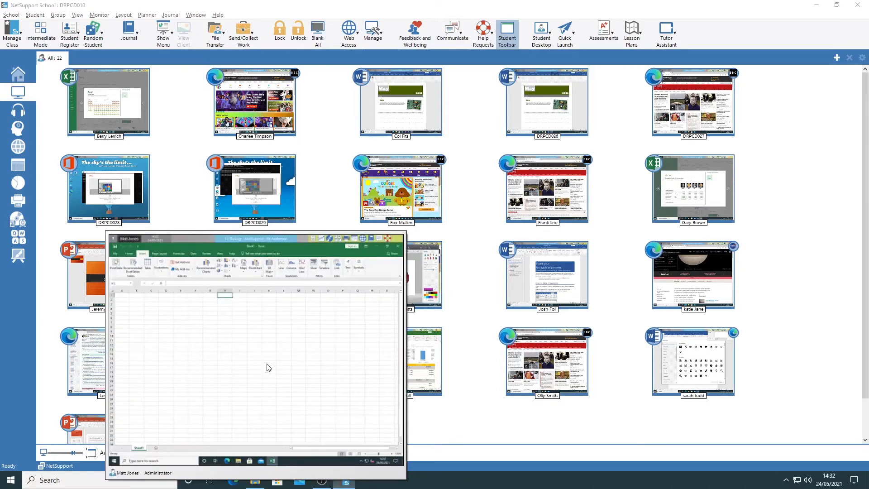
pyautogui.click(269, 367)
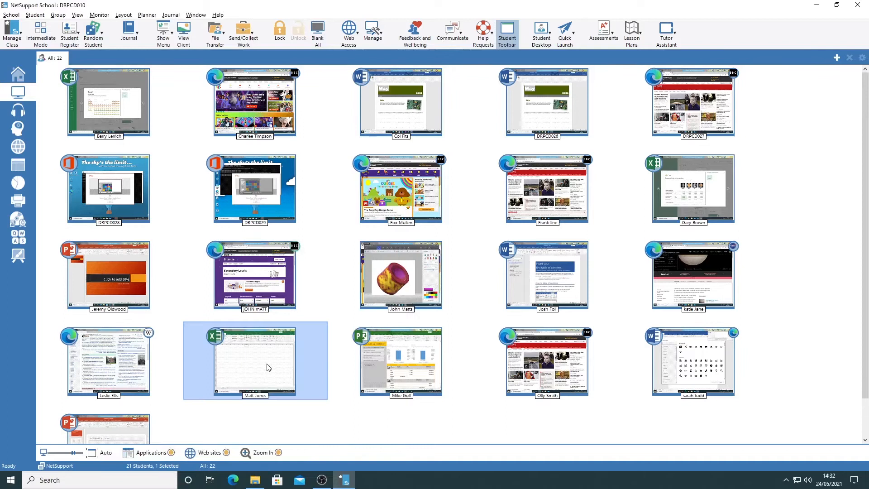
pyautogui.doubleClick(268, 367)
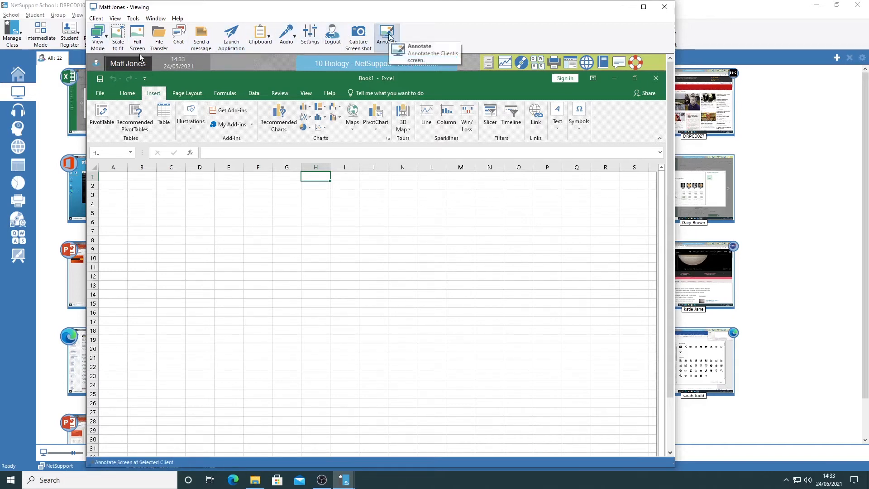
pyautogui.click(99, 38)
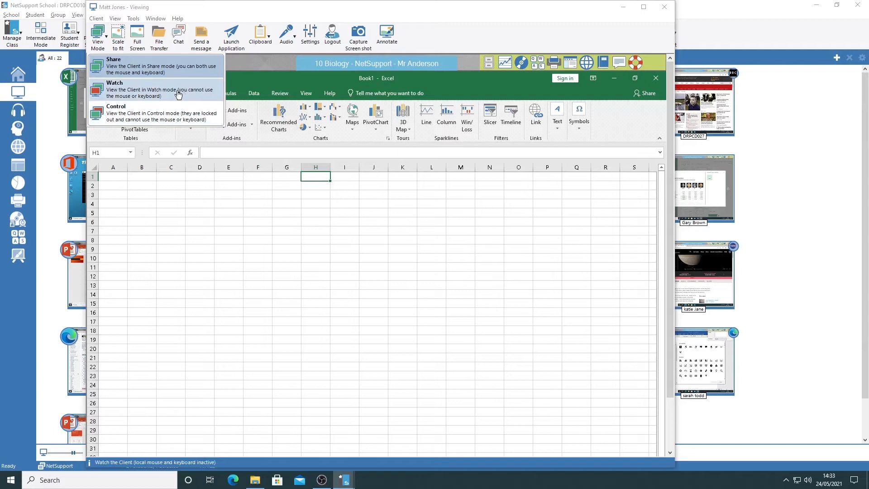
pyautogui.click(136, 64)
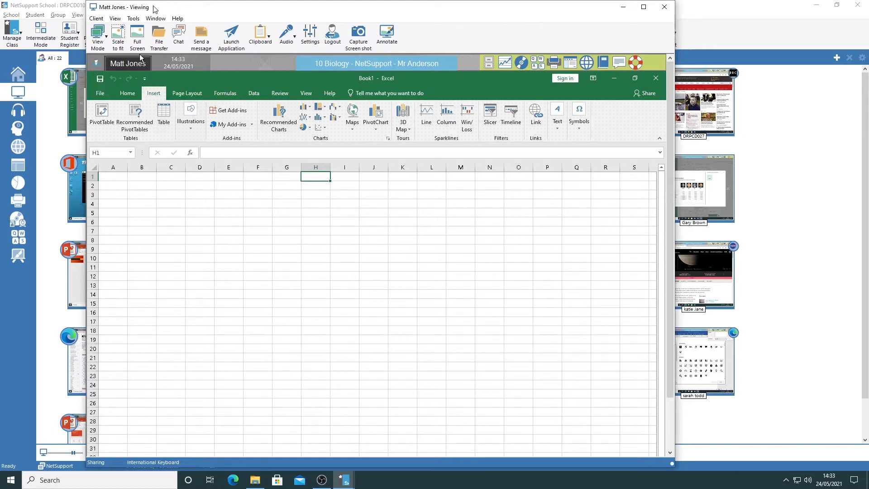
# Scale the student's screen to fit the viewing window and switch it to full-screen view
pyautogui.click(117, 39)
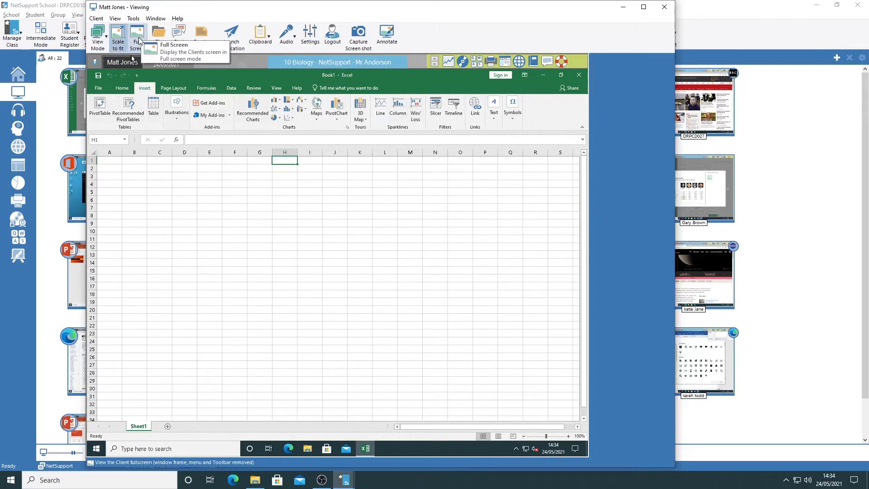
pyautogui.click(137, 38)
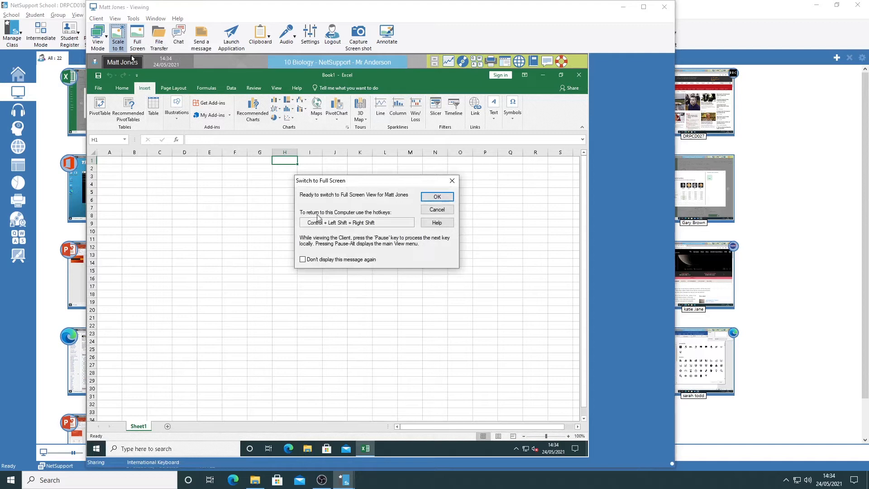
pyautogui.click(437, 197)
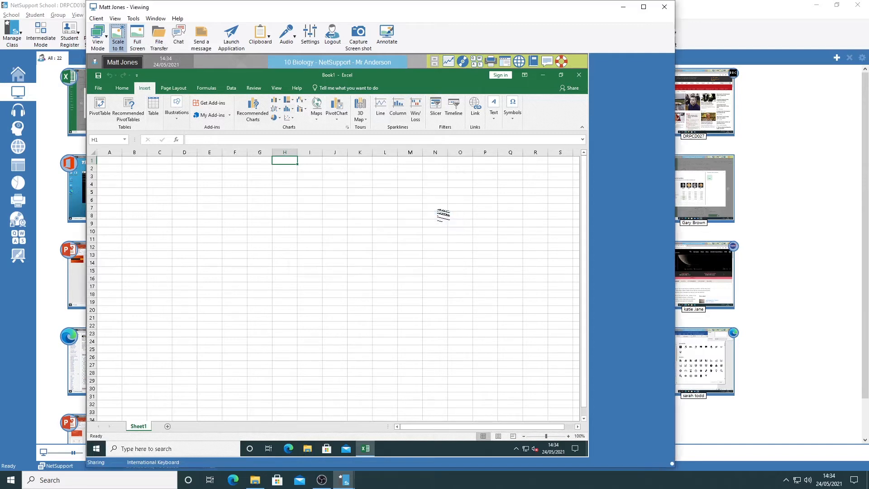
# Examine the file transfer and chat windows for the viewed student, closing each one
pyautogui.click(160, 37)
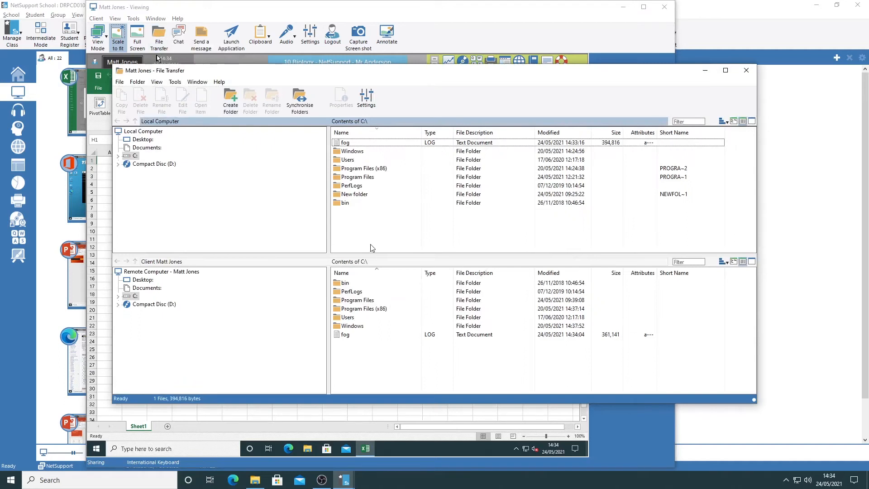
pyautogui.click(747, 71)
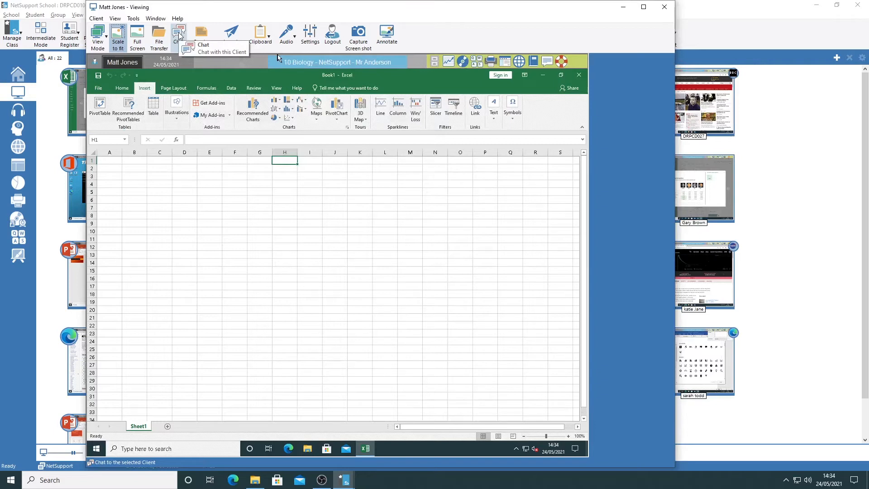
pyautogui.click(179, 37)
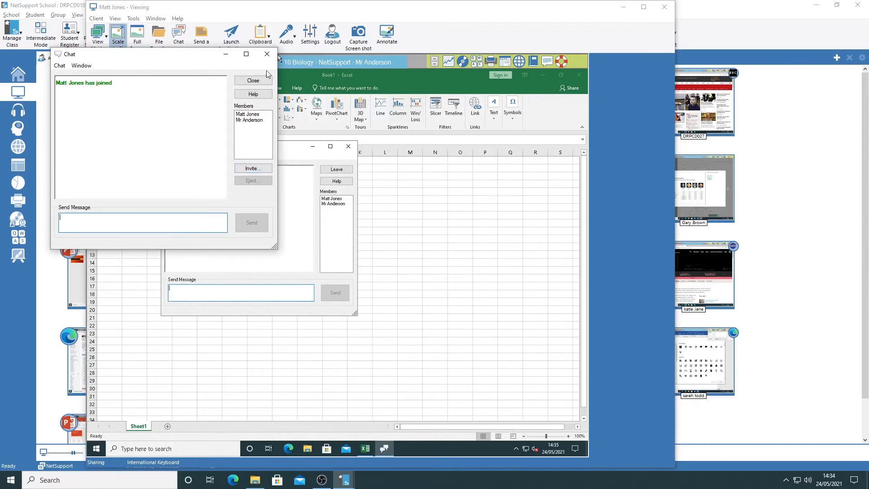
pyautogui.click(267, 55)
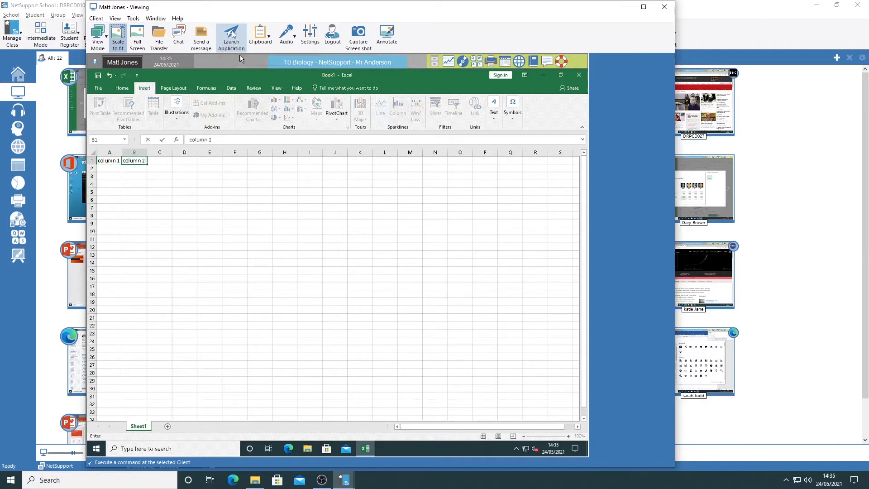
# Add notepad.exe to the applications that can be launched and launch it on the student's computer
pyautogui.click(239, 55)
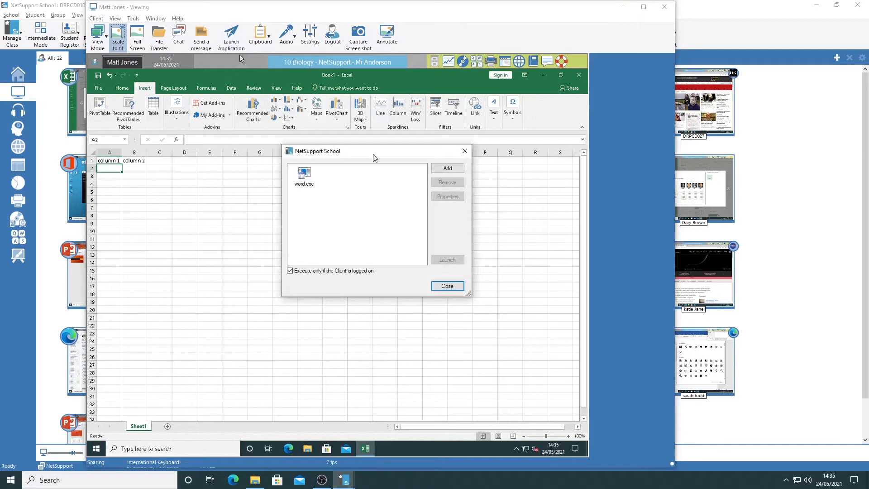
pyautogui.click(448, 169)
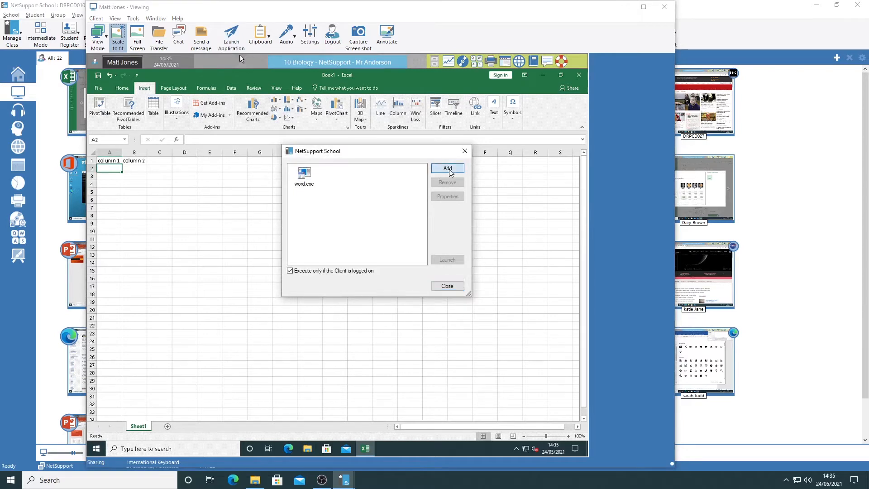
pyautogui.write('no')
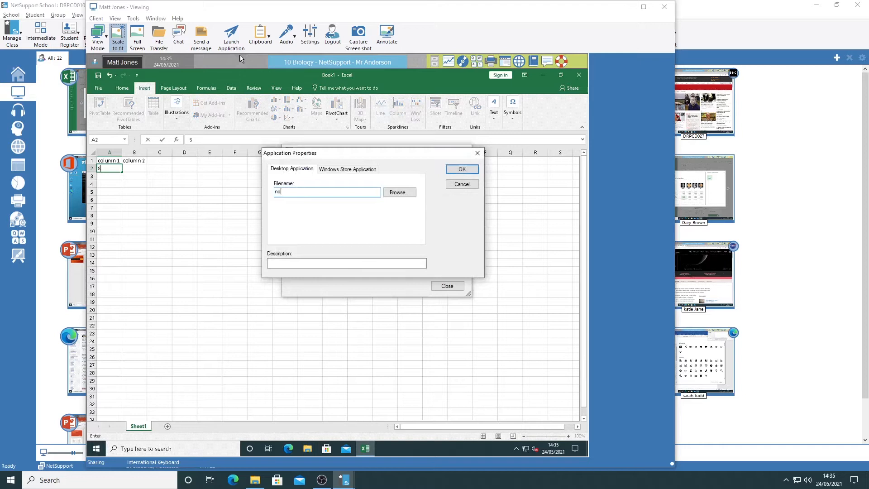
pyautogui.write('tepad.exe')
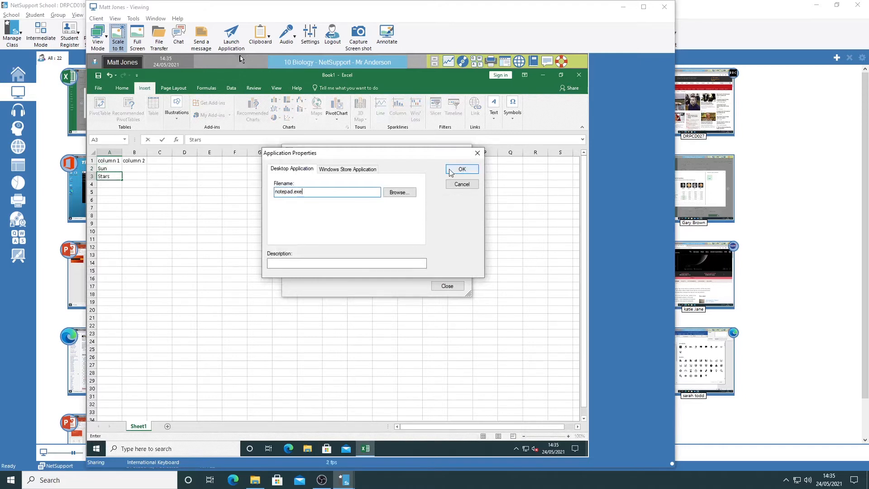
pyautogui.click(454, 169)
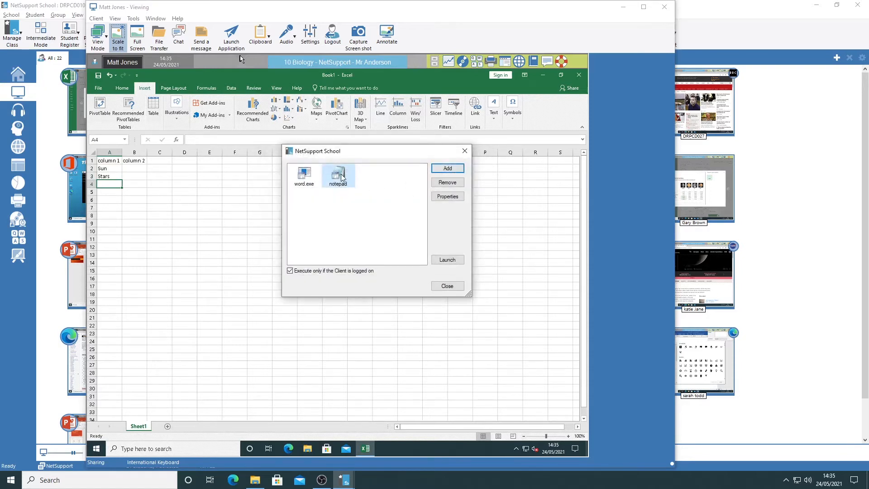
pyautogui.click(441, 262)
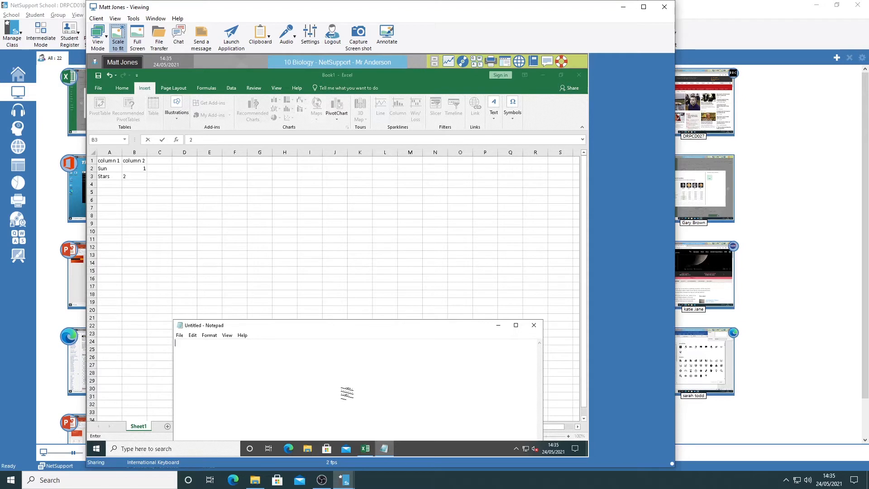
# Enter "The sun and stars..." in the student's Notepad and examine the clipboard options without choosing one
pyautogui.write('The su')
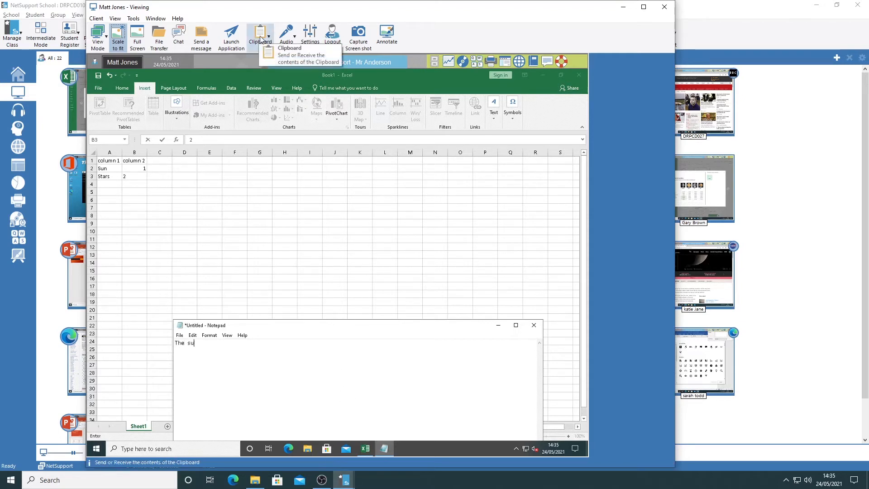
pyautogui.write('n and')
pyautogui.click(261, 39)
pyautogui.write('st')
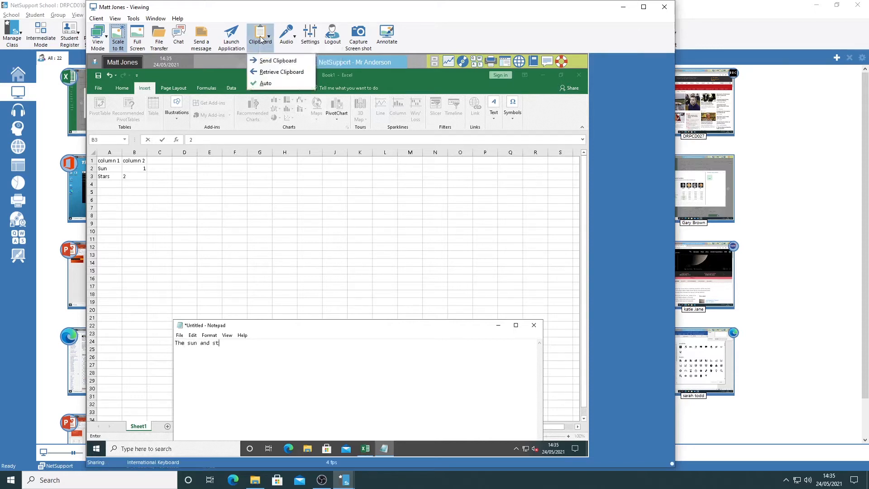
pyautogui.write('ars')
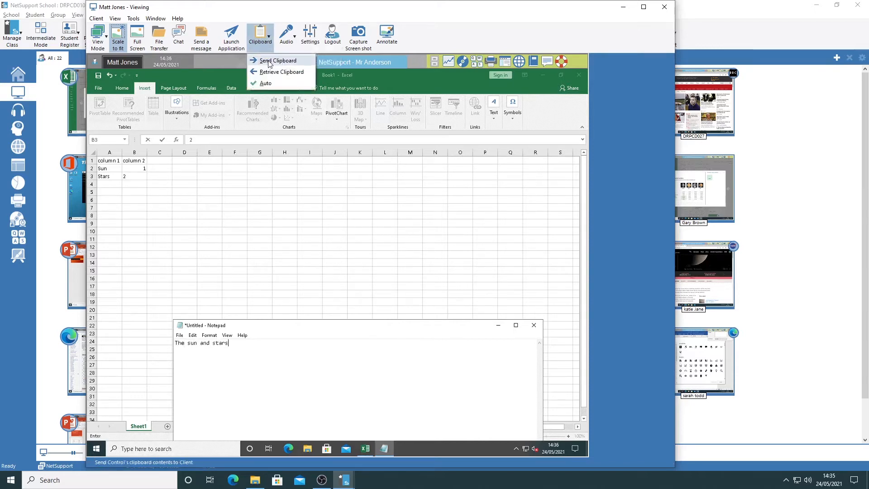
pyautogui.write('...')
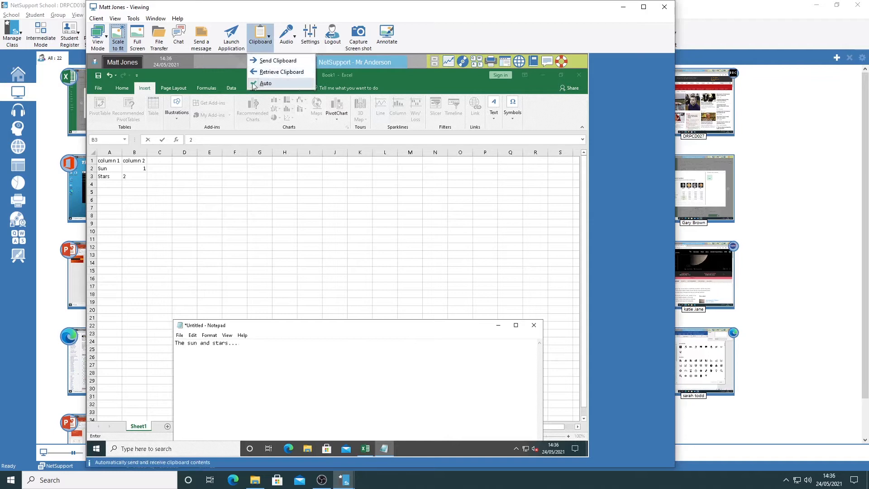
pyautogui.click(268, 13)
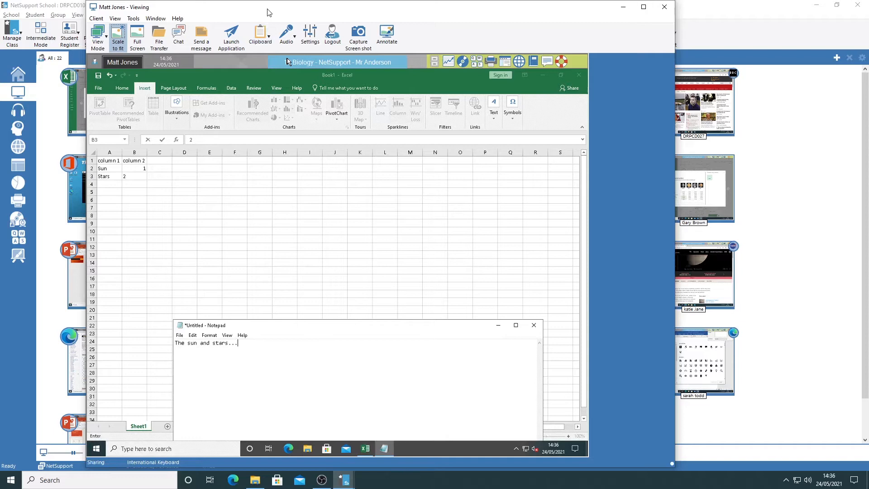
# Examine the audio options and the client's remote control view settings, leaving both without changes
pyautogui.click(293, 37)
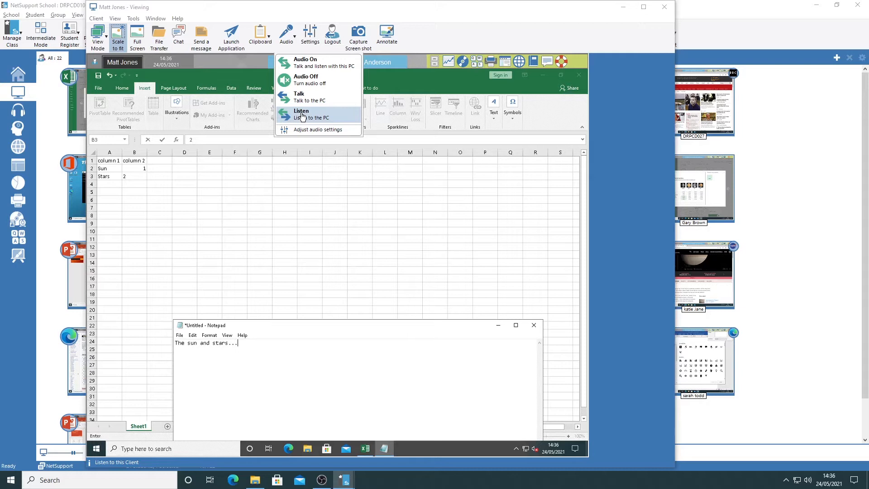
pyautogui.click(314, 13)
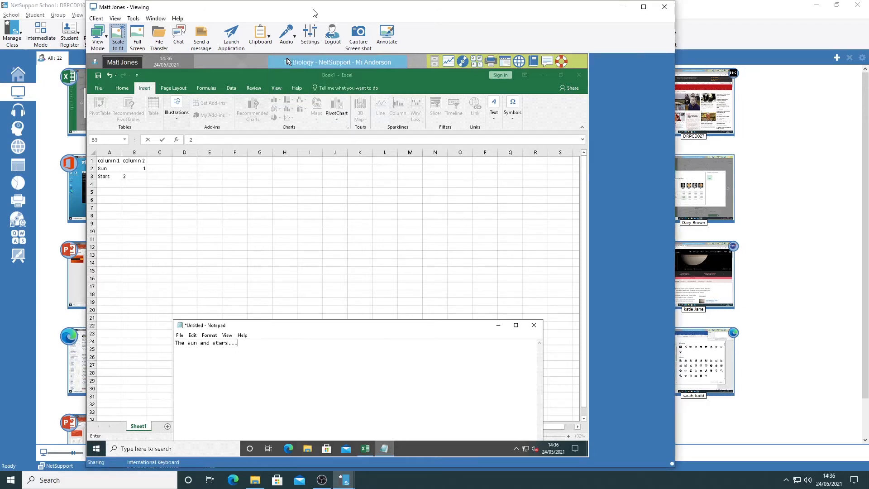
pyautogui.click(309, 36)
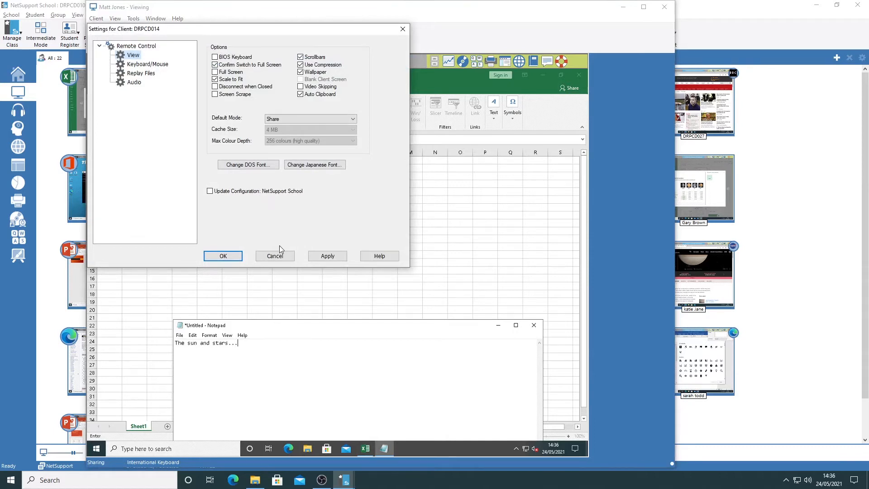
pyautogui.click(275, 256)
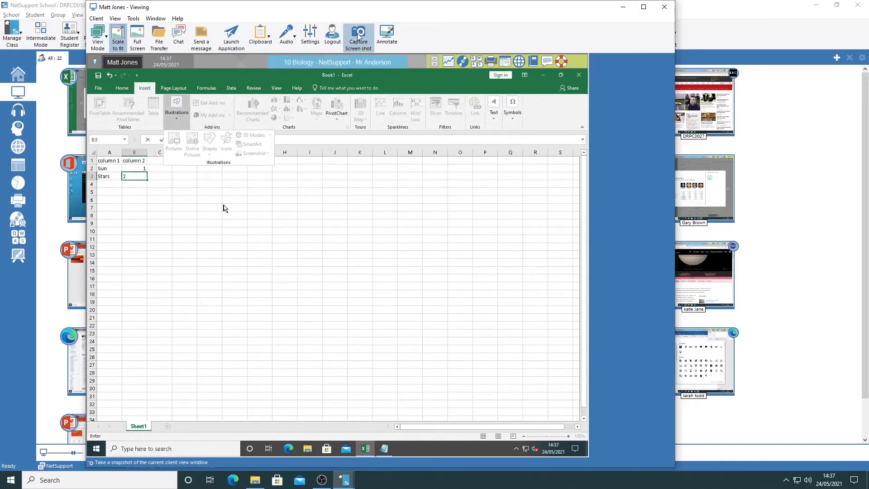
# Open the save dialog for a screenshot of the student's screen and leave it without saving
pyautogui.click(359, 36)
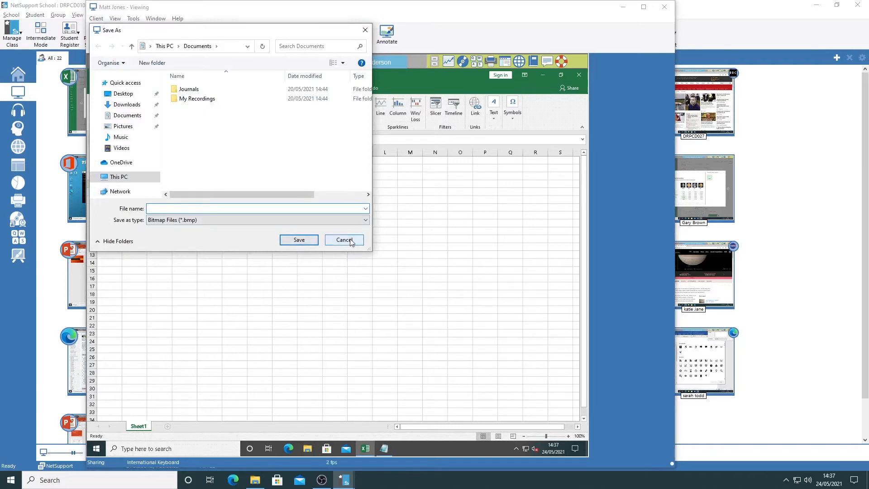
pyautogui.click(344, 239)
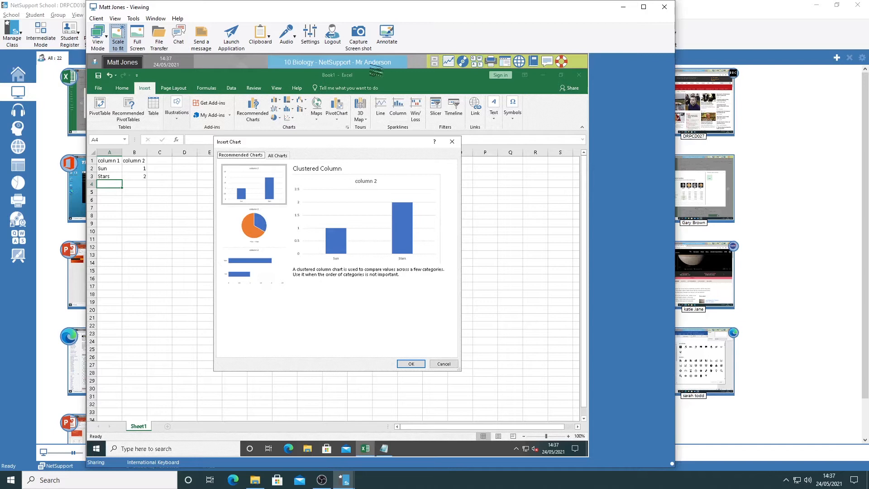
# Annotate the student's Insert Chart dialog with freehand arrows pointing at the pie chart and the Stars column
pyautogui.click(388, 32)
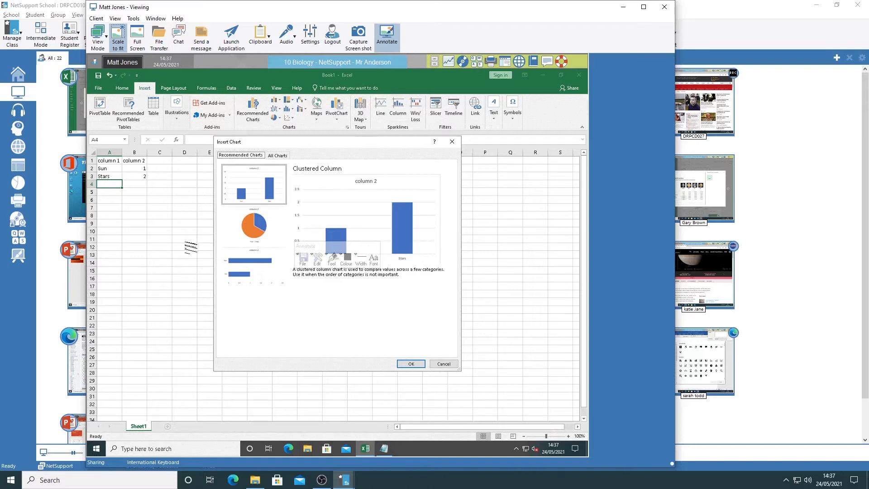
pyautogui.moveTo(157, 243)
pyautogui.mouseDown()
pyautogui.moveTo(228, 235)
pyautogui.moveTo(207, 252)
pyautogui.mouseUp()
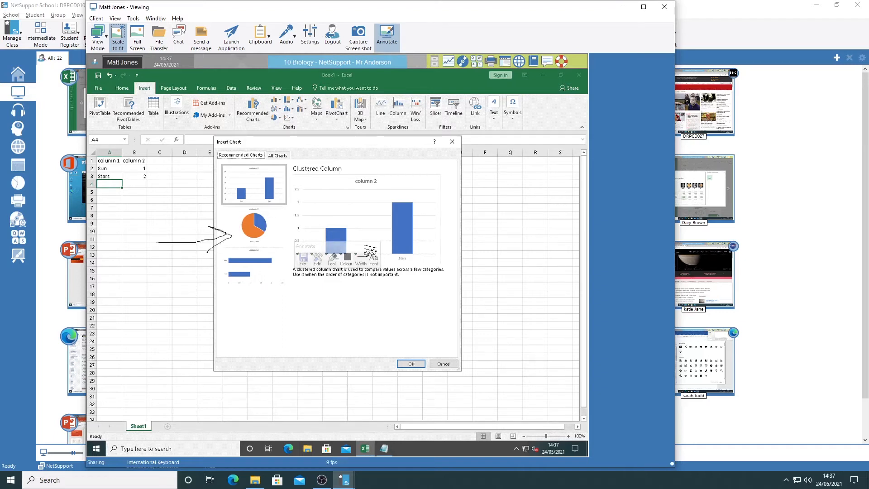
pyautogui.moveTo(511, 255)
pyautogui.mouseDown()
pyautogui.moveTo(416, 240)
pyautogui.moveTo(432, 233)
pyautogui.moveTo(409, 239)
pyautogui.moveTo(428, 256)
pyautogui.mouseUp()
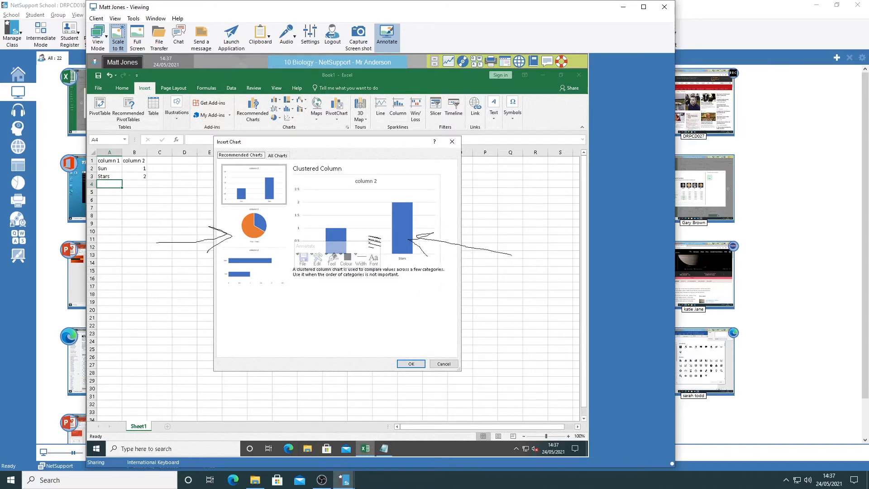
# Move the annotation toolbar below the chart description and examine its tool, colour, width and font options without changing any
pyautogui.moveTo(310, 245); pyautogui.dragTo(317, 319)
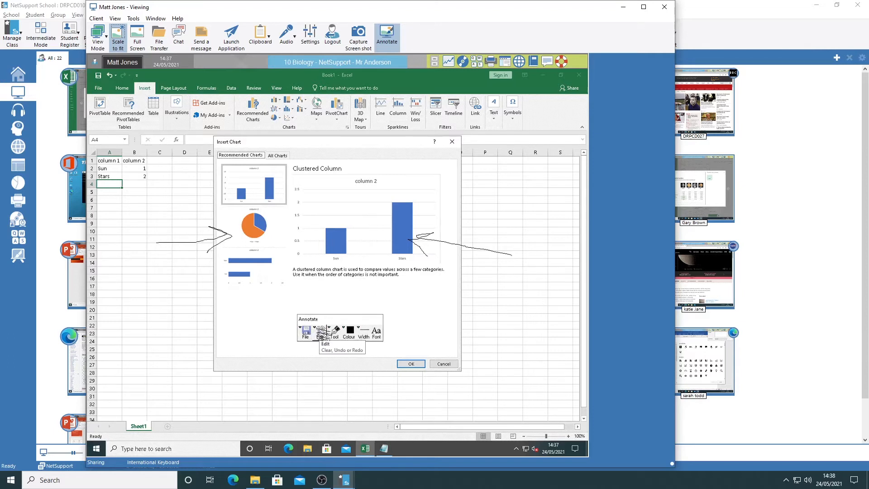
pyautogui.click(335, 333)
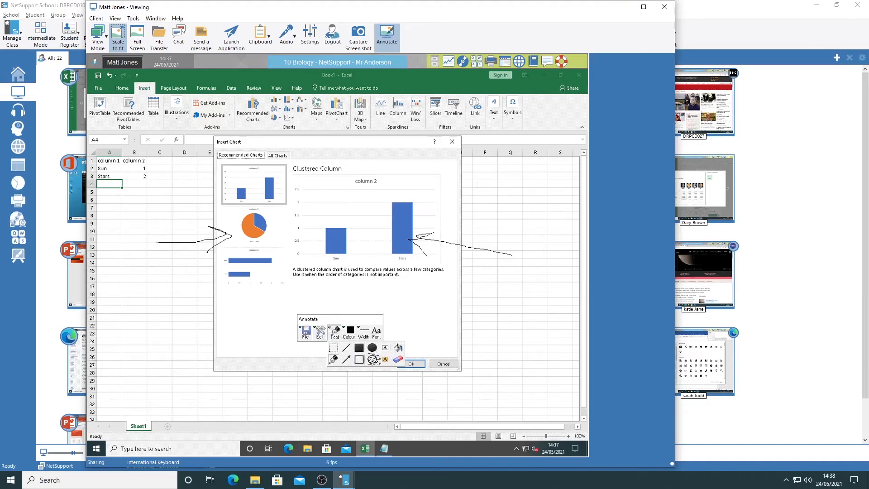
pyautogui.click(349, 334)
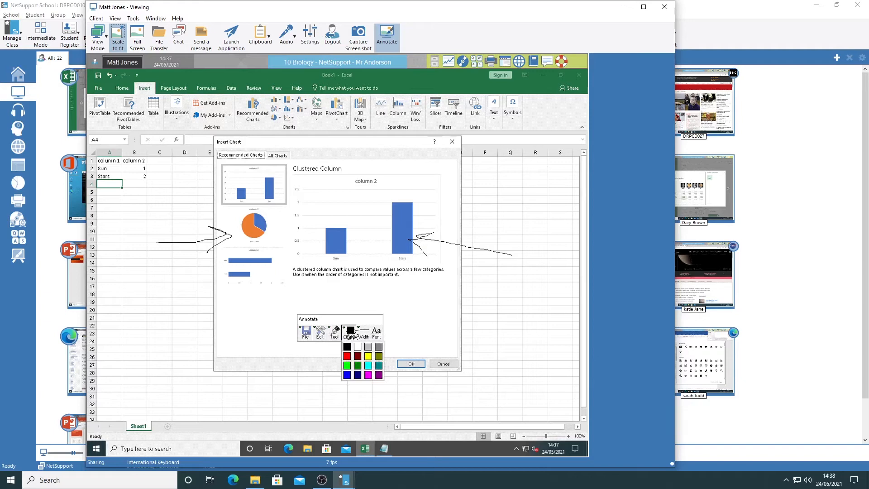
pyautogui.click(365, 334)
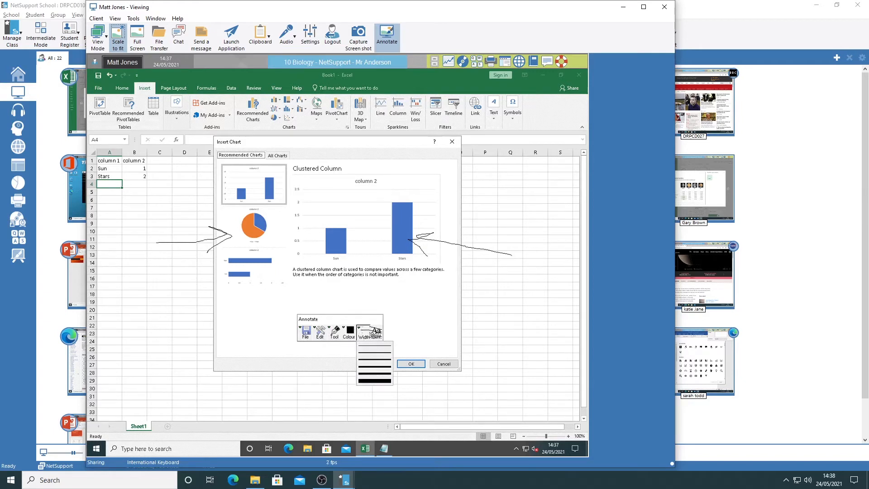
pyautogui.click(378, 333)
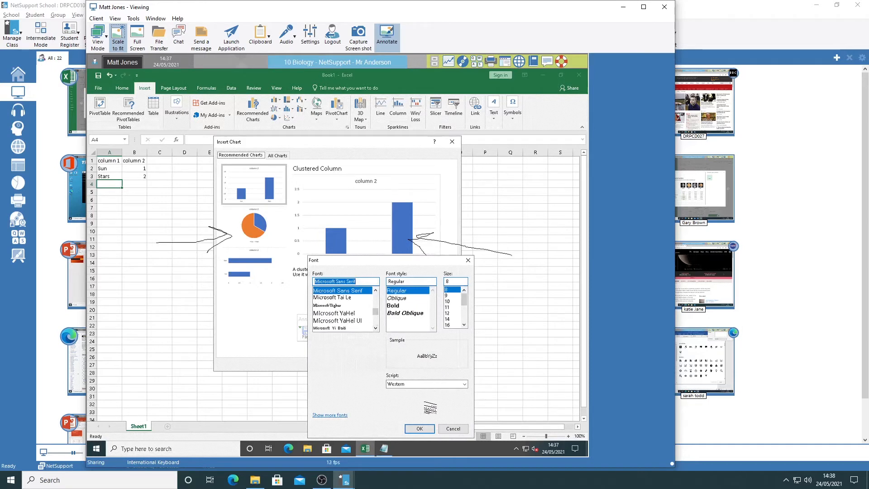
pyautogui.click(453, 429)
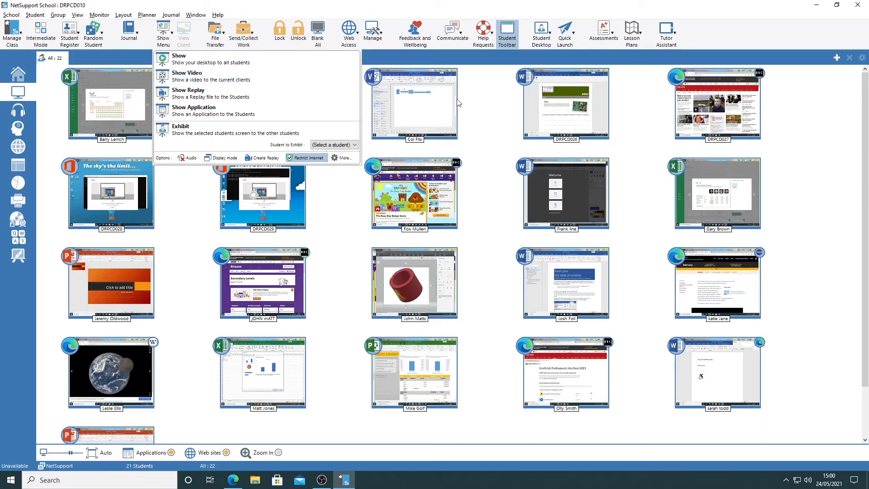
# Select the four student thumbnails in the third and fourth columns of the first two rows, and clear the selection
pyautogui.click(480, 105)
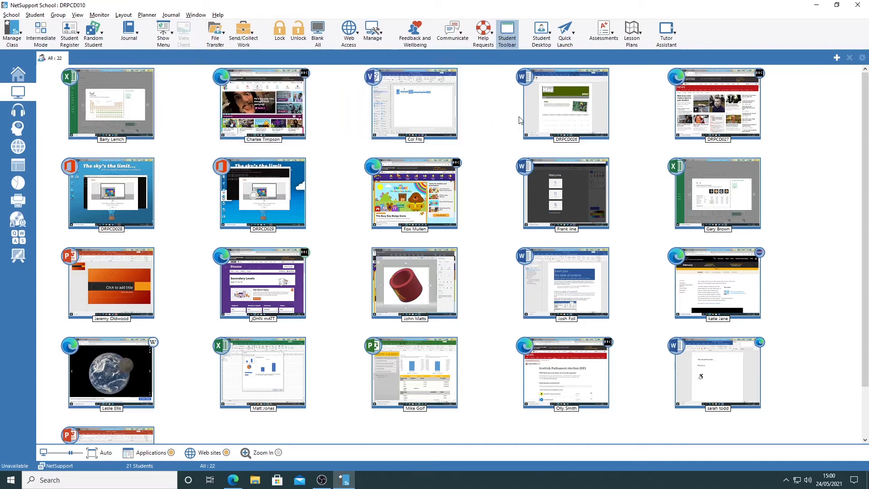
pyautogui.click(546, 116)
pyautogui.keyDown('ctrl'); pyautogui.click(584, 185); pyautogui.keyUp('ctrl')
pyautogui.keyDown('ctrl'); pyautogui.click(417, 199); pyautogui.keyUp('ctrl')
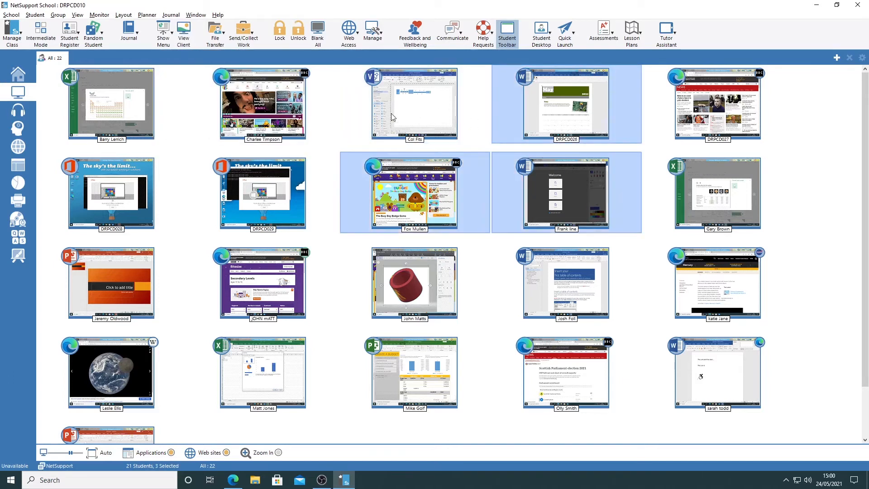
pyautogui.keyDown('ctrl'); pyautogui.click(390, 109); pyautogui.keyUp('ctrl')
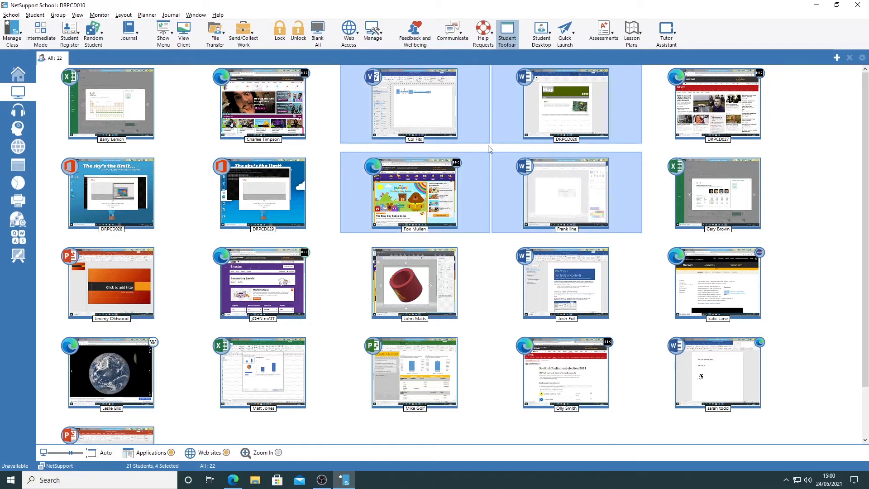
pyautogui.click(821, 138)
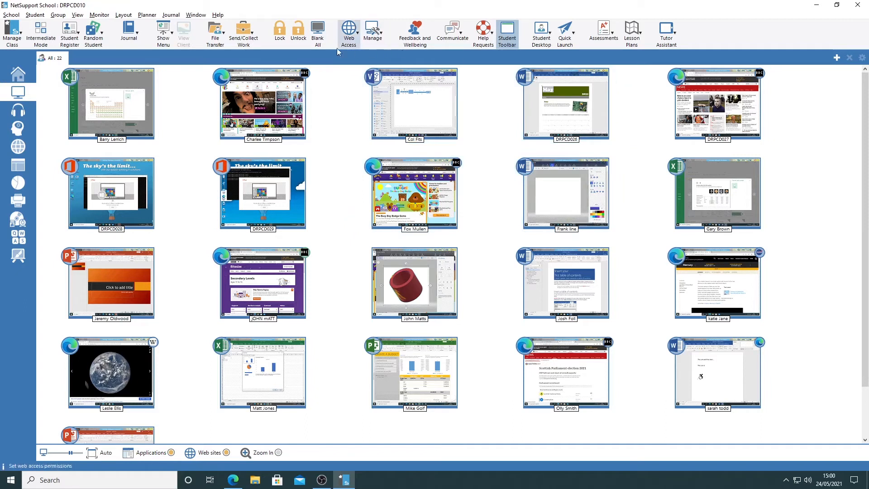
# Exhibit the screen of the student modelling a red tube in Paint 3D to the class, scaled to fit the viewing window
pyautogui.click(166, 34)
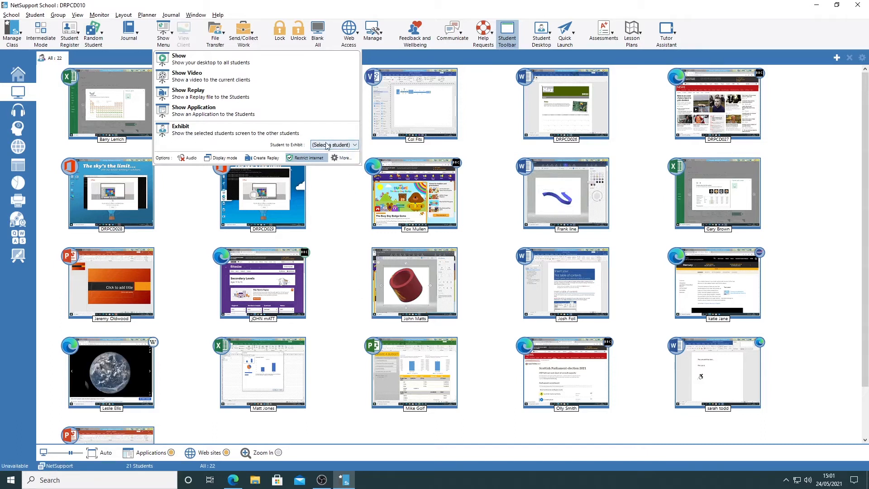
pyautogui.click(346, 145)
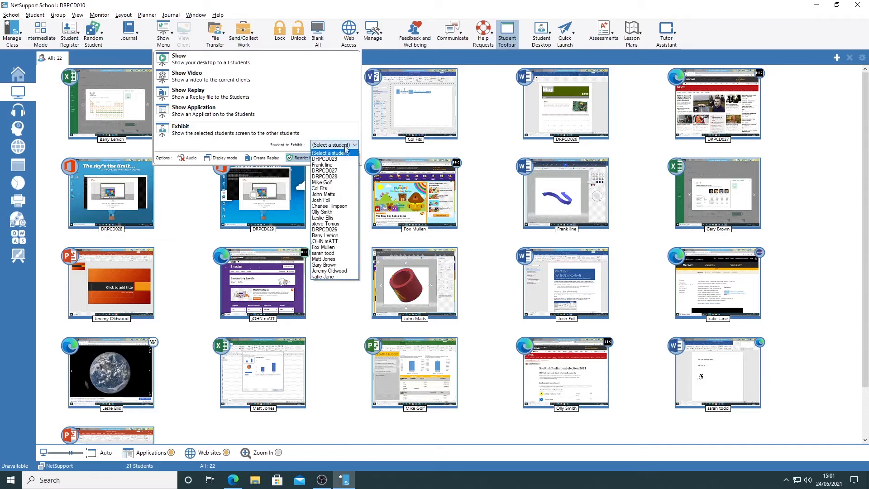
pyautogui.click(335, 194)
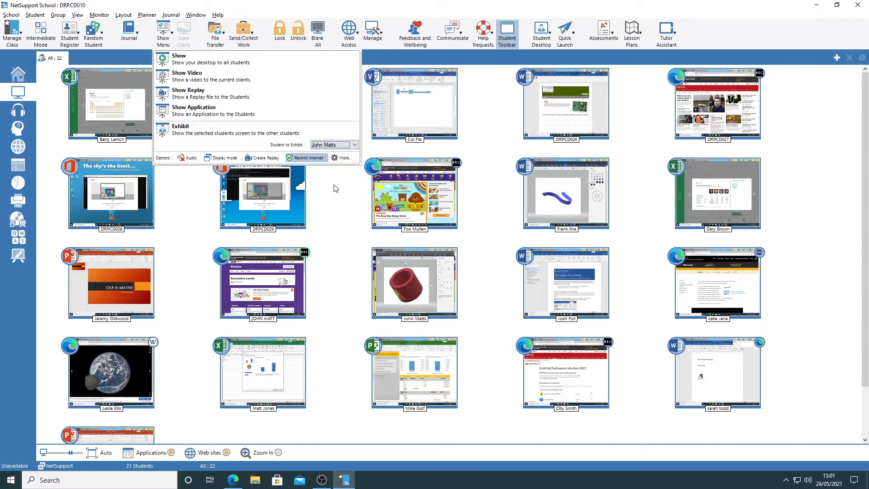
pyautogui.click(189, 131)
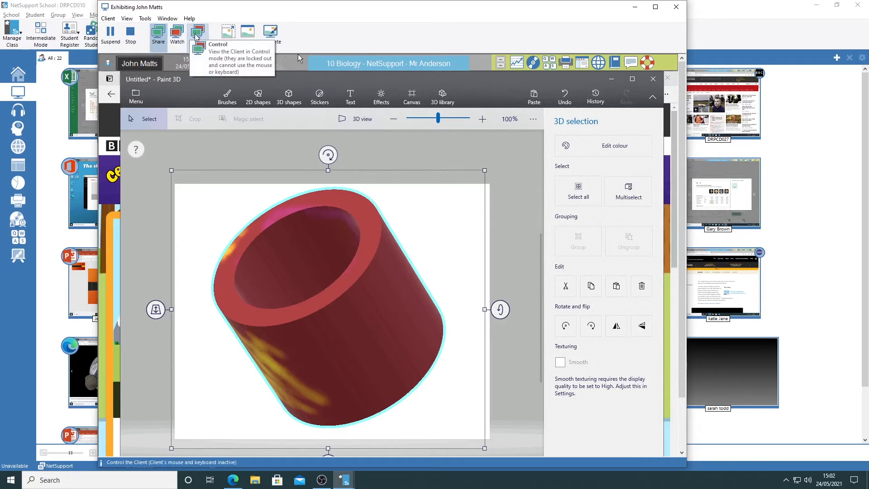
pyautogui.click(228, 34)
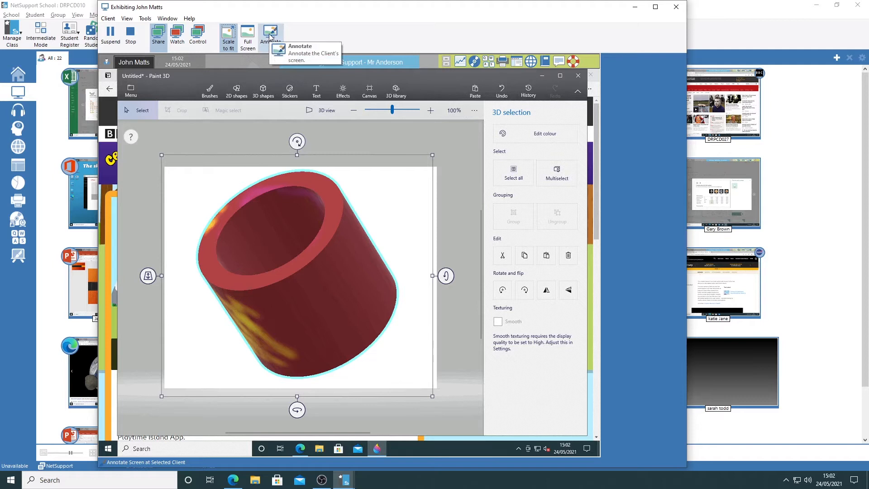
# Annotate the exhibited screen with a freehand arrow pointing at the red tube's rim, and stop the exhibit
pyautogui.click(270, 36)
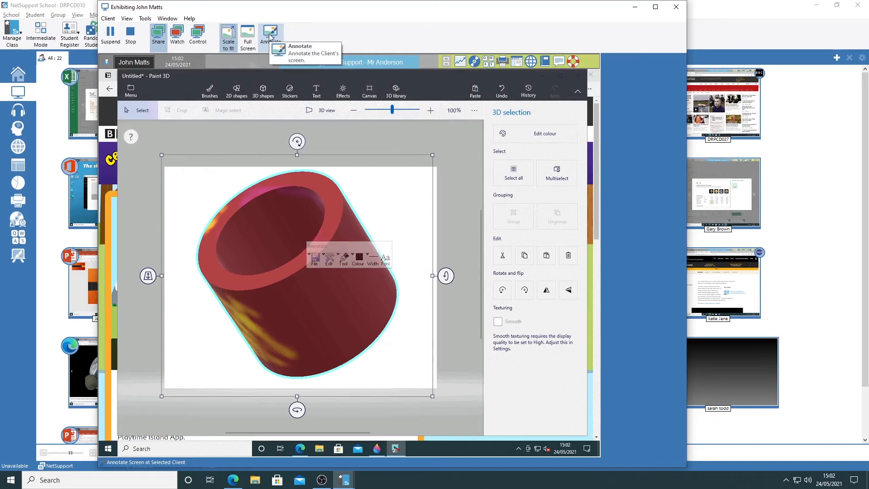
pyautogui.moveTo(381, 190)
pyautogui.mouseDown()
pyautogui.moveTo(392, 201)
pyautogui.moveTo(368, 202)
pyautogui.moveTo(368, 218)
pyautogui.mouseUp()
pyautogui.moveTo(346, 255)
pyautogui.mouseDown()
pyautogui.moveTo(396, 244)
pyautogui.moveTo(432, 214)
pyautogui.mouseUp()
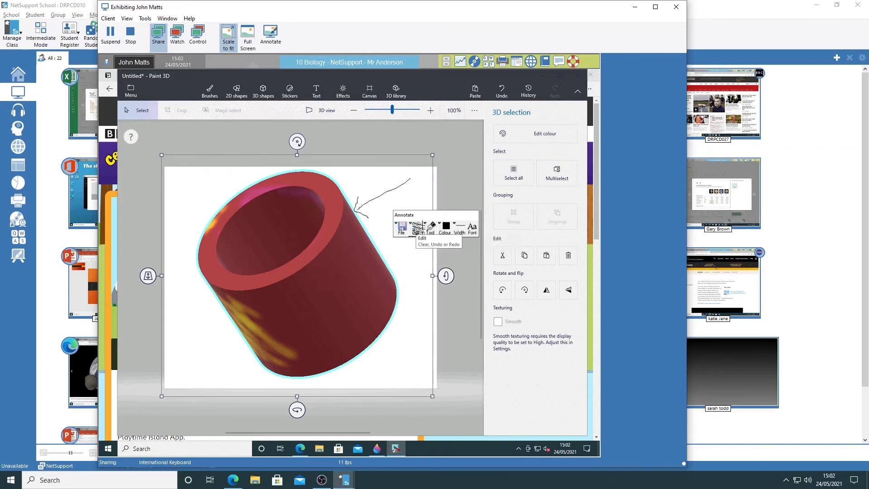
pyautogui.click(132, 33)
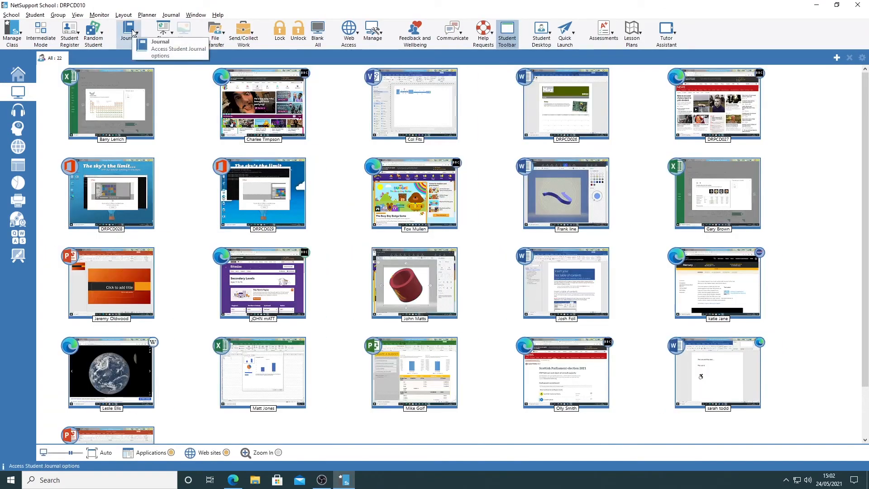
# Examine the additional Show settings, including colour depth and internet restriction, and leave them without changes
pyautogui.click(165, 33)
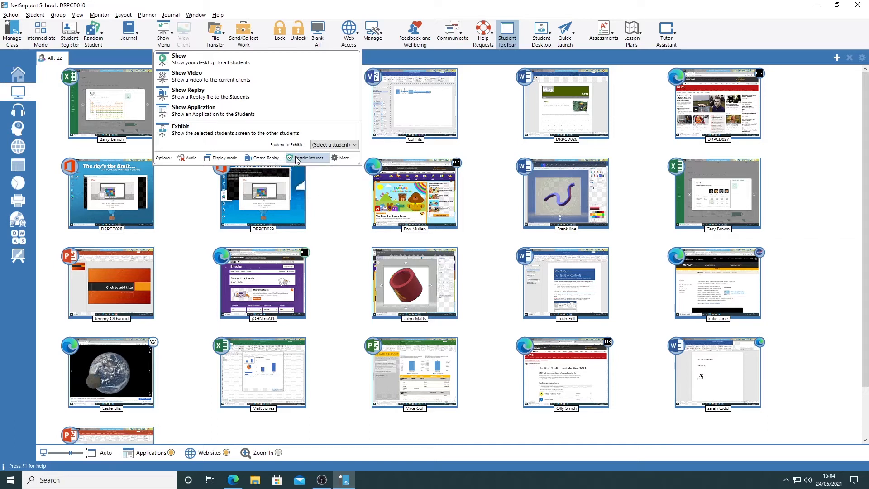
pyautogui.click(341, 158)
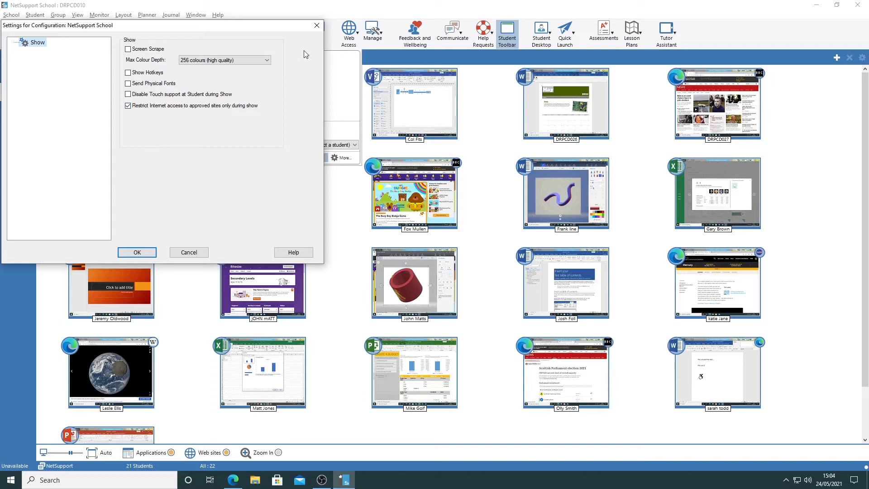
pyautogui.click(316, 27)
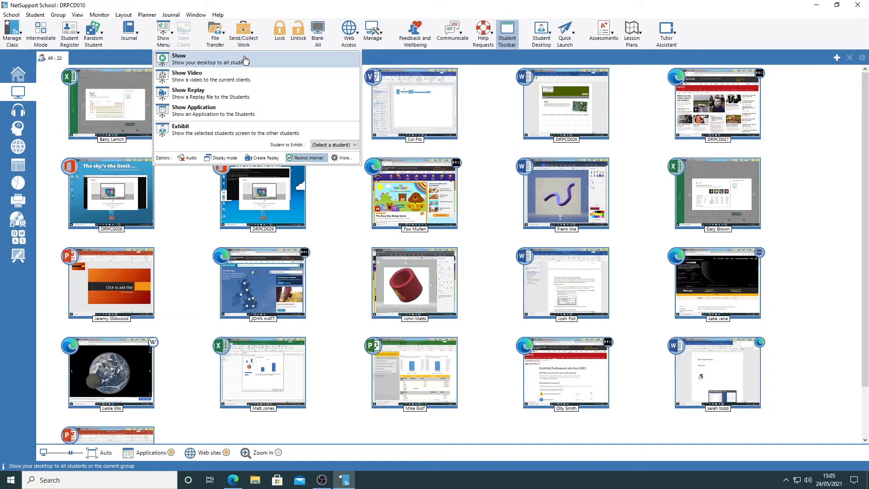
# Show the tutor's desktop to all students and advance the online Computing lesson to its Worksheet page
pyautogui.click(206, 62)
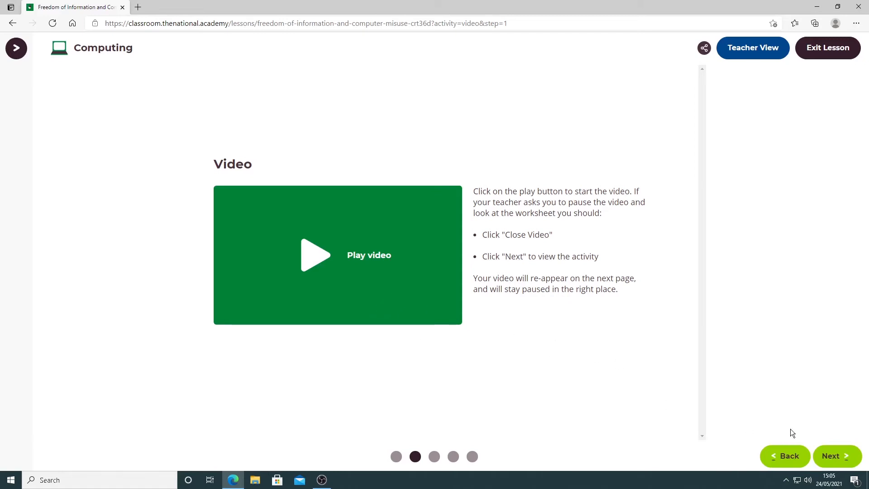
pyautogui.click(838, 457)
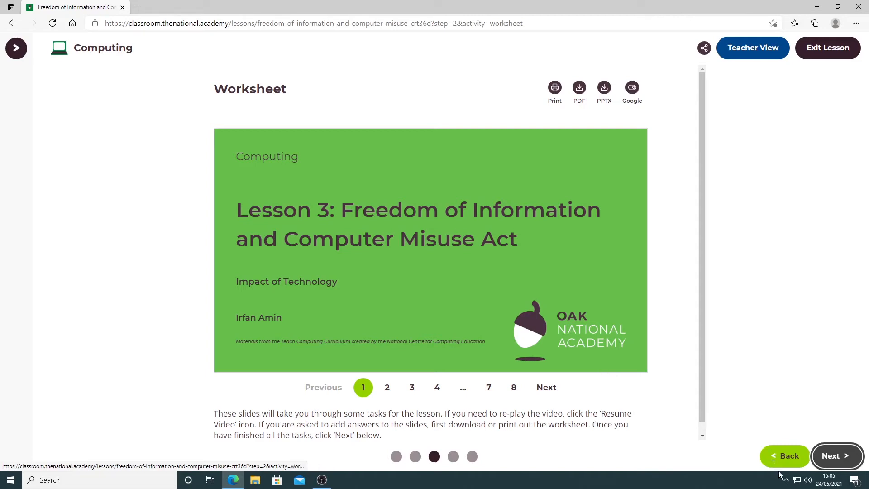
# Suspend the running show from the tutor's desktop and end it for all students
pyautogui.click(786, 483)
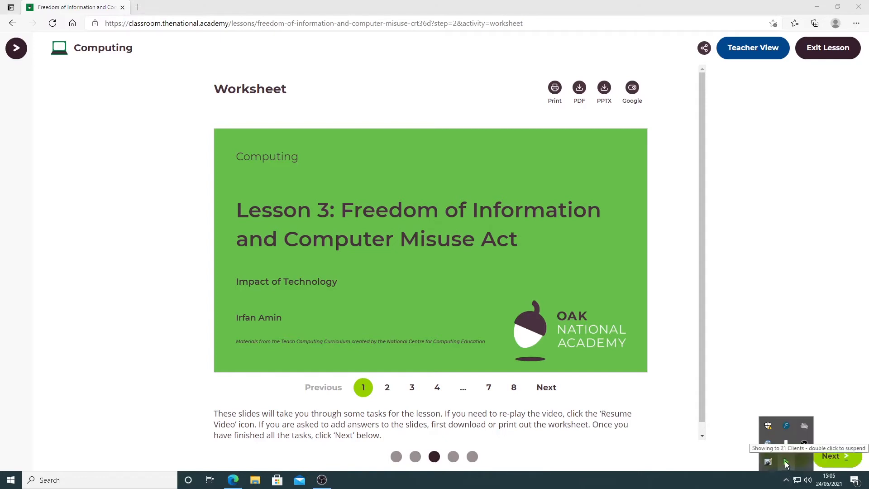
pyautogui.doubleClick(786, 463)
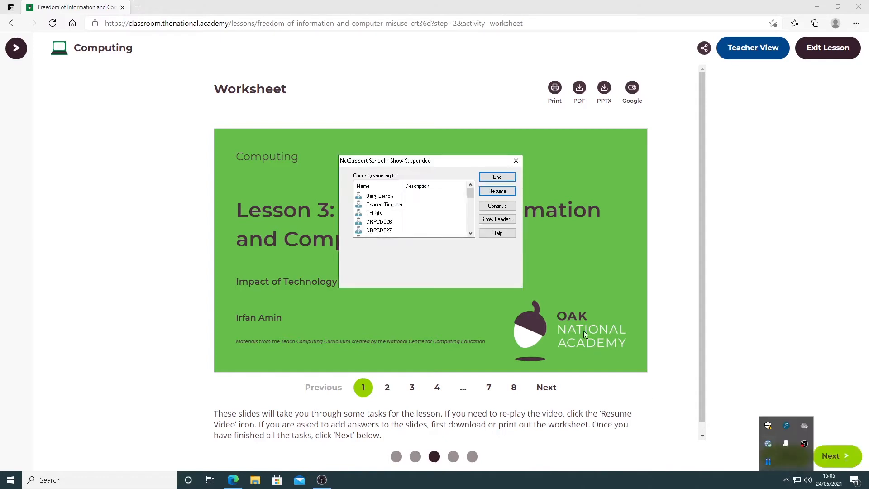
pyautogui.click(498, 177)
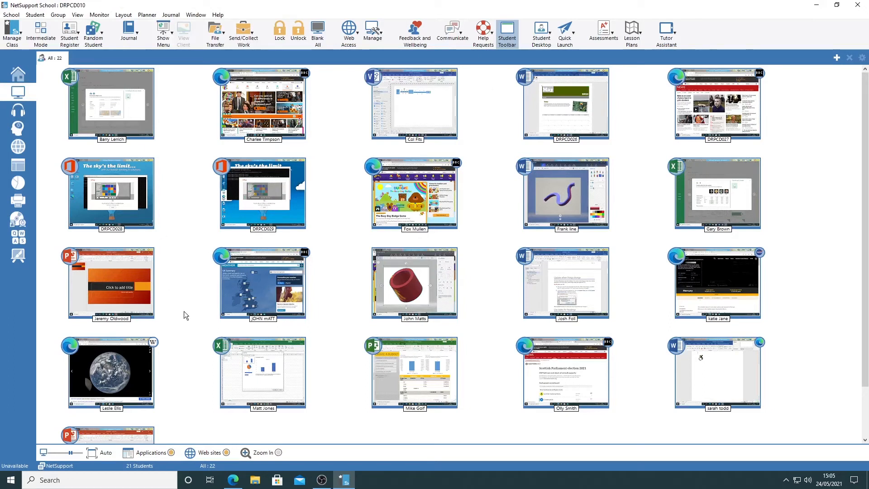
pyautogui.moveTo(542, 387)
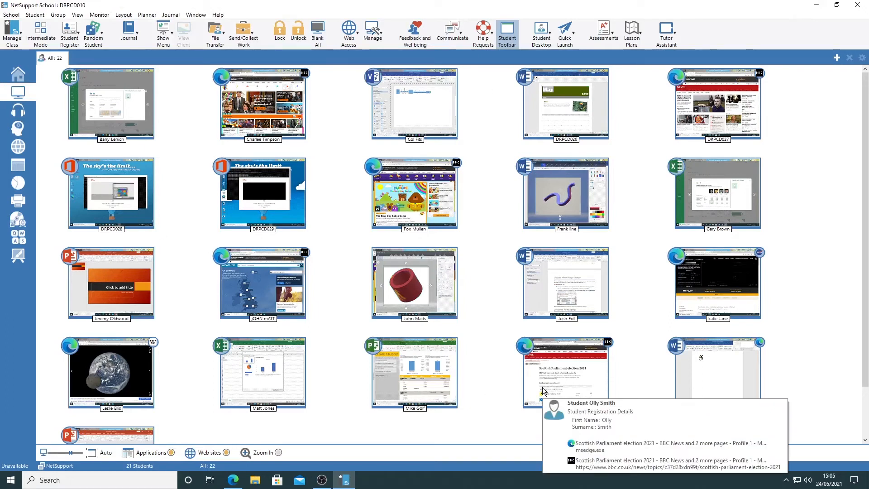
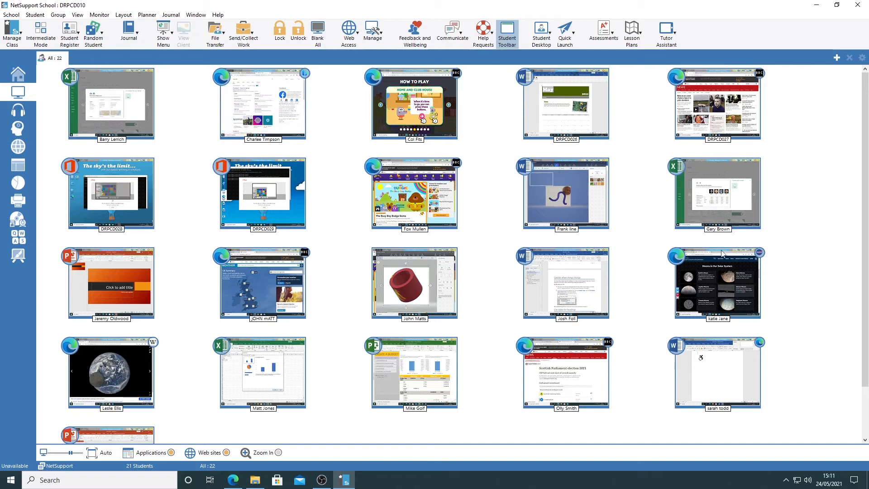
# Lock the keyboard and mouse of the students on the Hey Duggee game, on Facebook and on the CBeebies page
pyautogui.moveTo(412, 105)
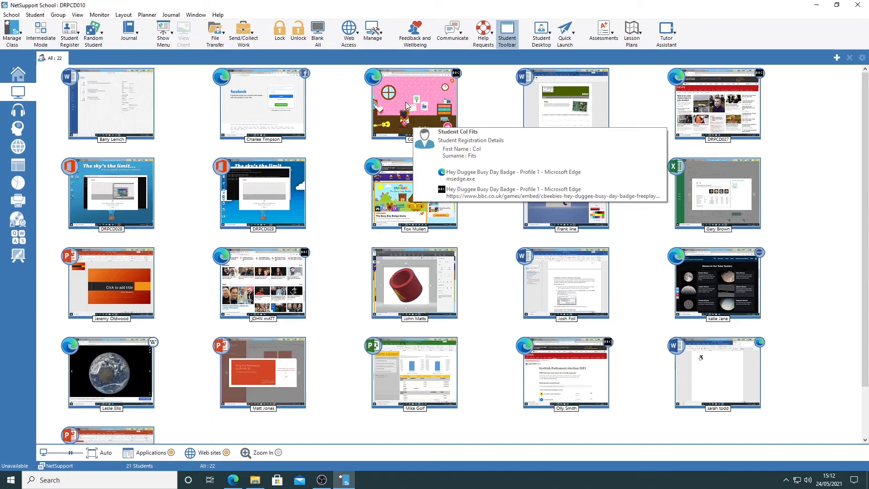
pyautogui.click(406, 106)
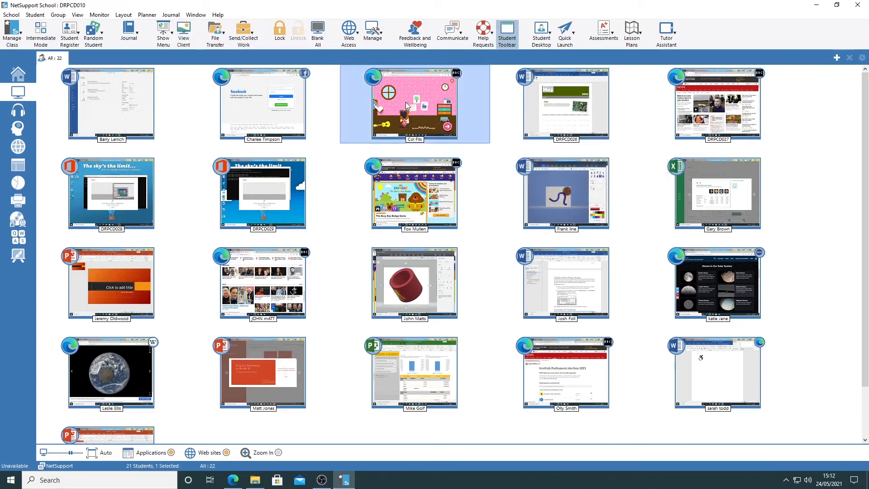
pyautogui.click(280, 31)
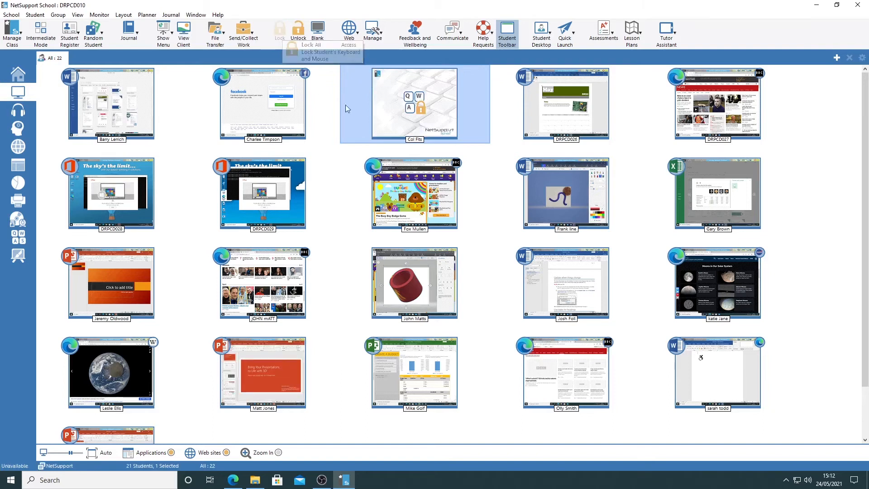
pyautogui.moveTo(390, 107)
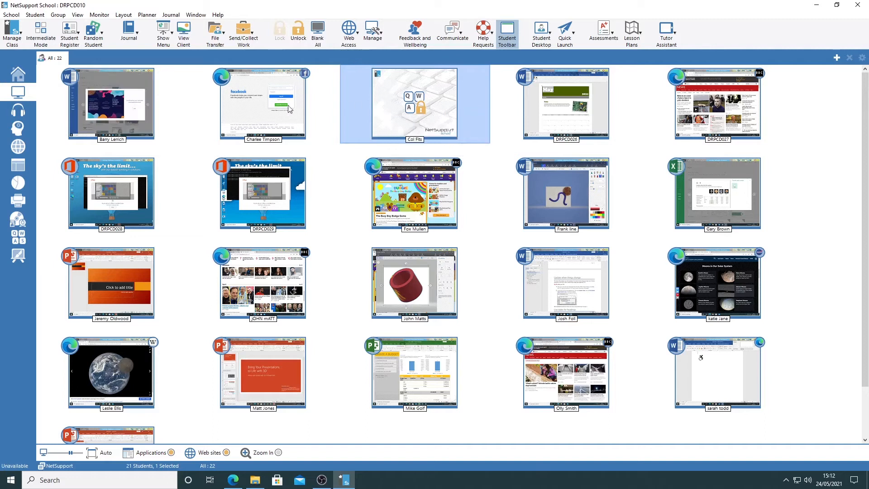
pyautogui.rightClick(241, 107)
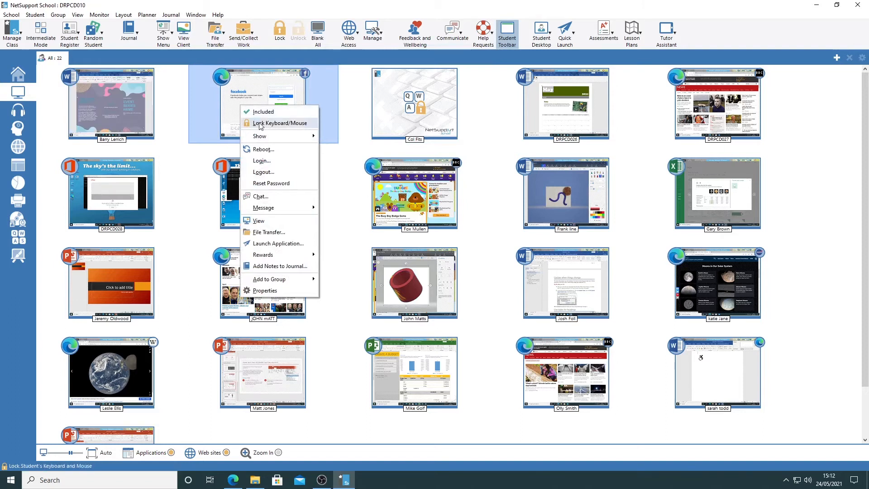
pyautogui.click(260, 123)
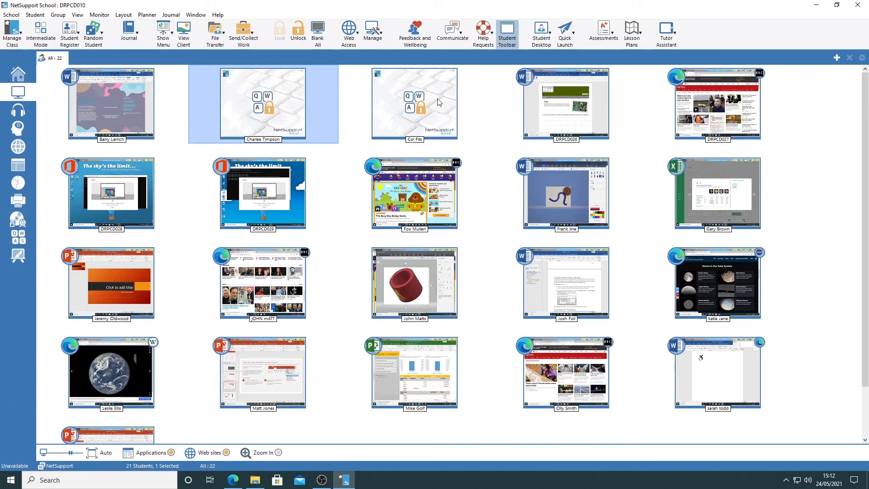
pyautogui.rightClick(413, 200)
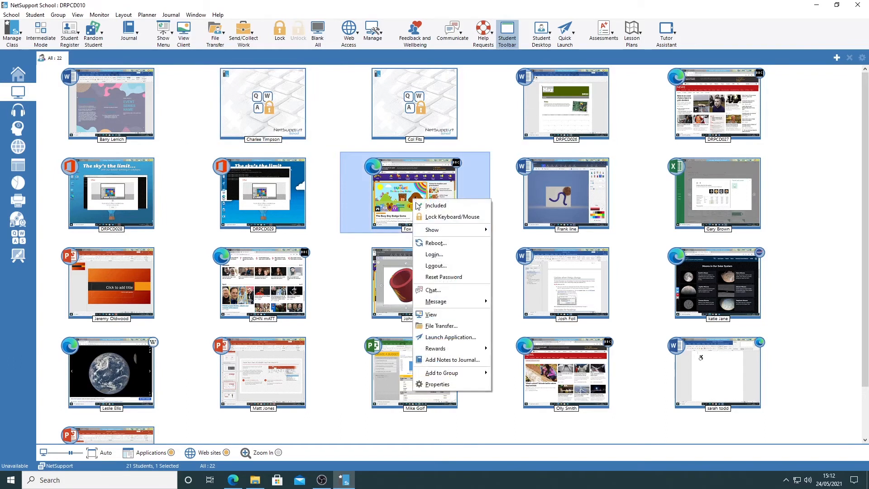
pyautogui.click(426, 217)
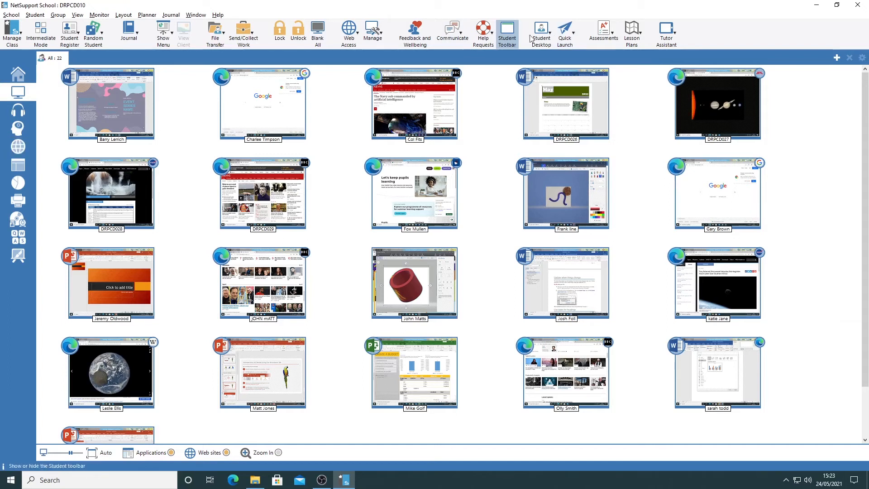
# Add the website google.co.uk to the Quick Launch list
pyautogui.click(566, 31)
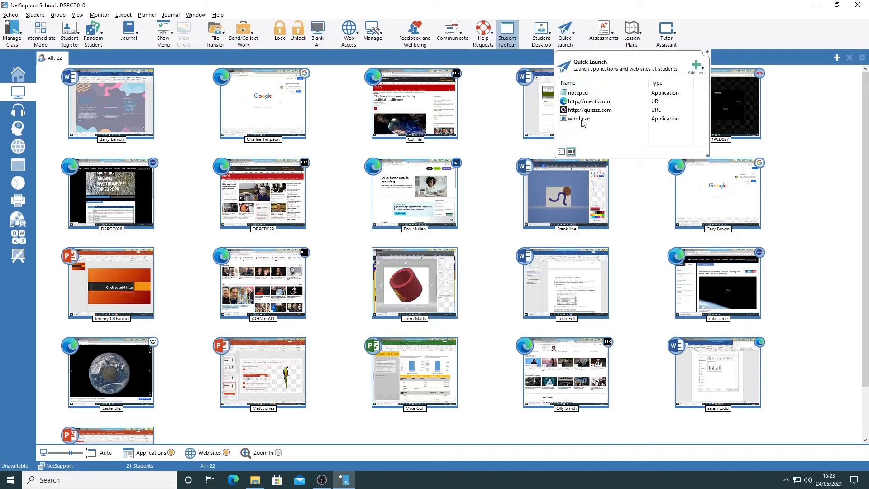
pyautogui.click(699, 68)
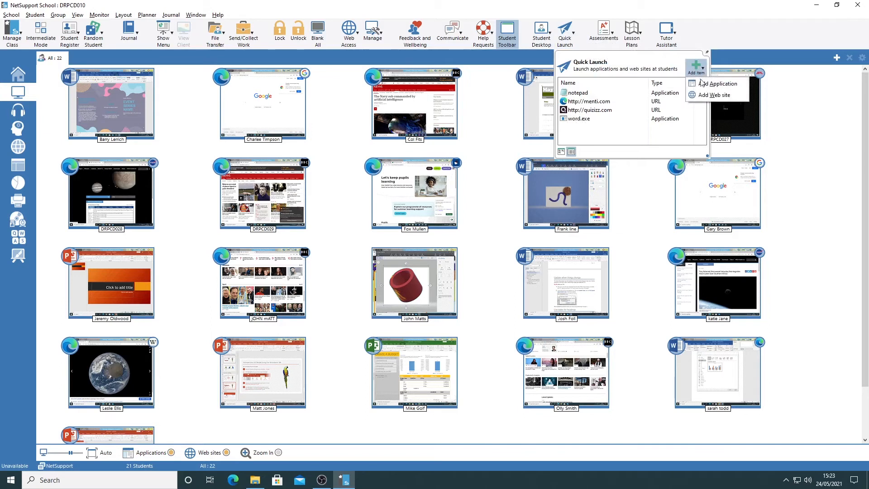
pyautogui.click(711, 95)
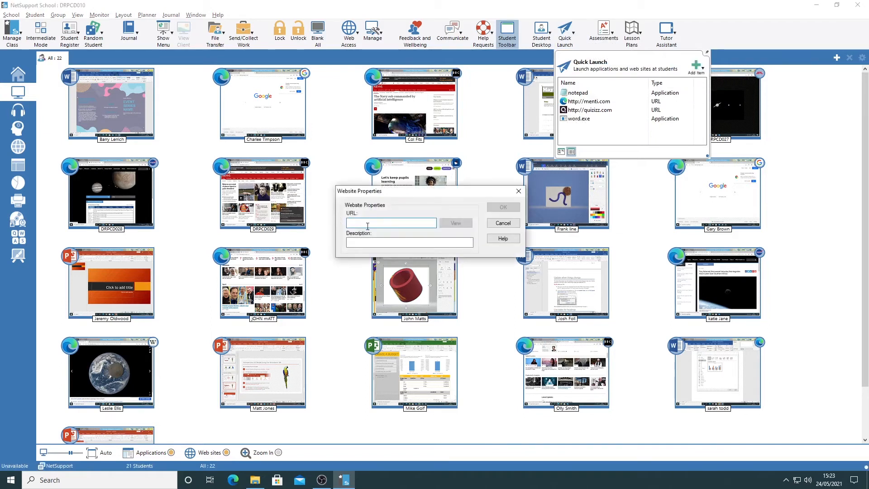
pyautogui.write('google.co.uk')
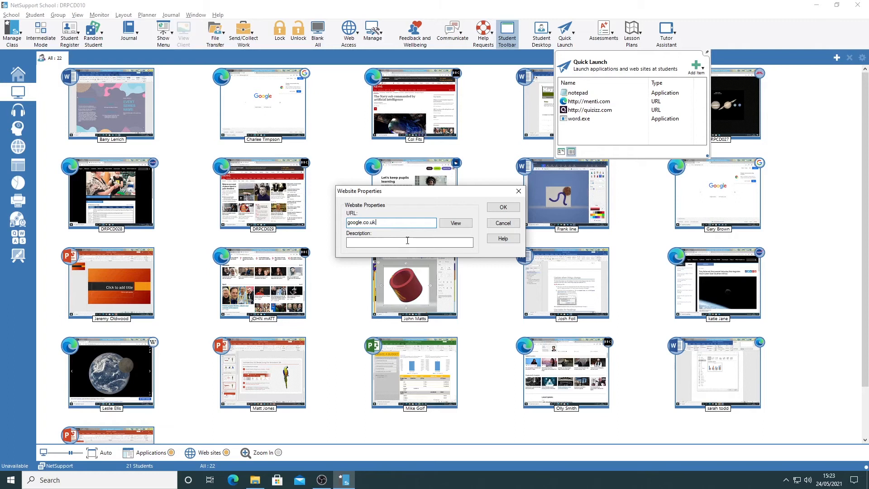
pyautogui.click(503, 207)
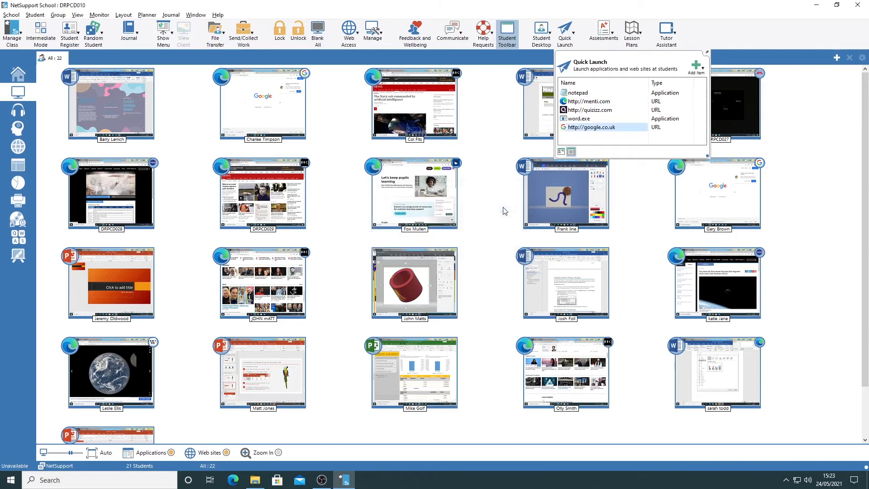
# Launch google.co.uk at all students from Quick Launch, and reopen the list to show the other launchable items
pyautogui.click(603, 129)
pyautogui.doubleClick(590, 128)
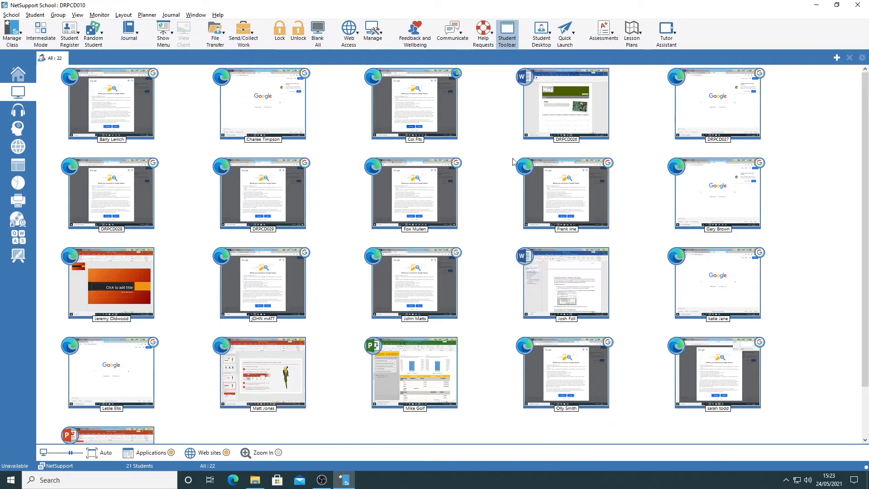
pyautogui.click(565, 30)
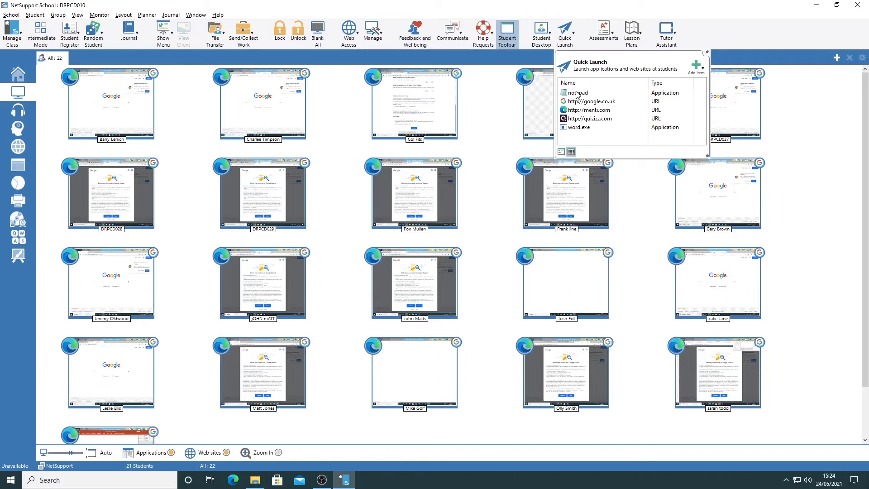
pyautogui.click(577, 129)
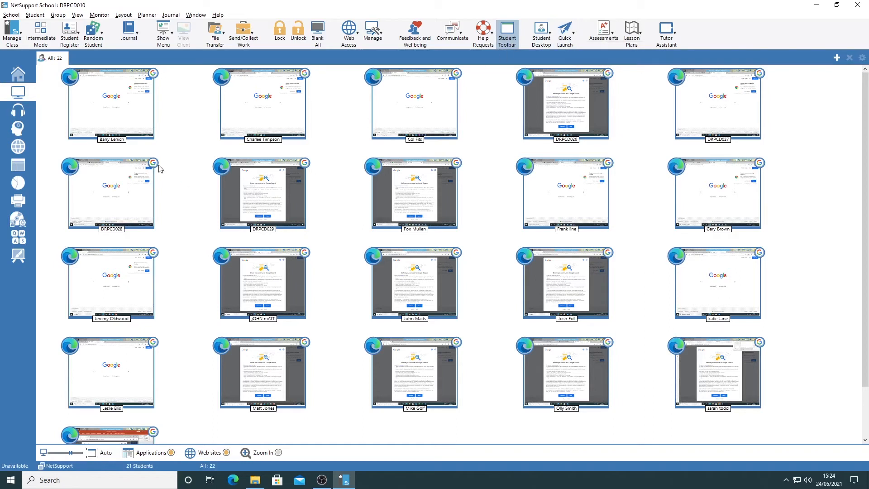
pyautogui.moveTo(156, 167)
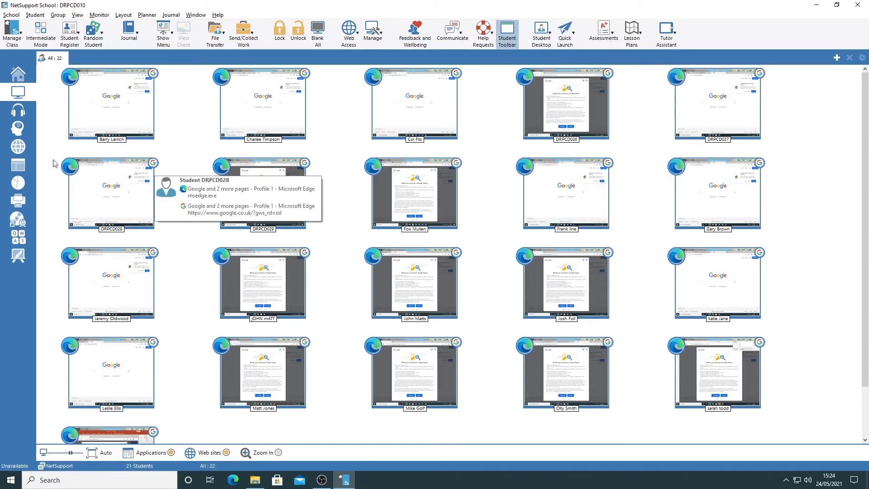
# Send the approved website menti.com to all students from the Internet view and check it on their monitored screens
pyautogui.click(19, 147)
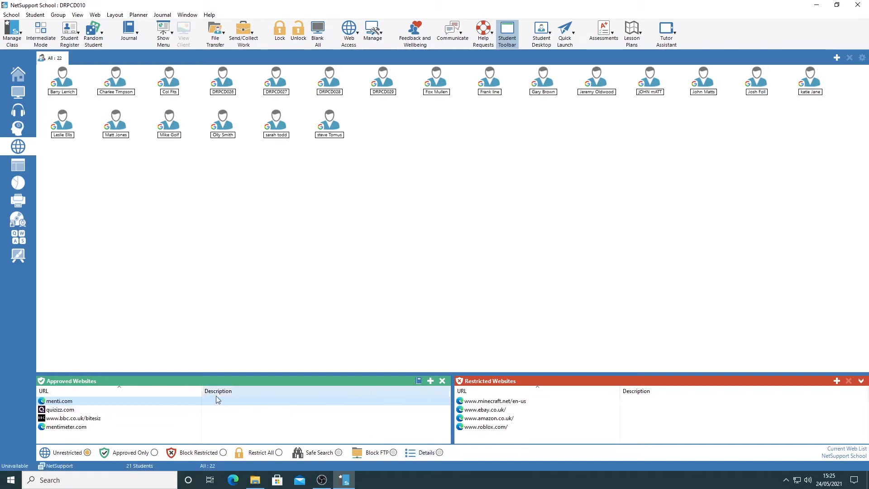
pyautogui.rightClick(59, 403)
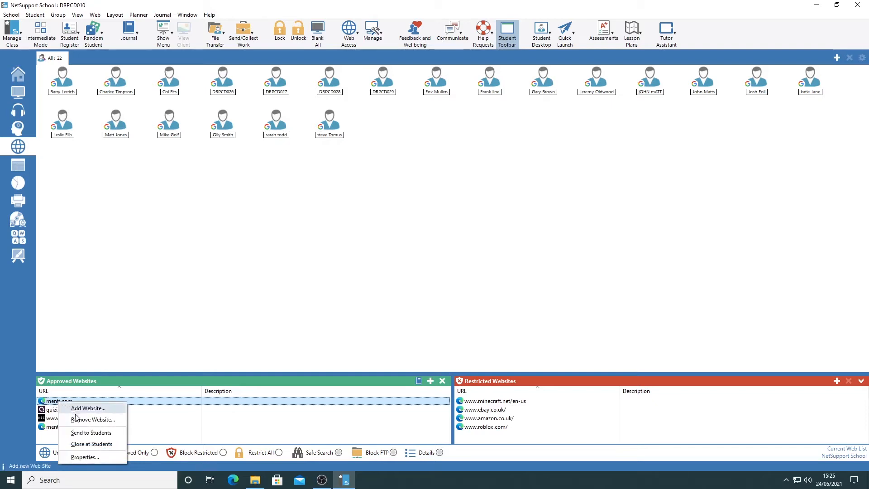
pyautogui.click(100, 433)
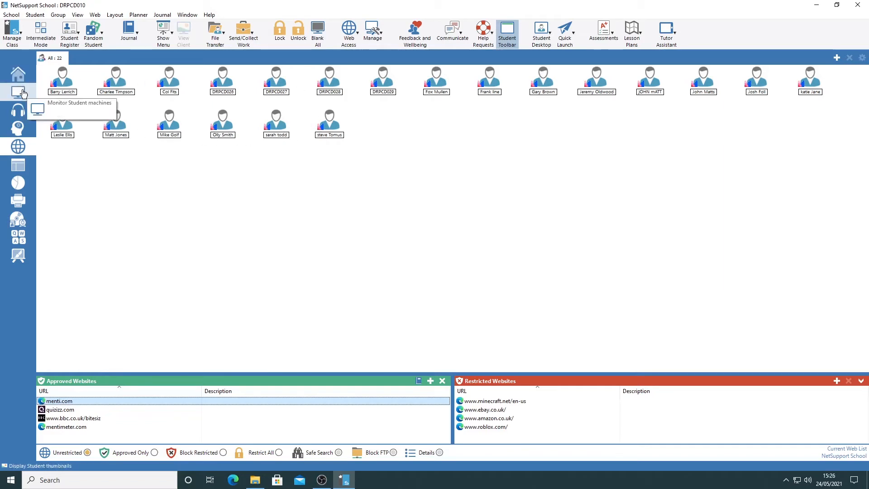
pyautogui.click(23, 93)
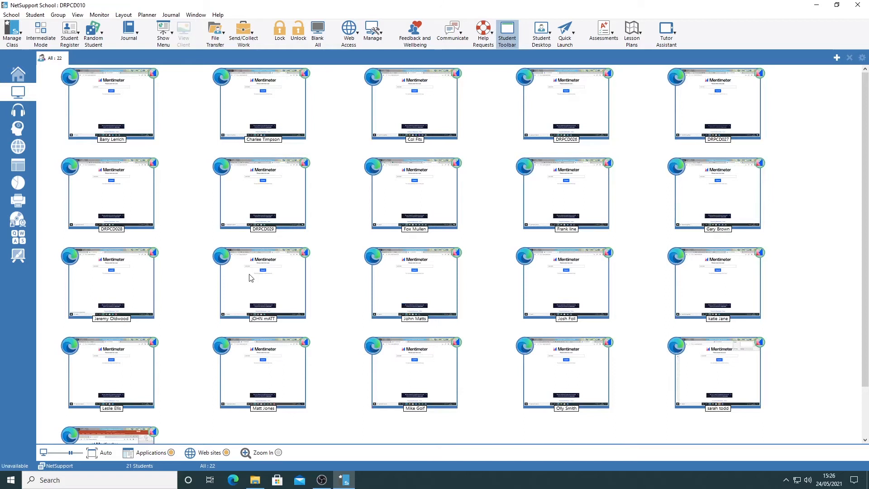
pyautogui.moveTo(250, 277)
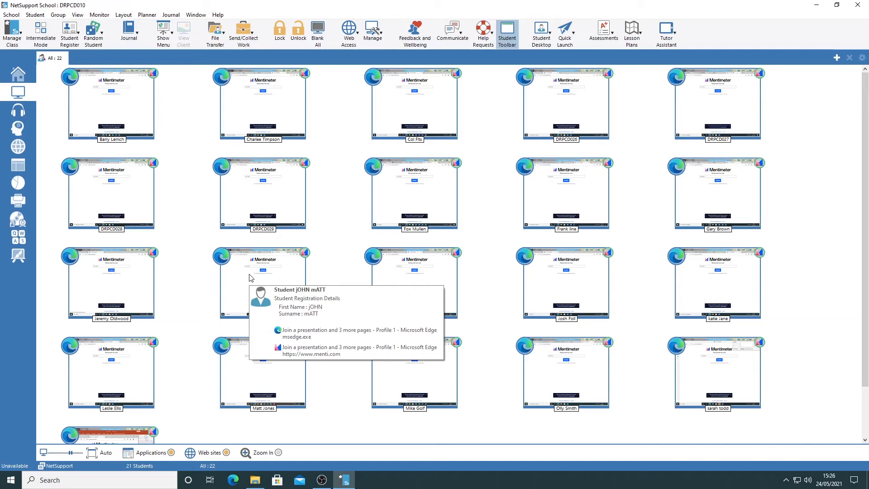
# Lock the keyboards and mice of all students and unlock them again
pyautogui.moveTo(261, 102)
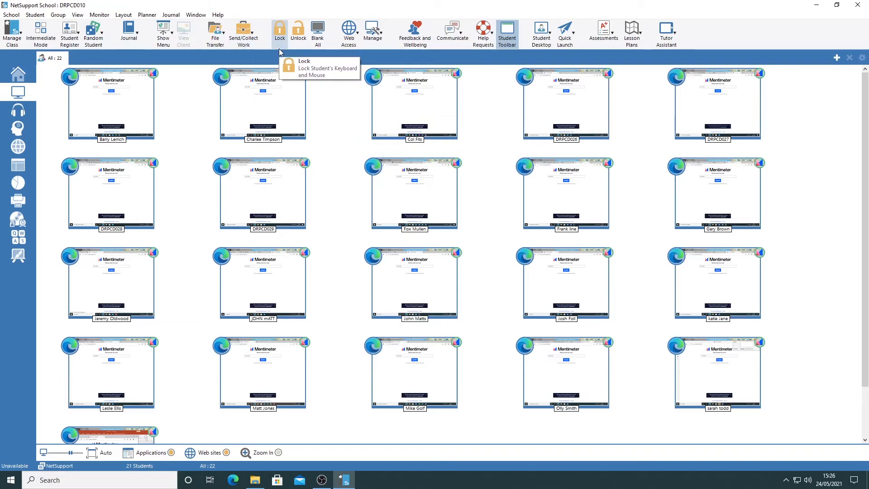
pyautogui.click(281, 33)
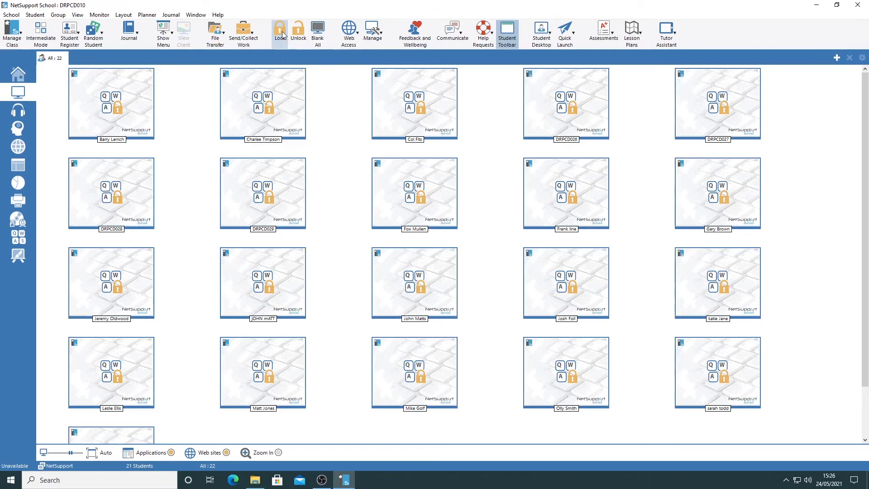
pyautogui.click(301, 34)
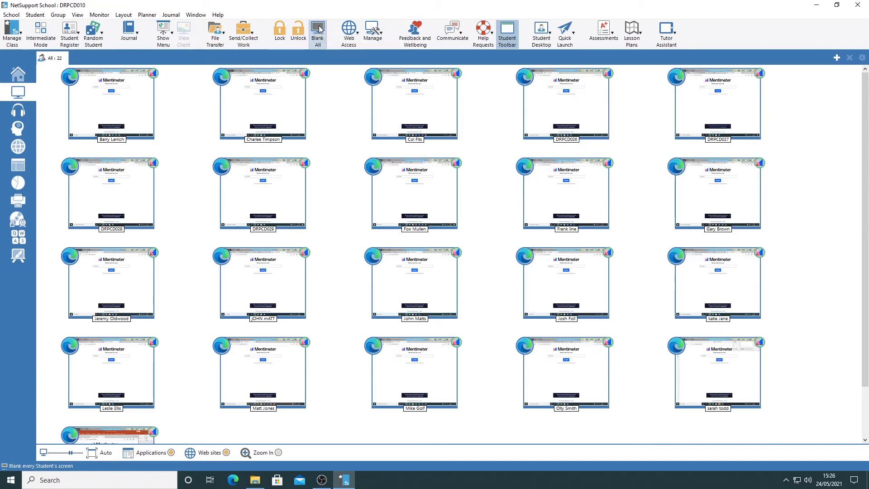
# Open the Applications view and list the students in the Details layout with their current and running applications
pyautogui.click(18, 147)
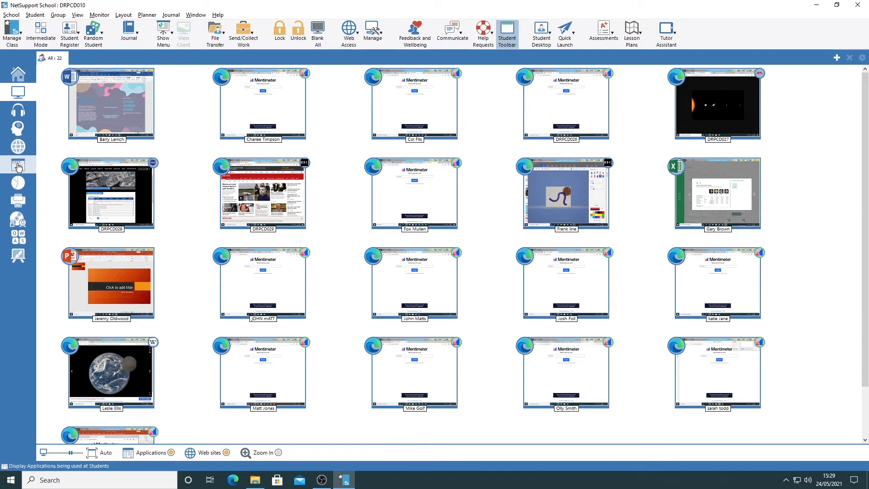
pyautogui.click(18, 167)
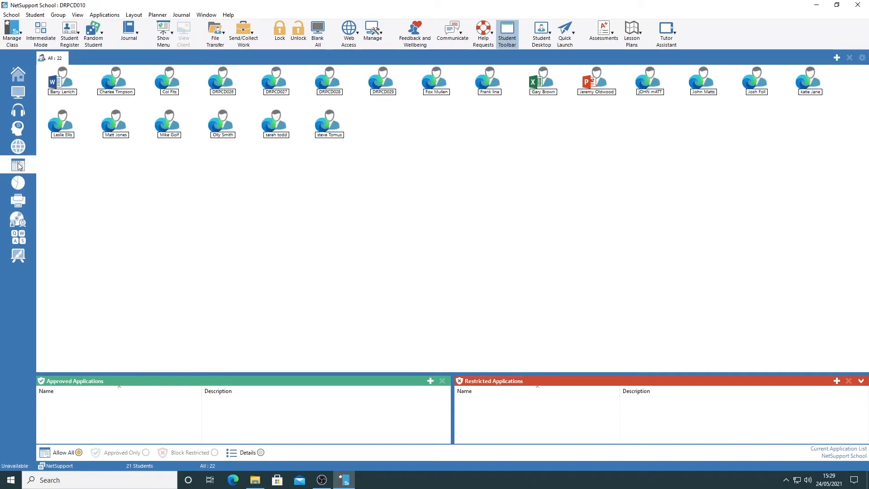
pyautogui.moveTo(55, 78)
pyautogui.moveTo(55, 130)
pyautogui.click(77, 16)
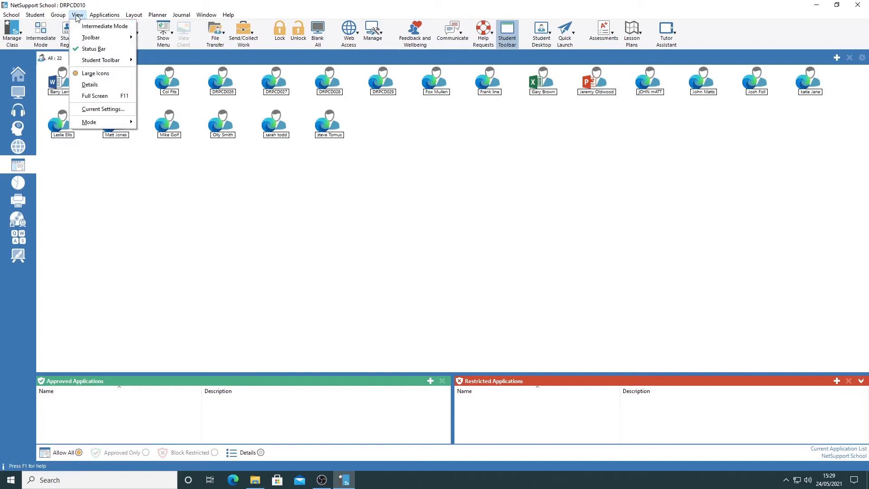
pyautogui.click(92, 86)
pyautogui.moveTo(92, 89)
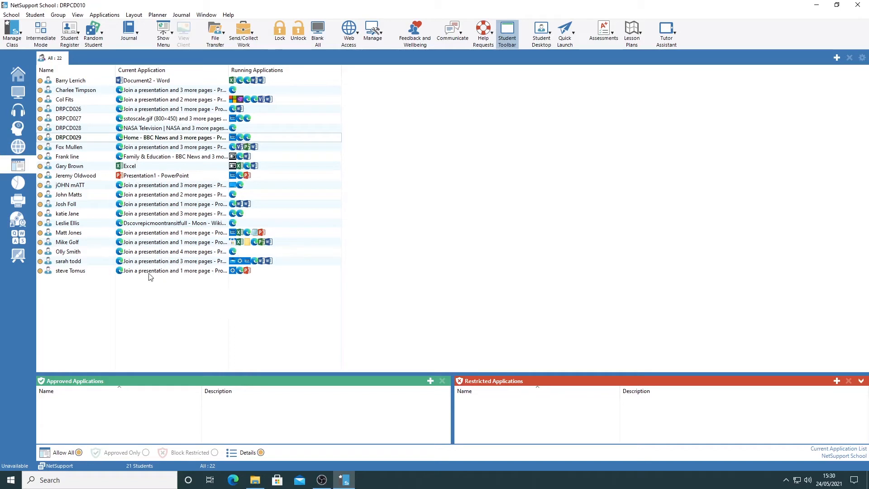
# Examine the actions available for the student using Excel, and leave without applying any or keeping a student selected
pyautogui.click(68, 157)
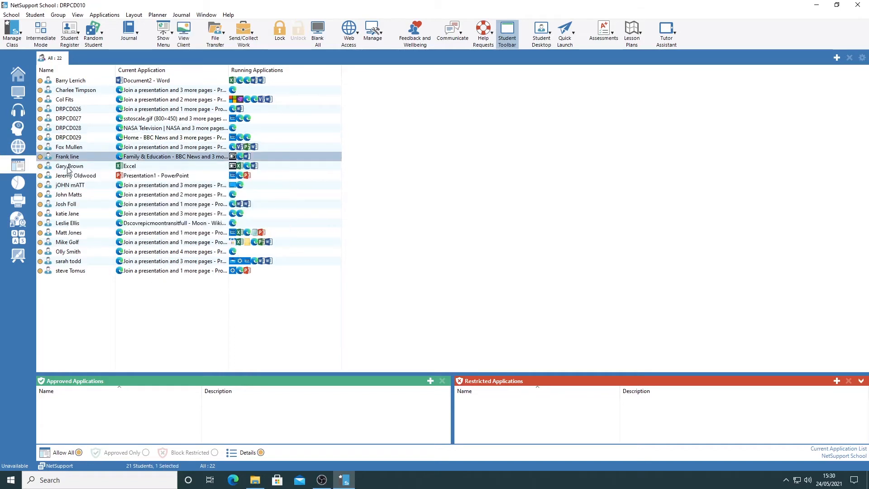
pyautogui.click(69, 168)
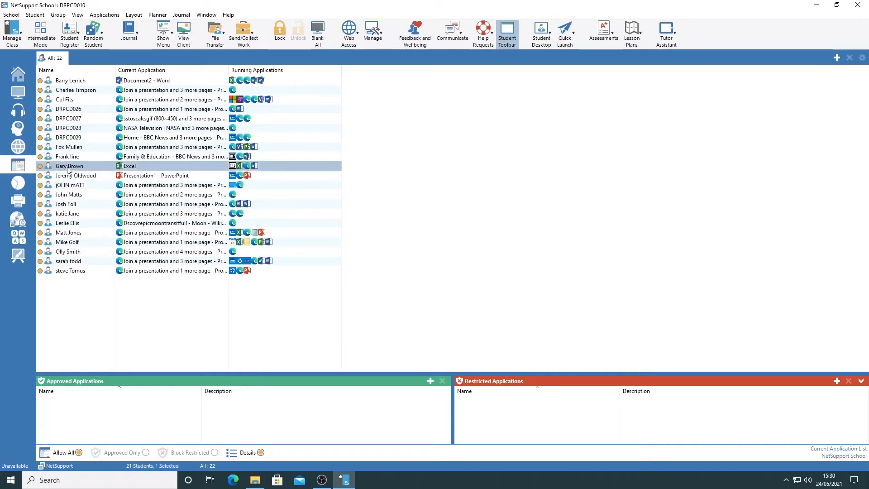
pyautogui.rightClick(68, 169)
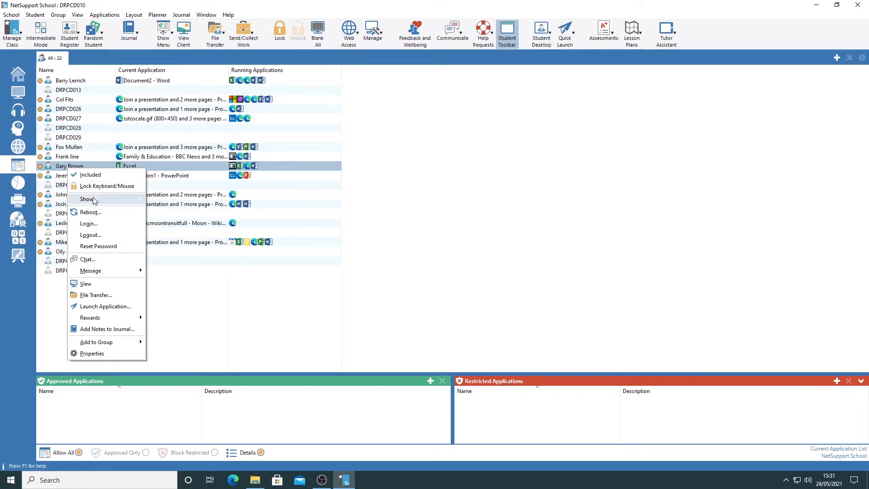
pyautogui.moveTo(138, 199)
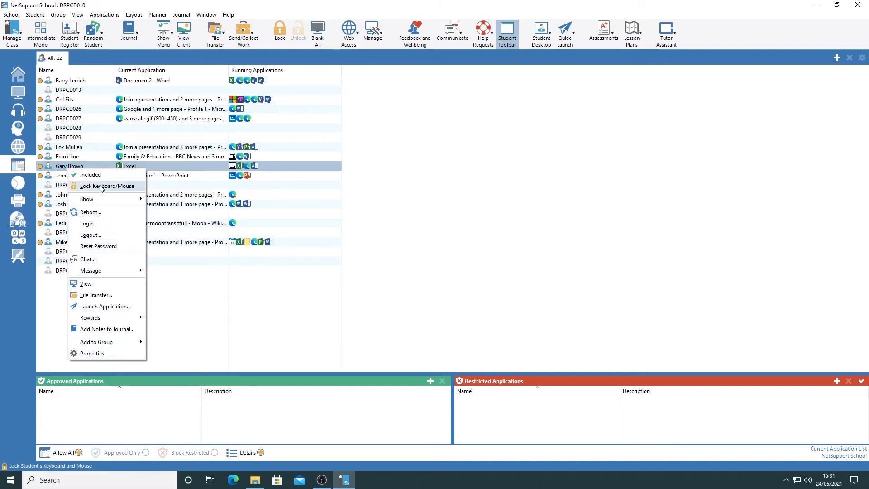
pyautogui.click(99, 156)
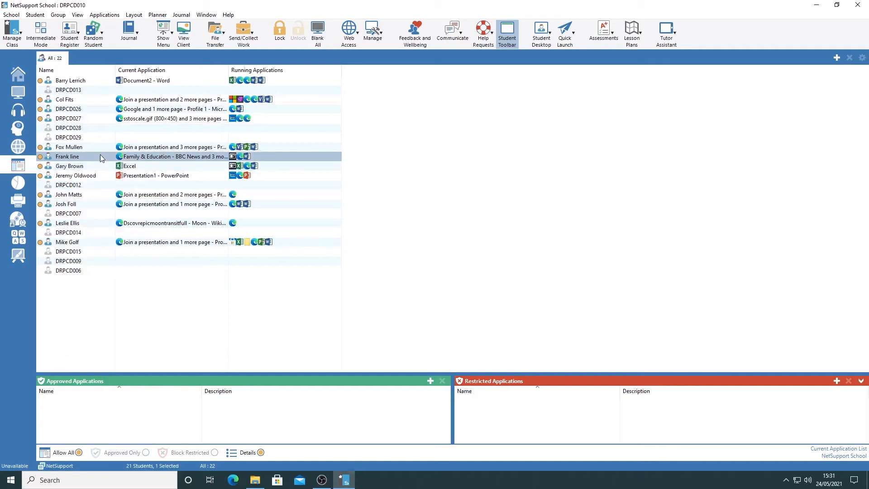
pyautogui.click(91, 322)
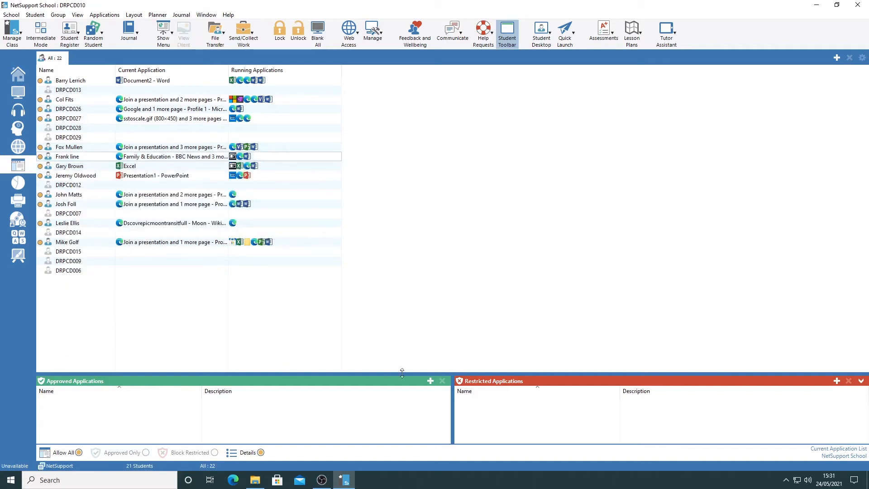
# Add the desktop application notepad.exe to the Approved Applications list
pyautogui.click(430, 383)
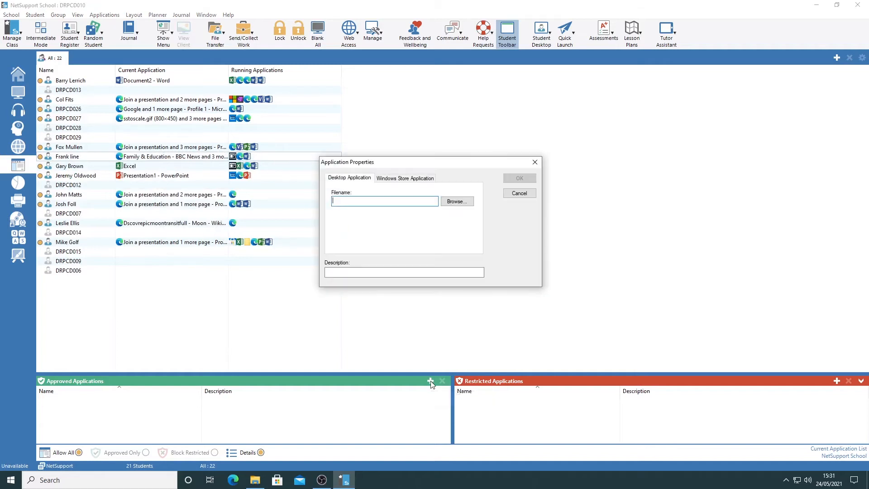
pyautogui.write('notepad')
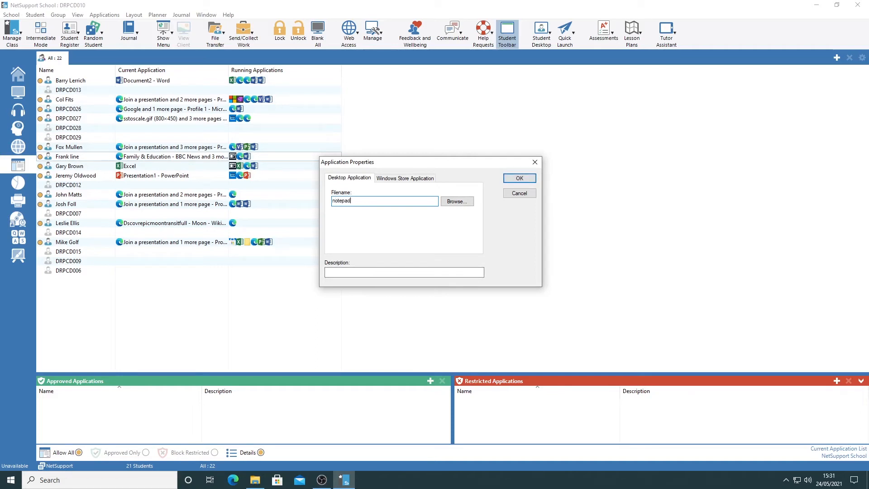
pyautogui.write('.exe')
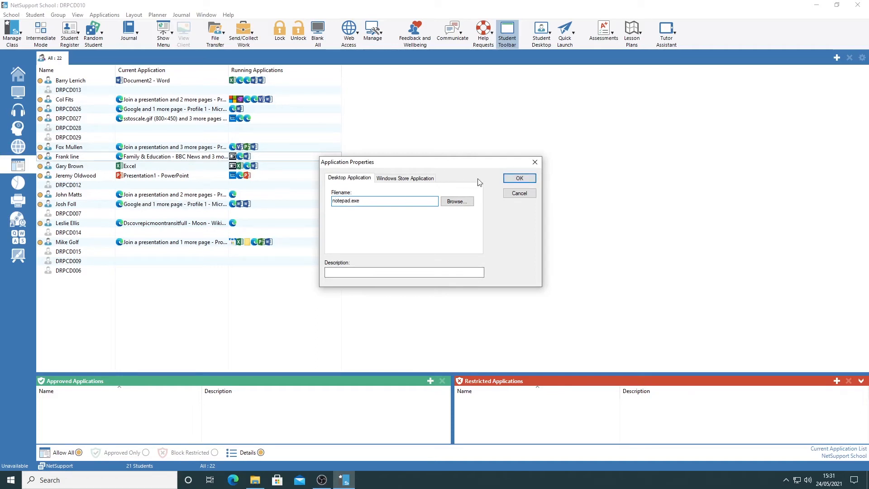
pyautogui.click(518, 180)
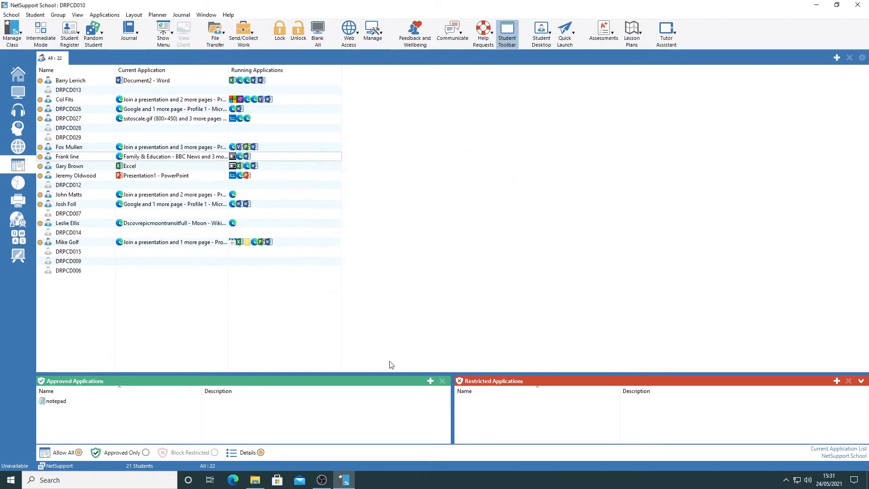
# Add the desktop application powerpoint.exe to the Restricted Applications list and enforce Block Restricted for all students
pyautogui.click(836, 381)
pyautogui.write('powerpo')
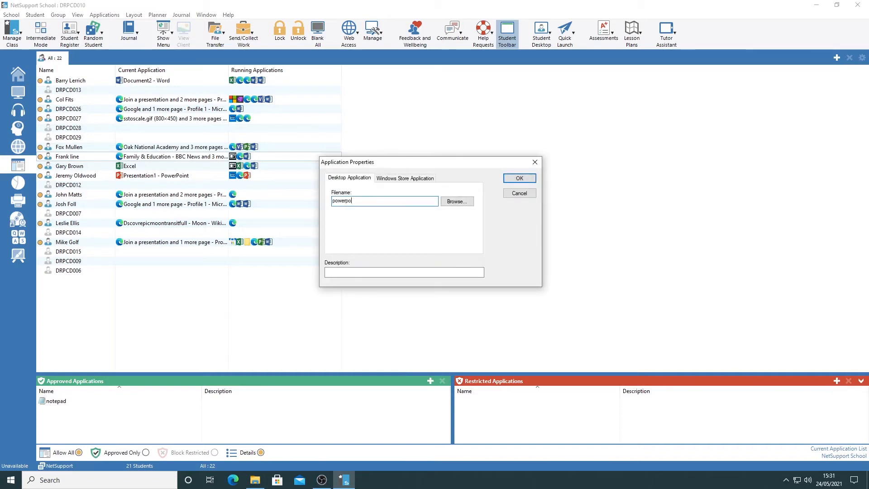
pyautogui.write('int.exe')
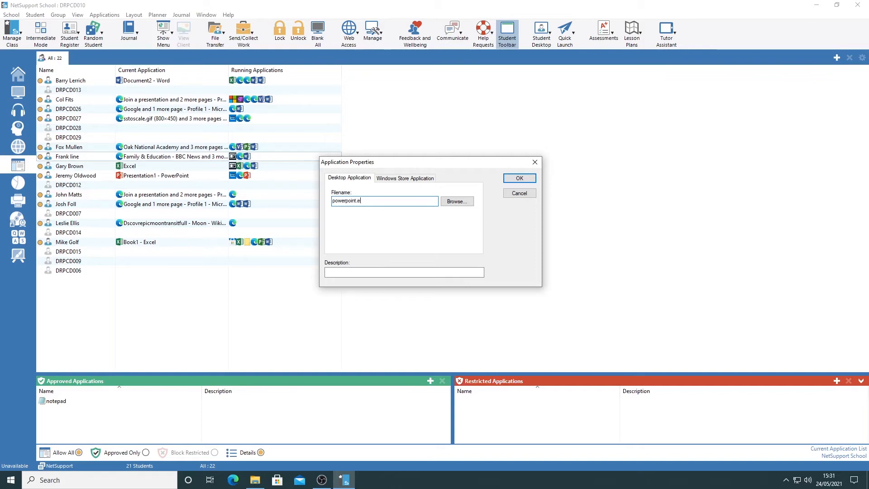
pyautogui.click(519, 178)
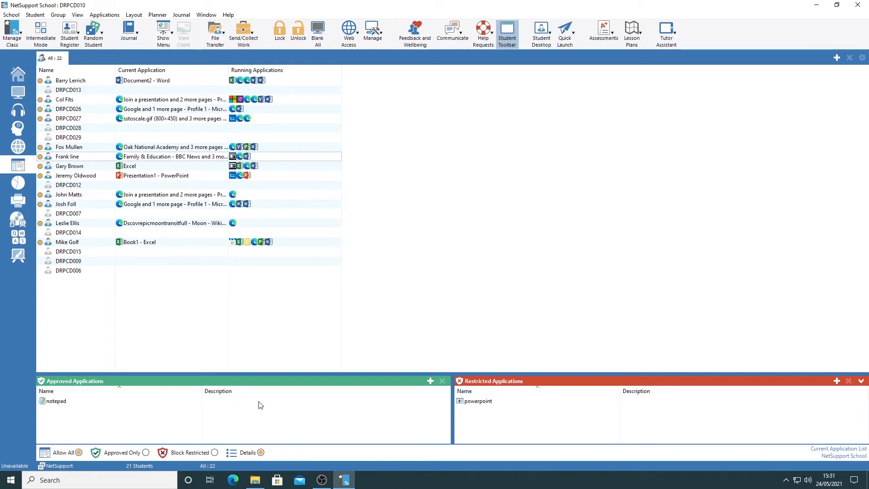
pyautogui.click(191, 454)
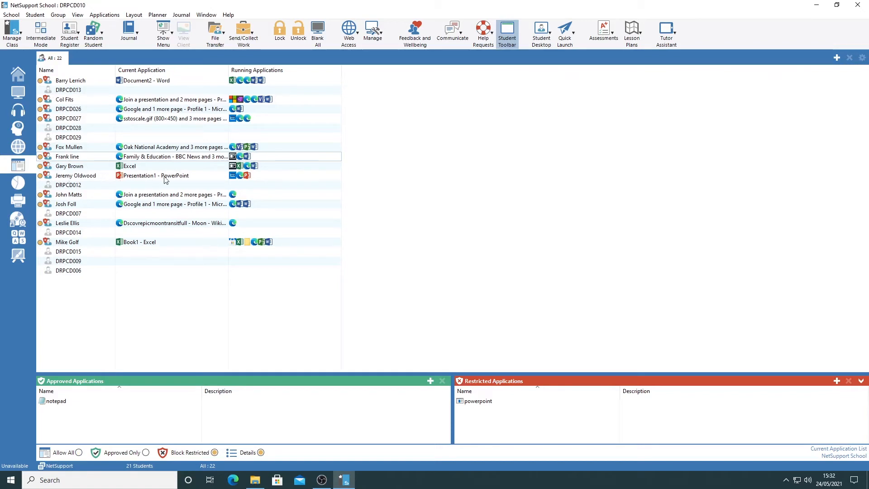
# Check the executable name of the student's running PowerPoint and add powerpnt.exe to the Restricted Applications list
pyautogui.moveTo(165, 180)
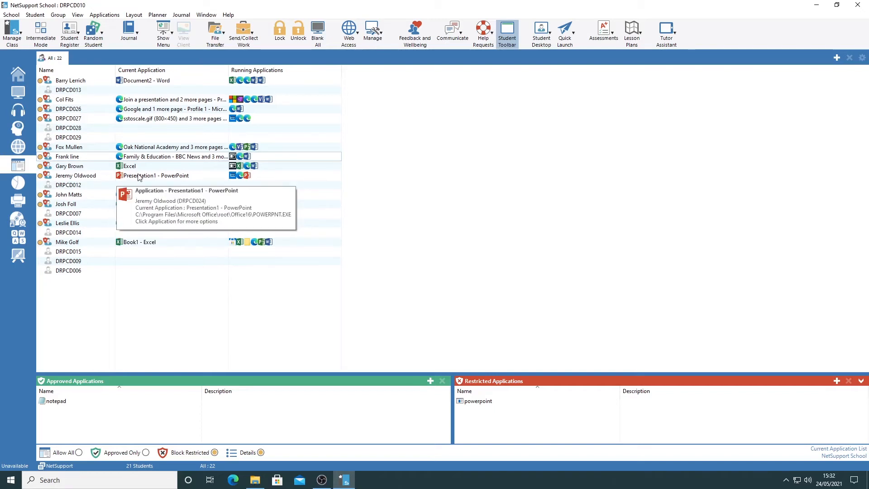
pyautogui.click(837, 382)
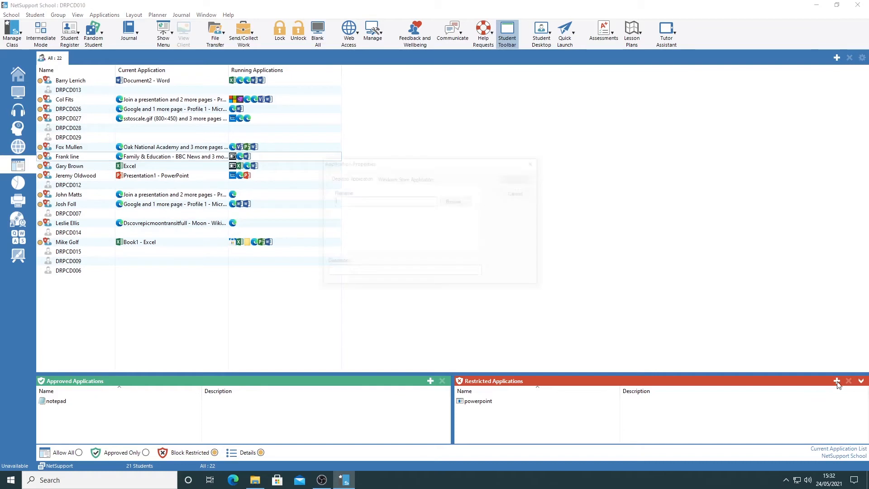
pyautogui.write('powerpnt.exe')
pyautogui.click(521, 180)
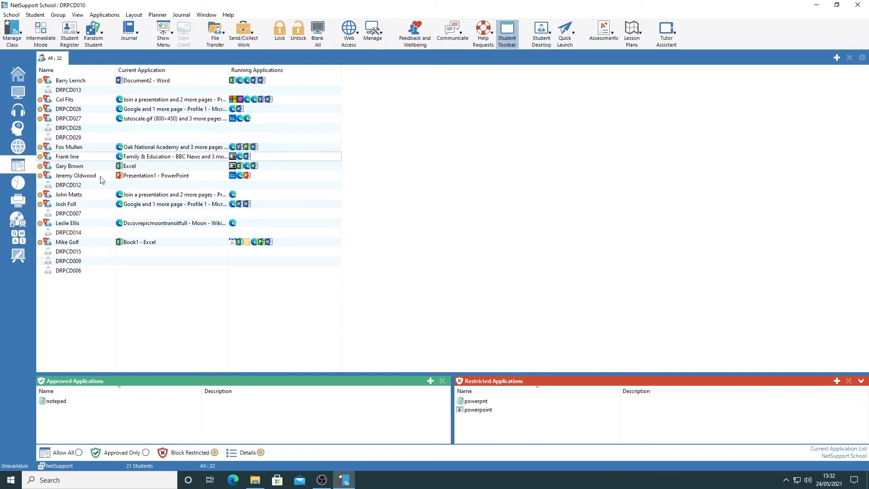
pyautogui.moveTo(155, 179)
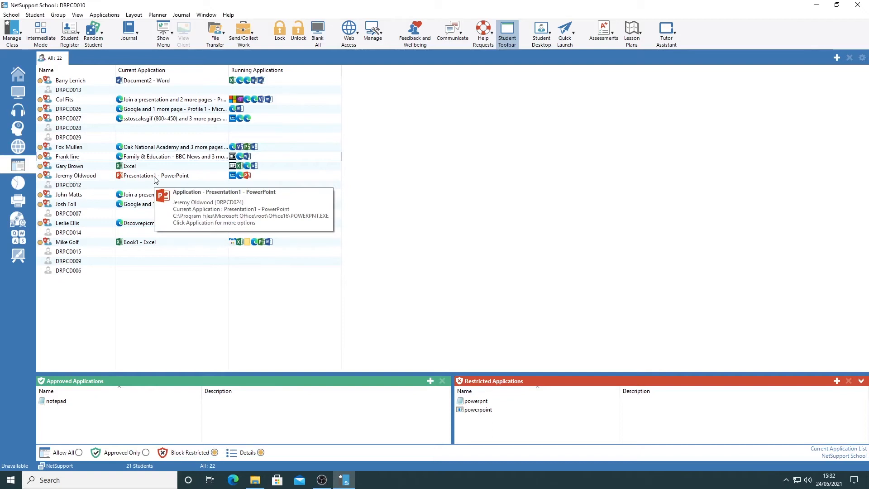
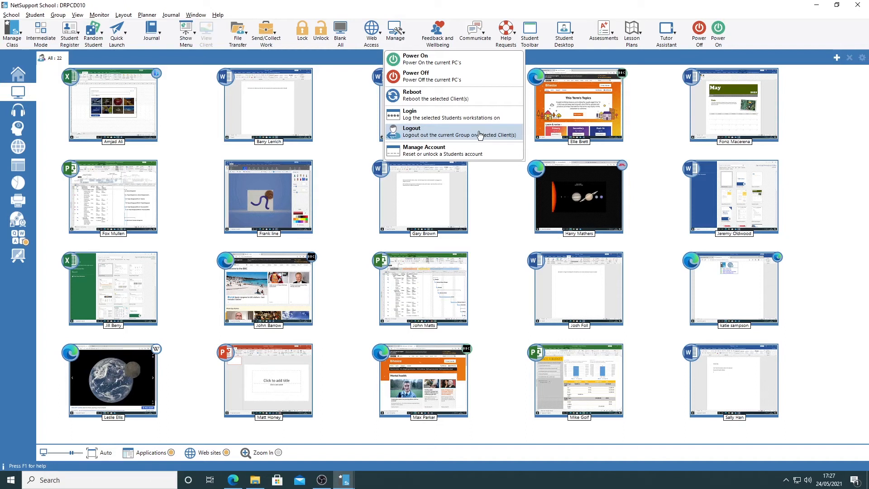
# Log out only the student who is viewing the BBC Bitesize home page, and leave no student selected
pyautogui.click(577, 110)
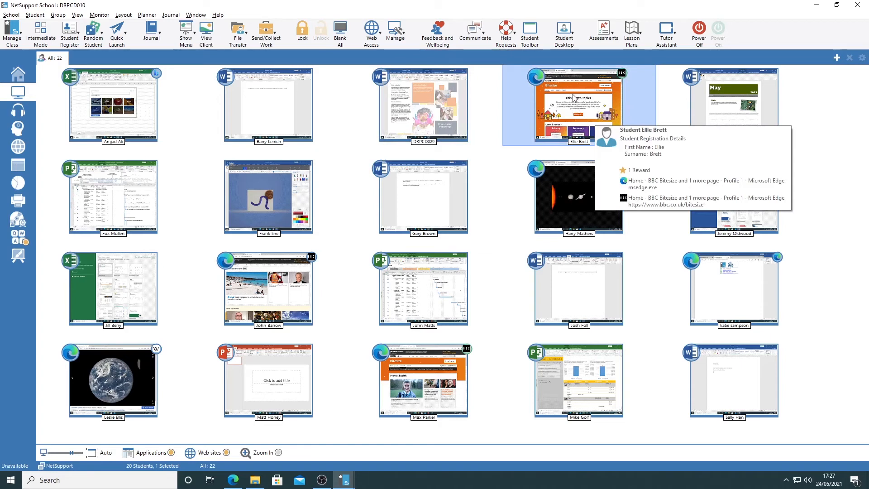
pyautogui.click(398, 31)
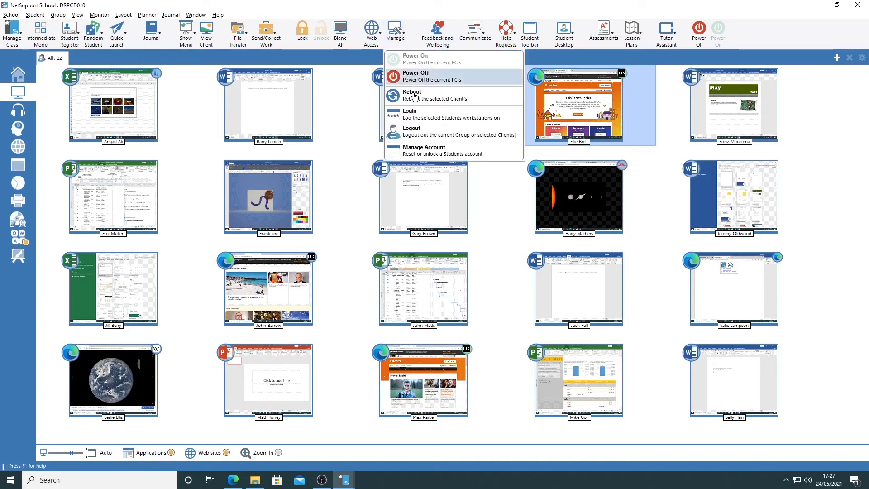
pyautogui.click(415, 134)
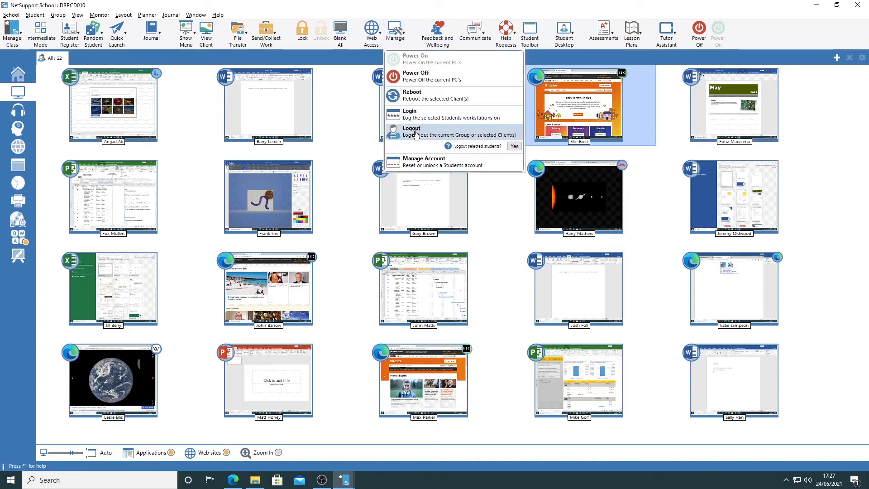
pyautogui.click(514, 145)
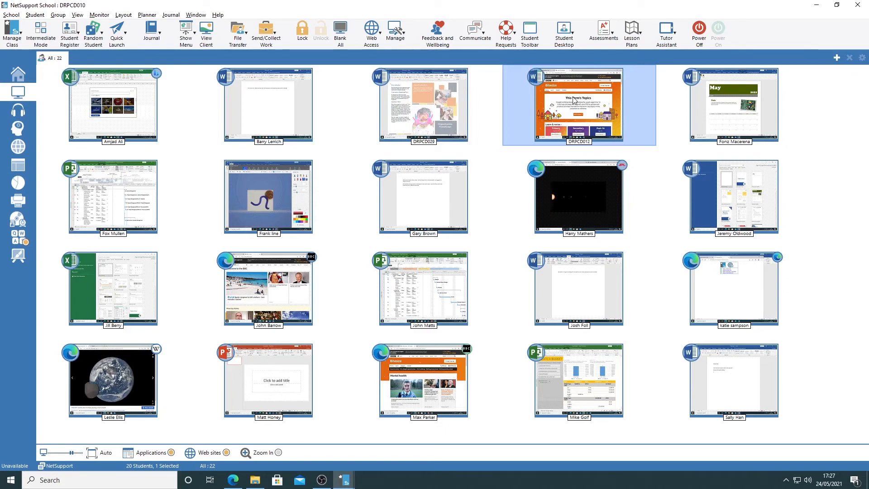
pyautogui.moveTo(585, 111)
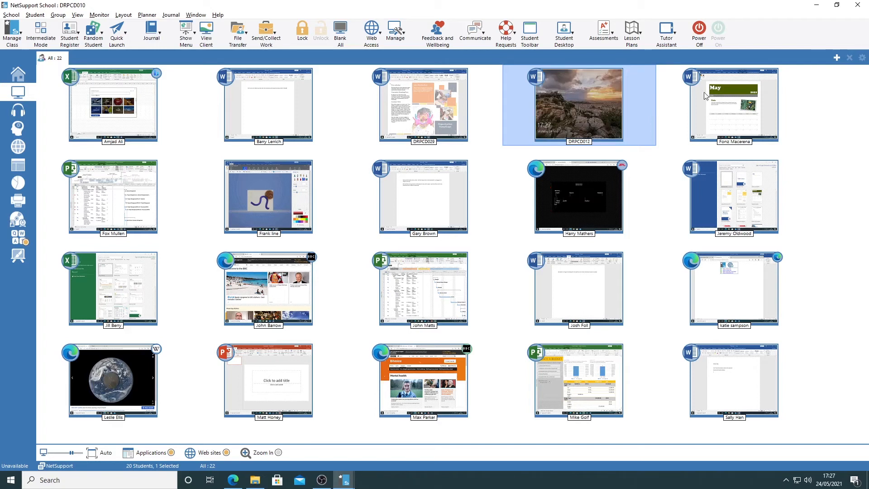
pyautogui.click(816, 101)
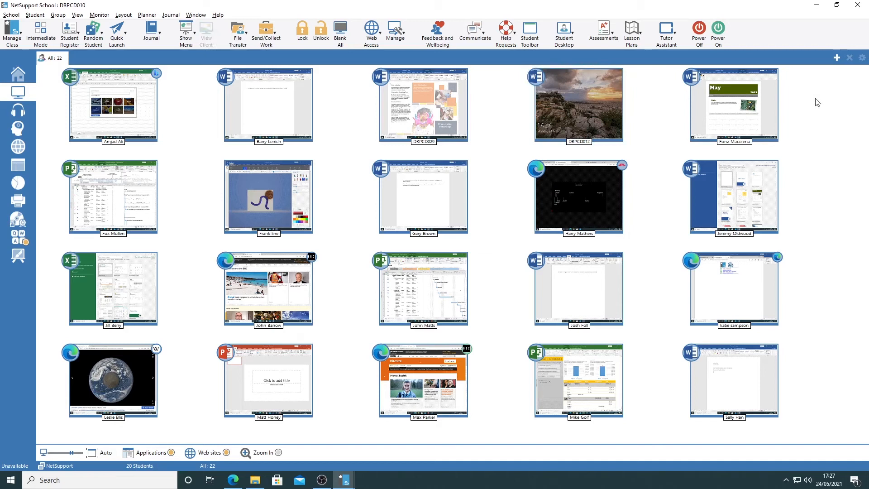
# Log out all students in the class at once
pyautogui.click(398, 33)
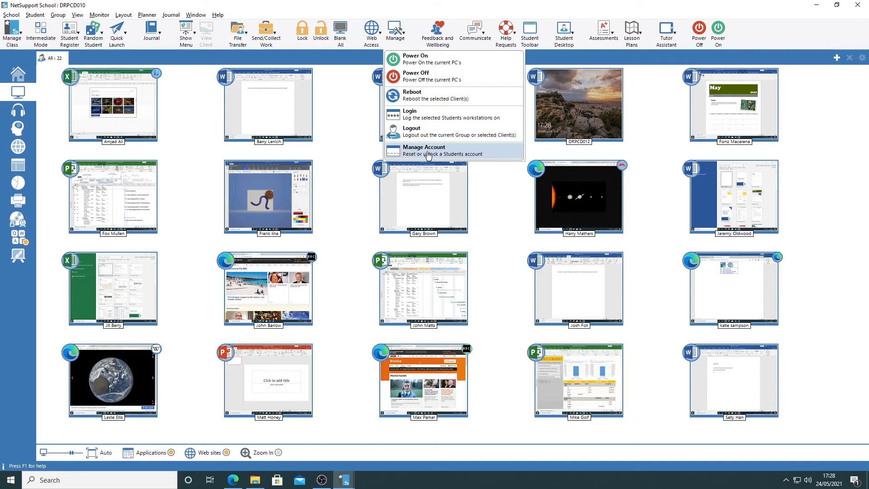
pyautogui.click(418, 136)
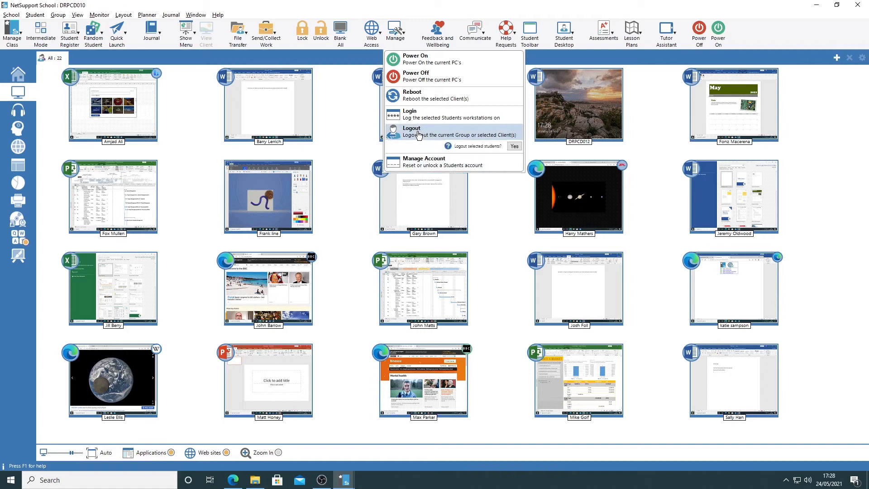
pyautogui.click(515, 147)
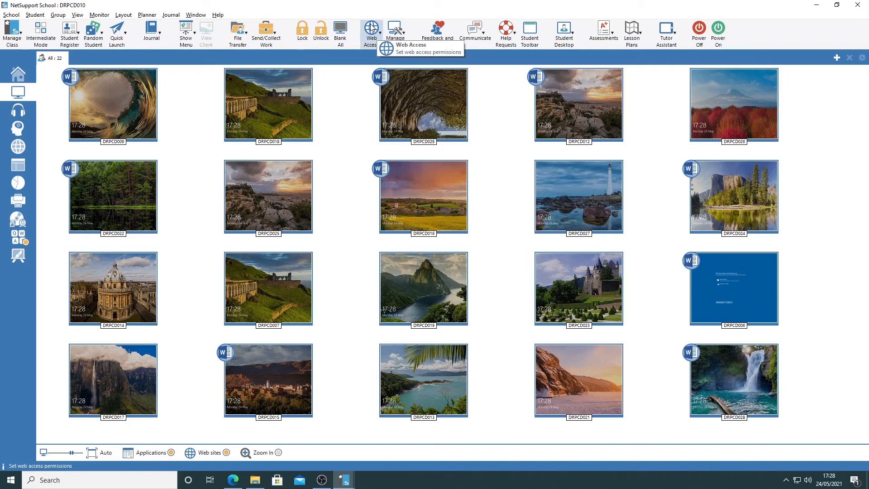
# Power off the computers of all students in the class
pyautogui.click(395, 28)
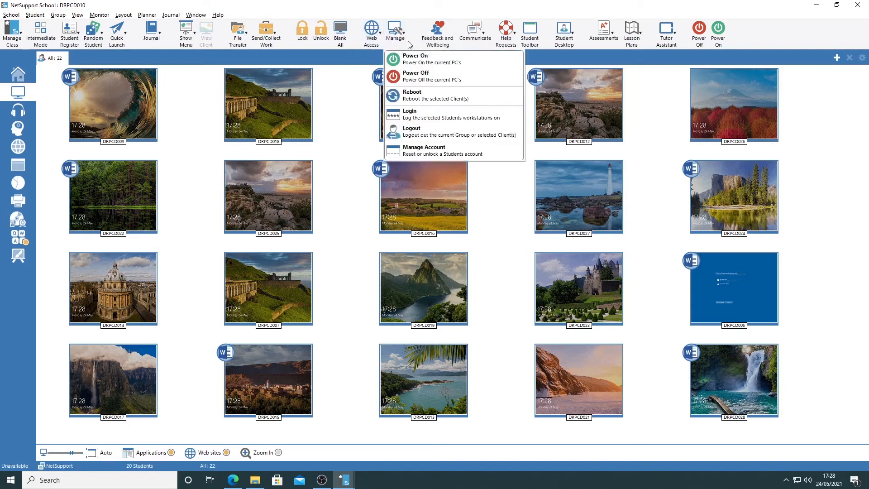
pyautogui.click(409, 75)
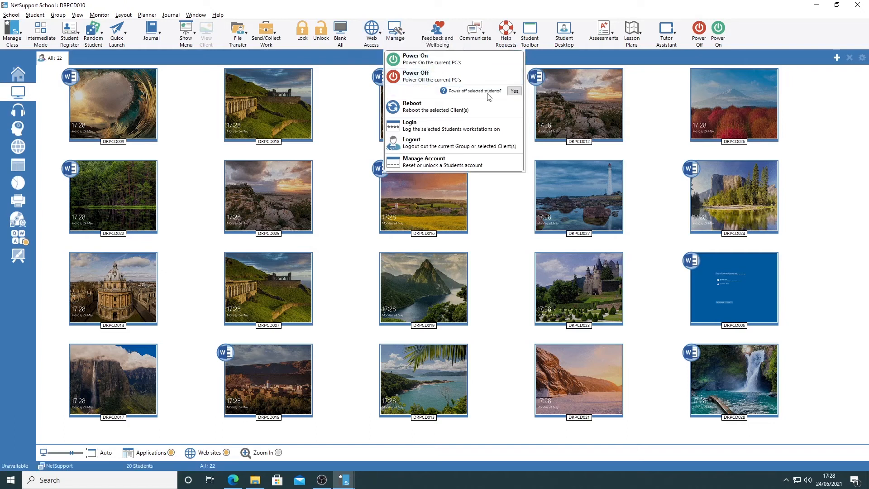
pyautogui.click(514, 92)
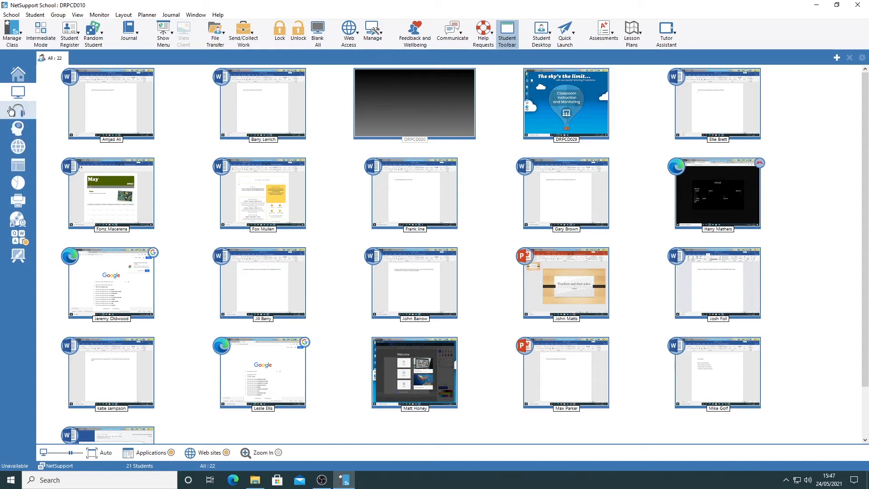
# Show real-time keyboard monitoring, widen the Text column to about three times its width, and examine the students' typed text and word counts
pyautogui.click(18, 238)
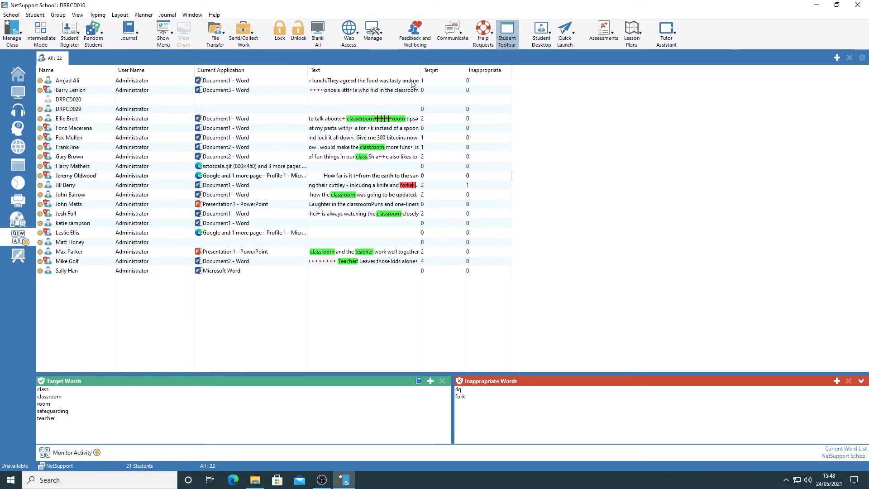
pyautogui.moveTo(384, 93)
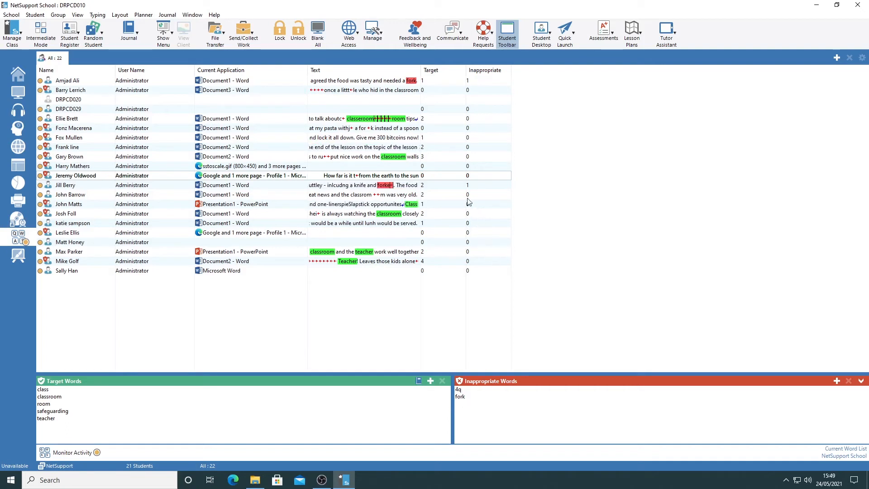
pyautogui.moveTo(469, 188)
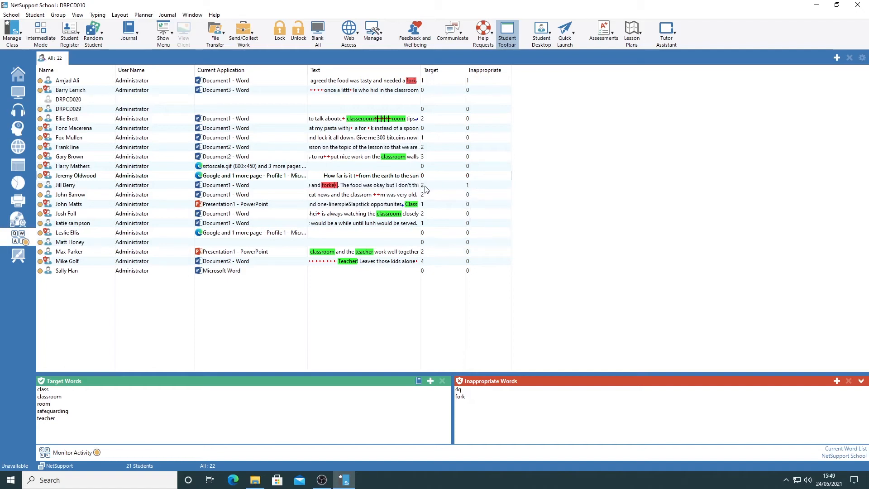
pyautogui.moveTo(425, 189)
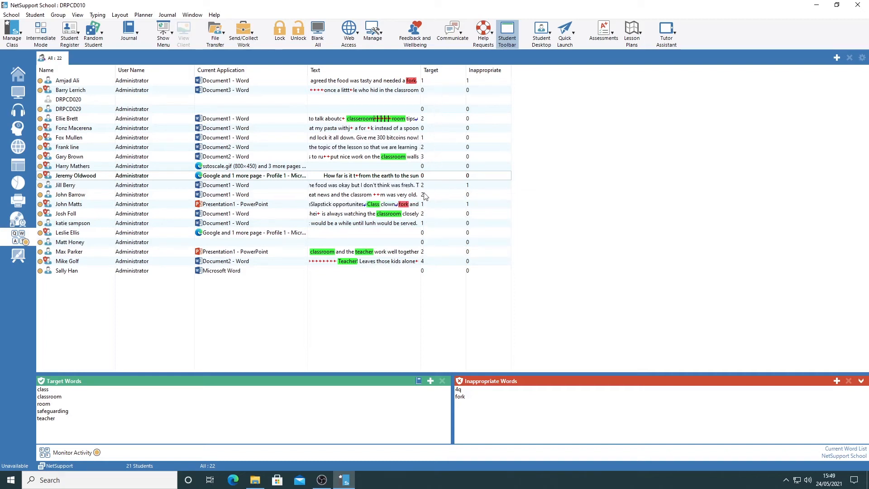
pyautogui.moveTo(411, 170)
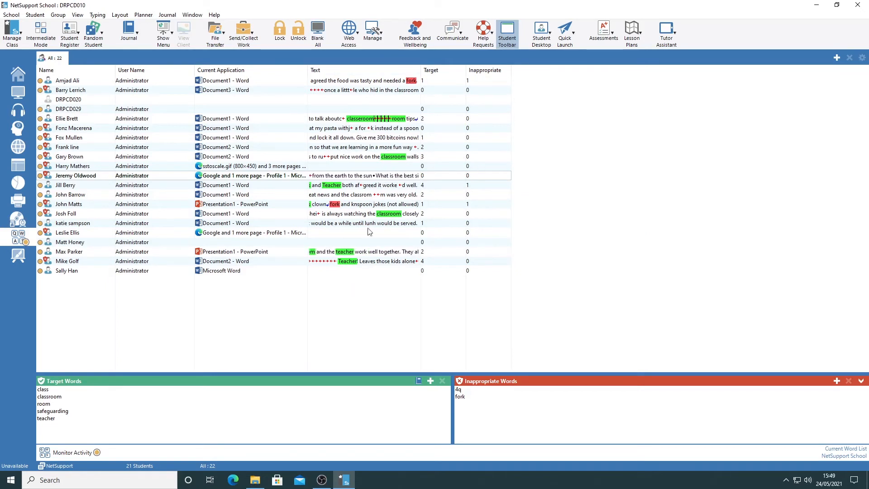
pyautogui.moveTo(421, 70); pyautogui.dragTo(634, 71)
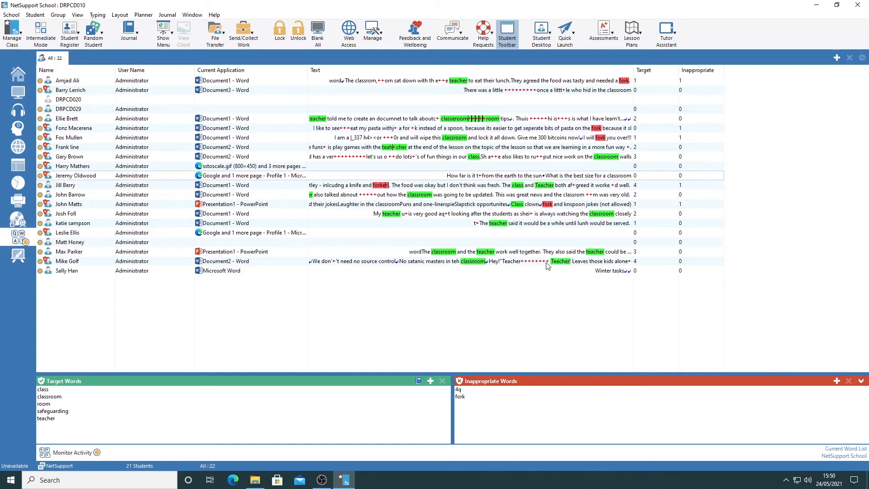
pyautogui.moveTo(546, 266)
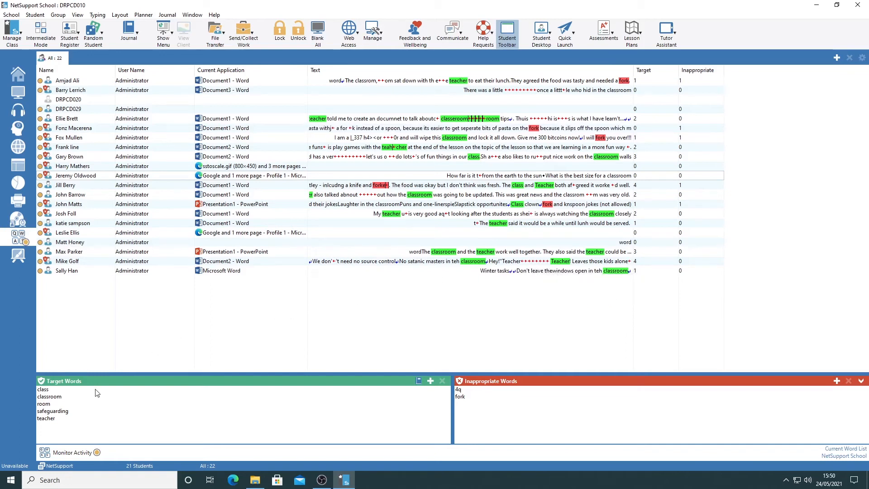
# Examine how words are added to the Target Words and Inappropriate Words lists, and leave without adding any
pyautogui.click(431, 381)
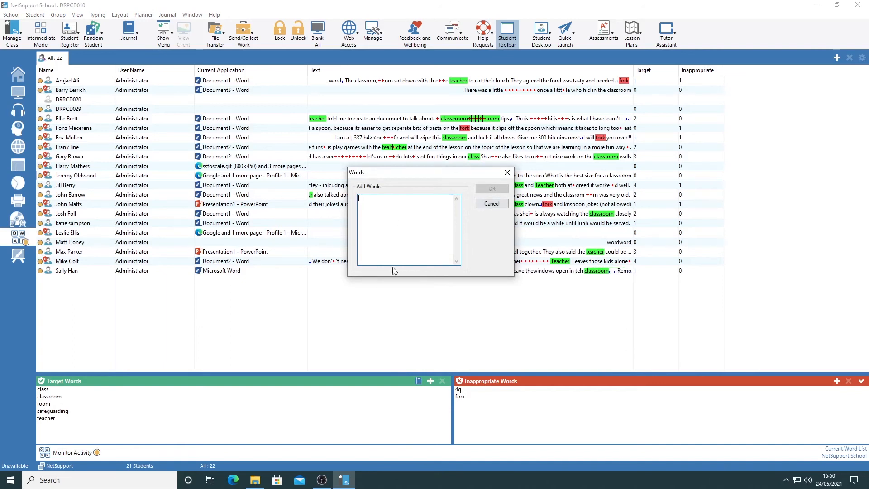
pyautogui.click(491, 204)
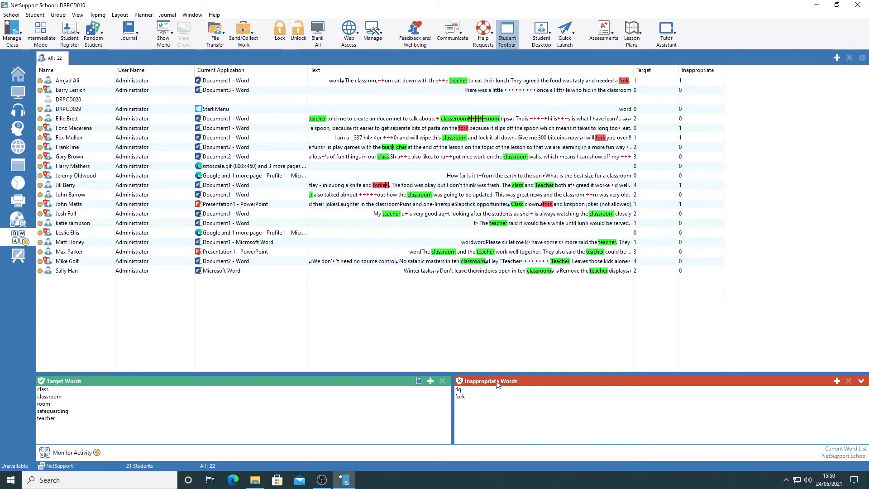
pyautogui.click(837, 382)
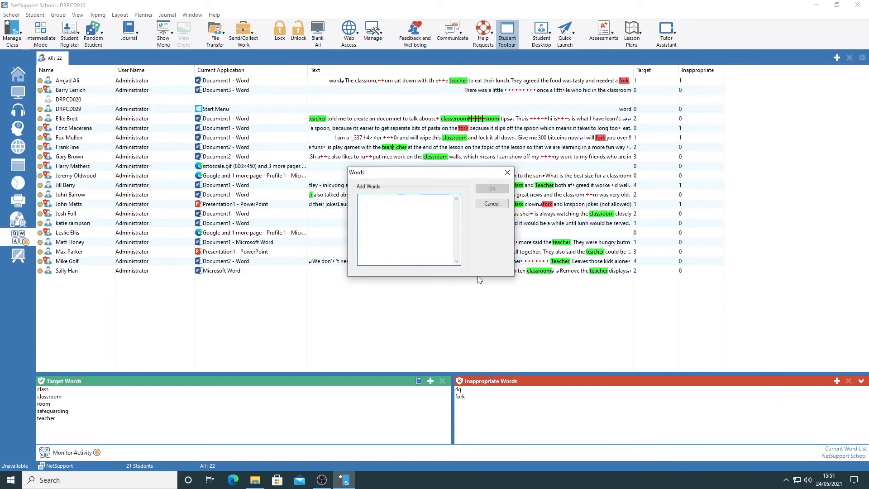
pyautogui.click(490, 204)
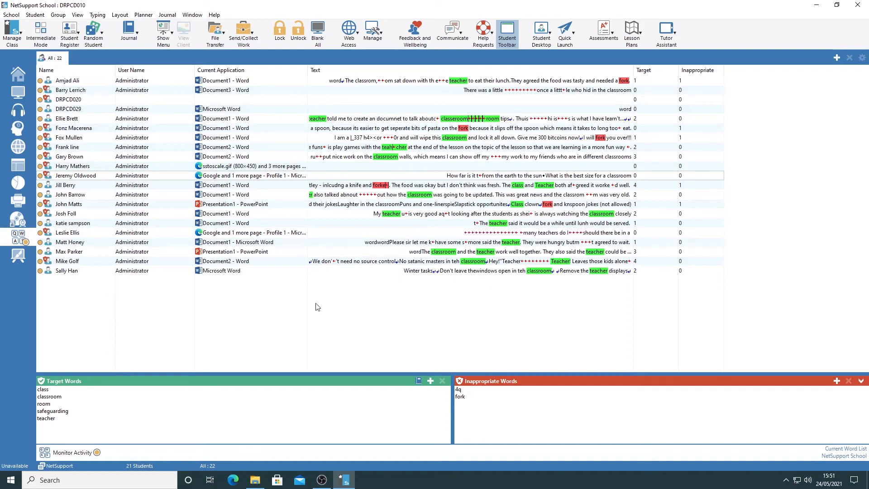
# Turn off keyboard activity monitoring for the class and turn it back on
pyautogui.click(88, 453)
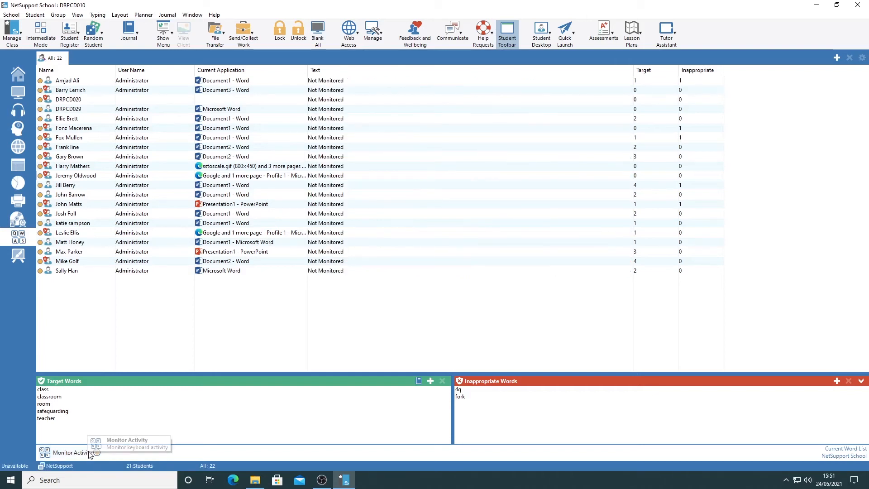
pyautogui.moveTo(325, 271)
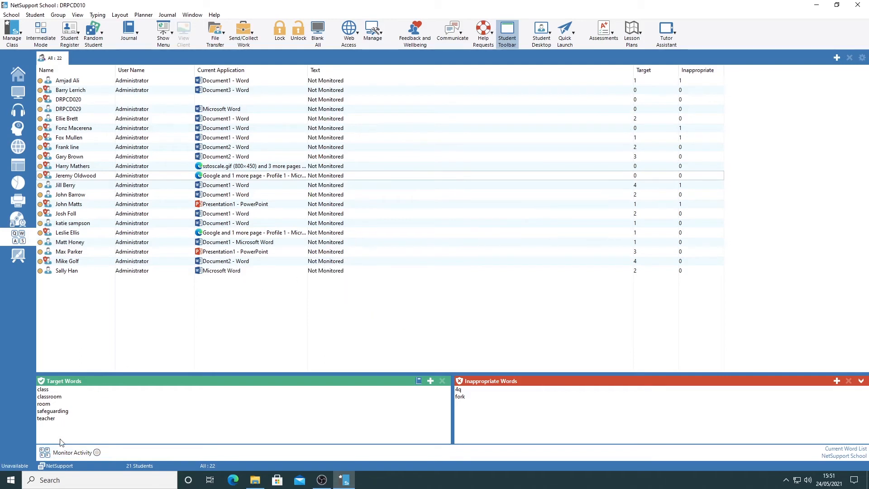
pyautogui.click(72, 452)
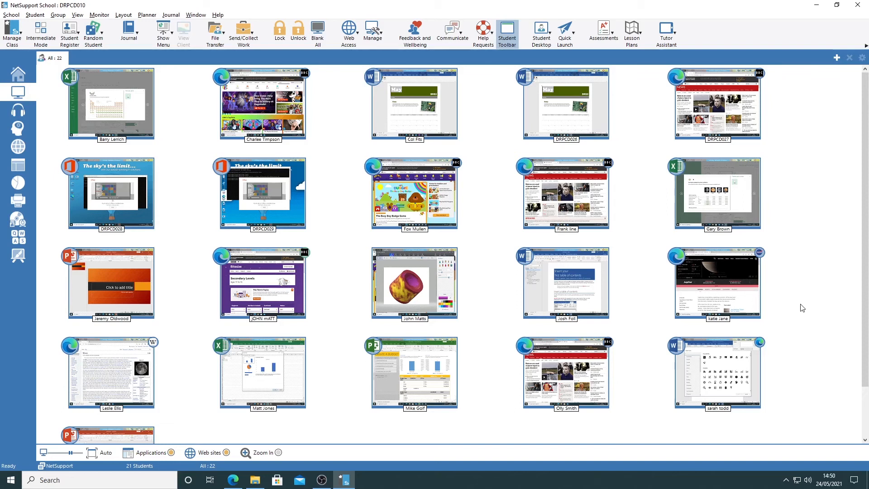
# Pick a random student from the class, with the number of students to select set to 1
pyautogui.moveTo(171, 106)
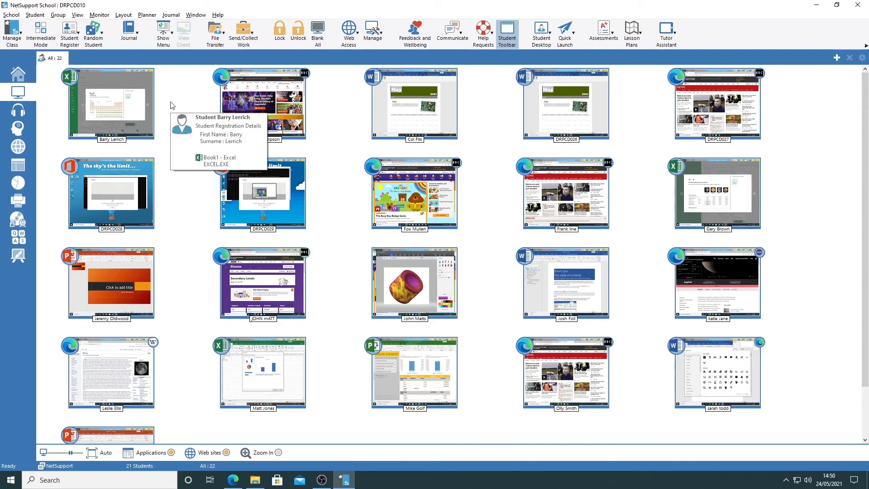
pyautogui.click(100, 37)
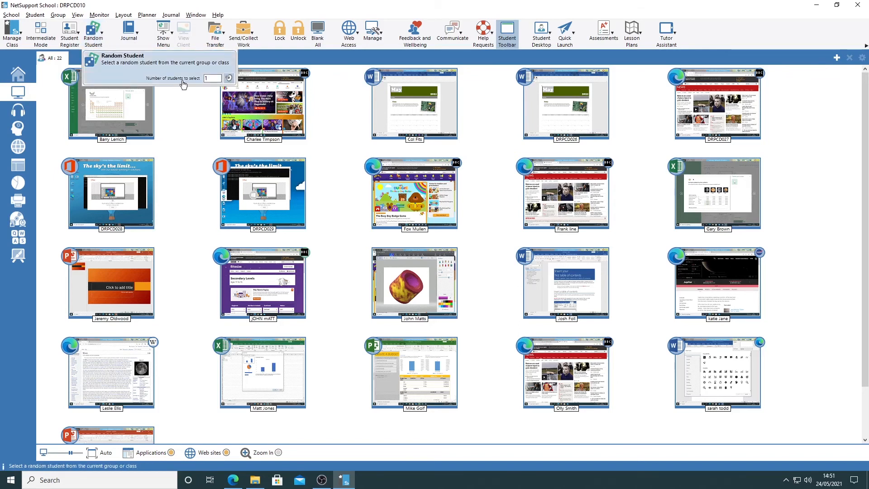
pyautogui.click(206, 78)
pyautogui.write('1')
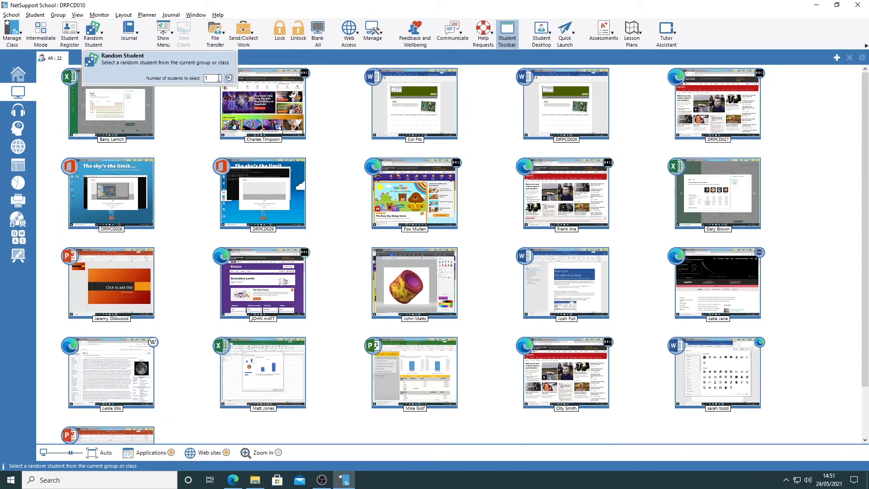
pyautogui.click(230, 79)
pyautogui.click(229, 79)
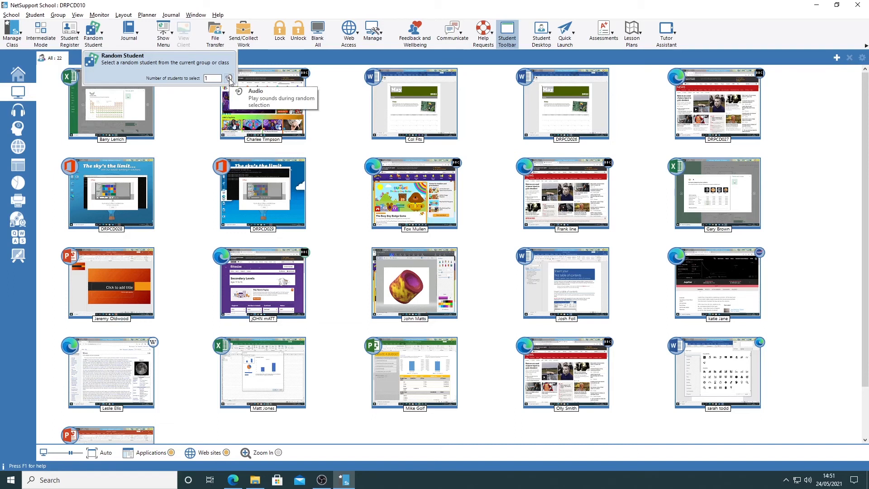
pyautogui.click(116, 62)
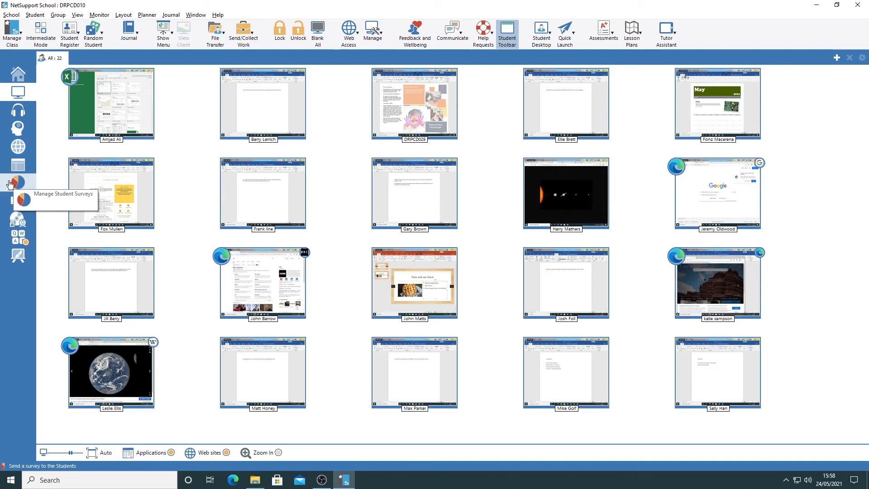
# Switch to Question and Answer mode and examine the available question types without picking one
pyautogui.click(17, 129)
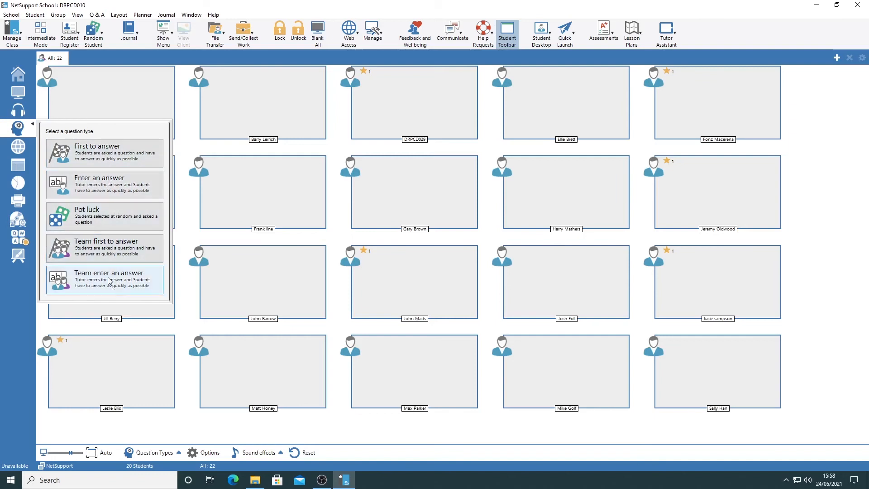
pyautogui.click(153, 454)
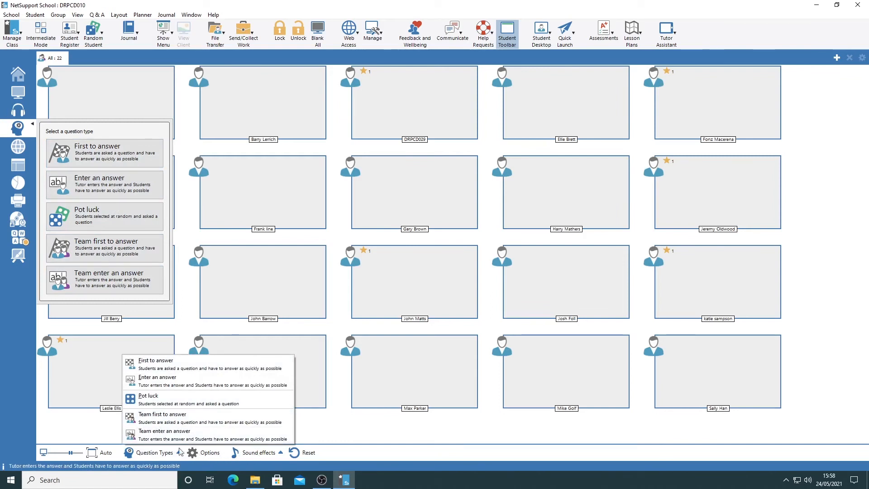
pyautogui.click(98, 428)
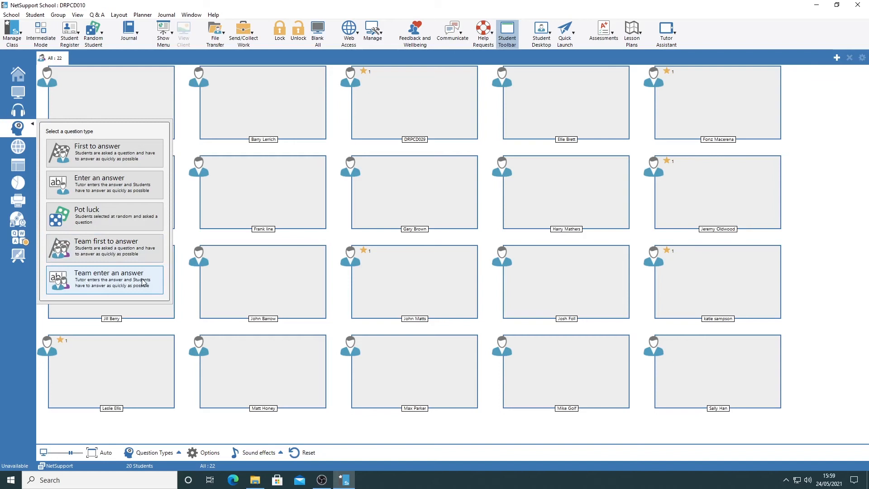
# Ask the class a First to answer question with 15 seconds of thinking time and automatic bouncing to the next student off
pyautogui.click(111, 157)
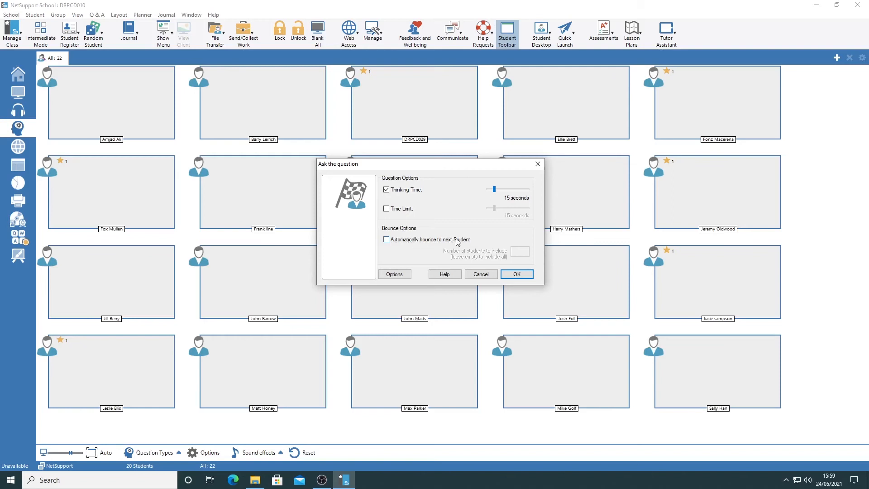
pyautogui.click(429, 240)
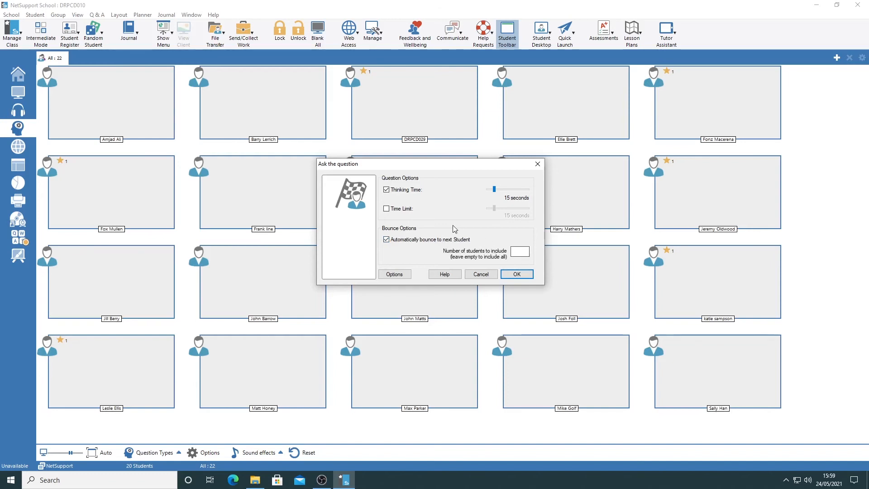
pyautogui.click(428, 241)
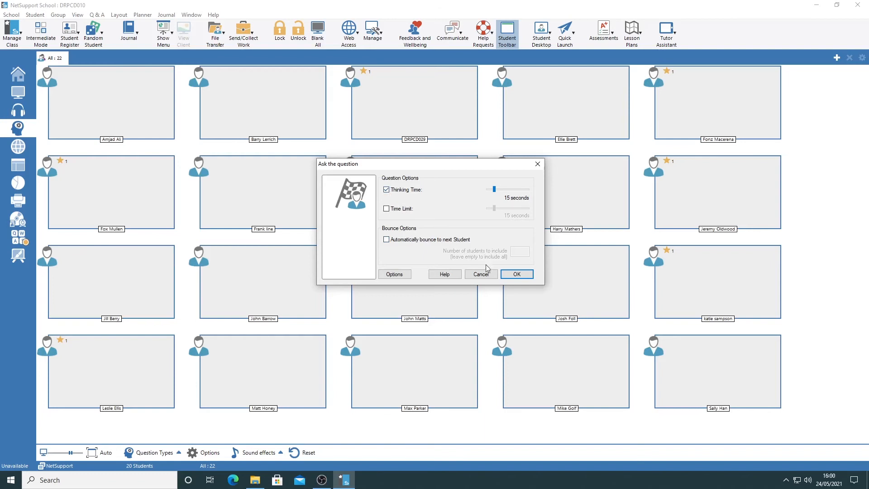
pyautogui.click(524, 275)
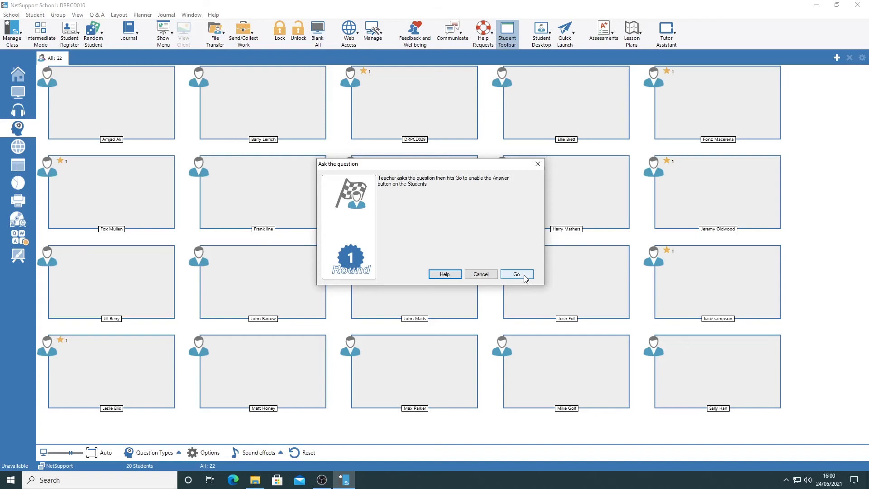
pyautogui.click(523, 276)
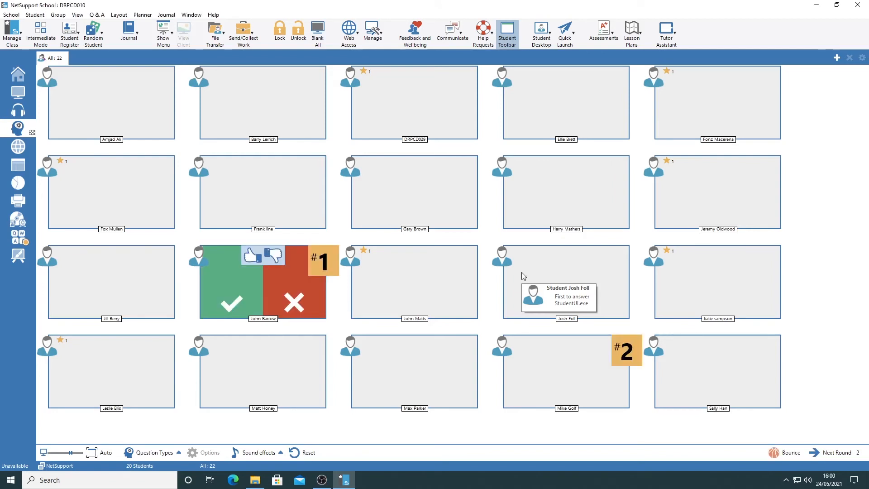
# Mark the first responder's answer as correct, and reset the current question for all students
pyautogui.click(238, 295)
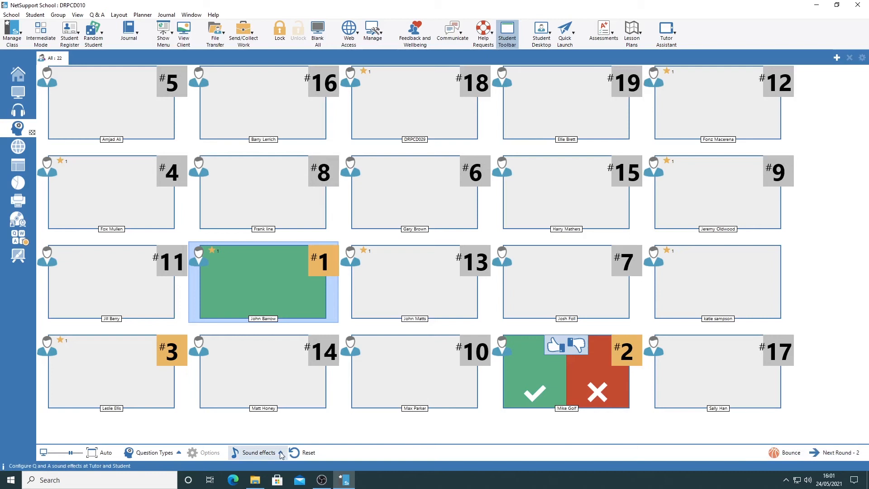
pyautogui.click(303, 453)
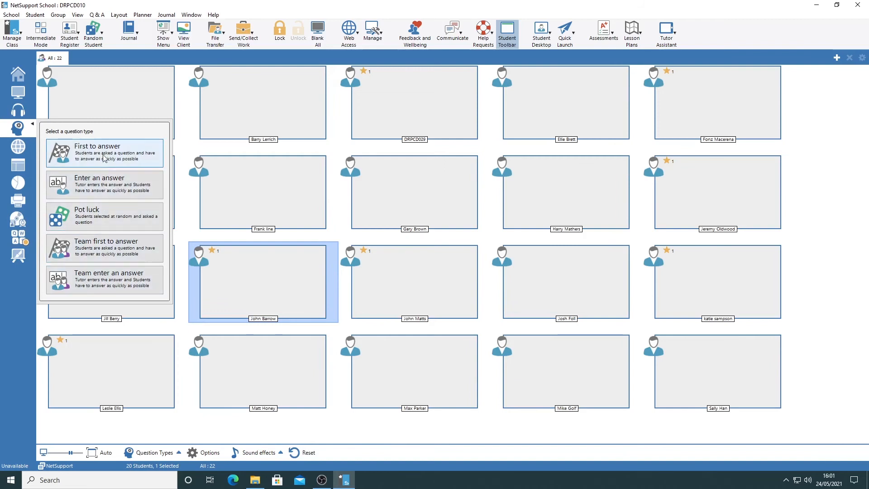
# Ask the class an Enter an answer question with 5 seconds of thinking time and a hidden one-character answer
pyautogui.click(112, 189)
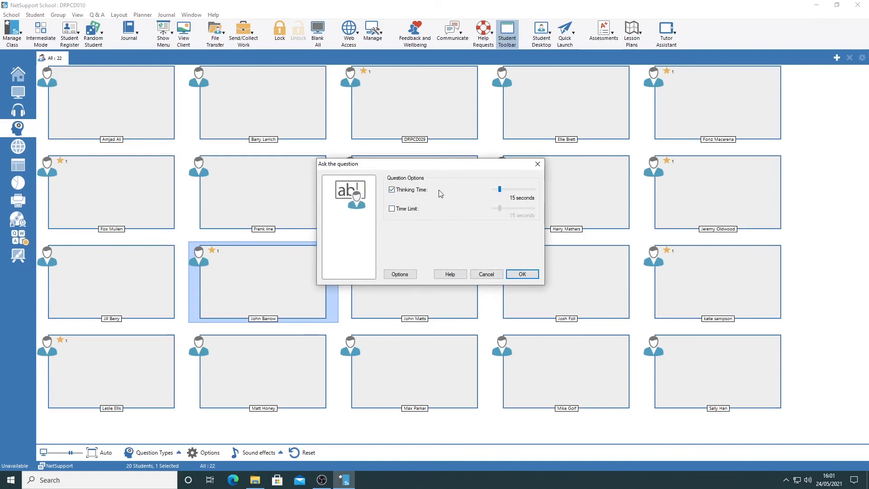
pyautogui.moveTo(499, 188); pyautogui.dragTo(492, 189)
pyautogui.click(522, 274)
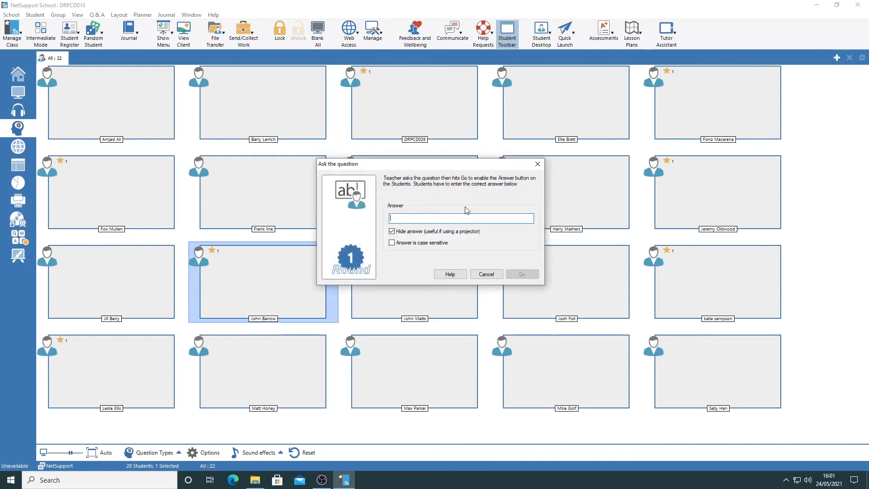
pyautogui.write('•')
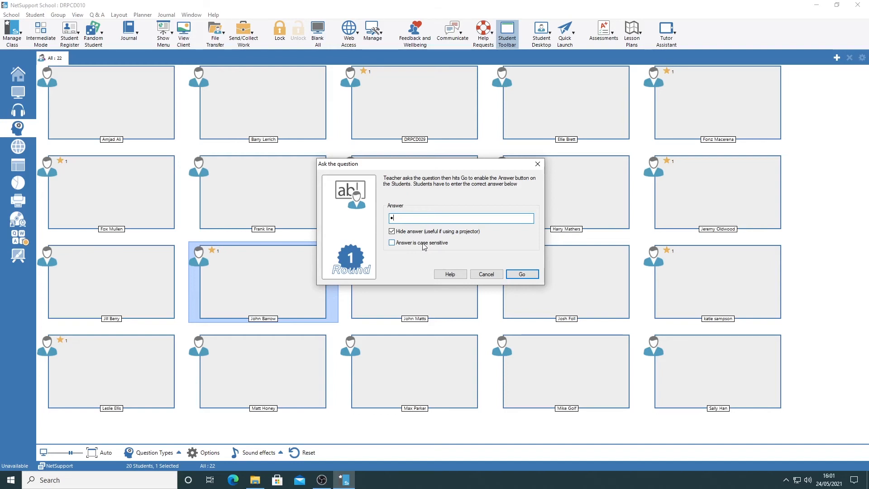
pyautogui.click(520, 276)
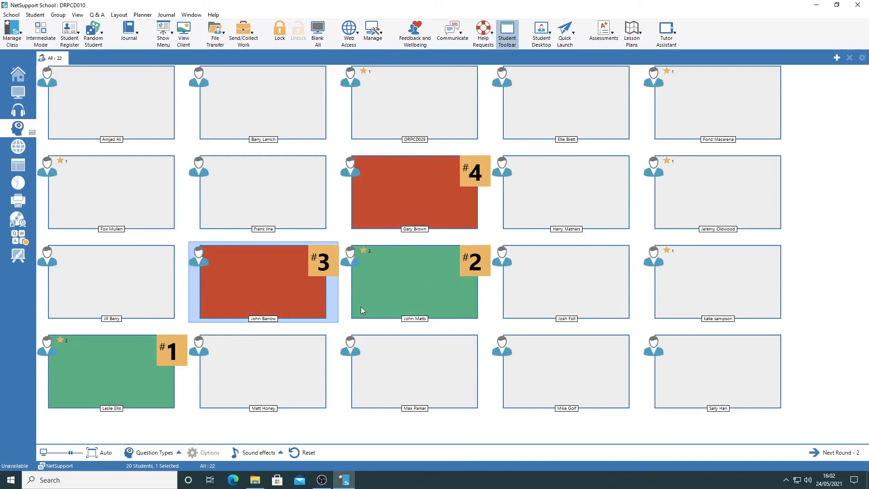
# Examine the order and correctness of the students' entered answers, and reset the question
pyautogui.moveTo(111, 376)
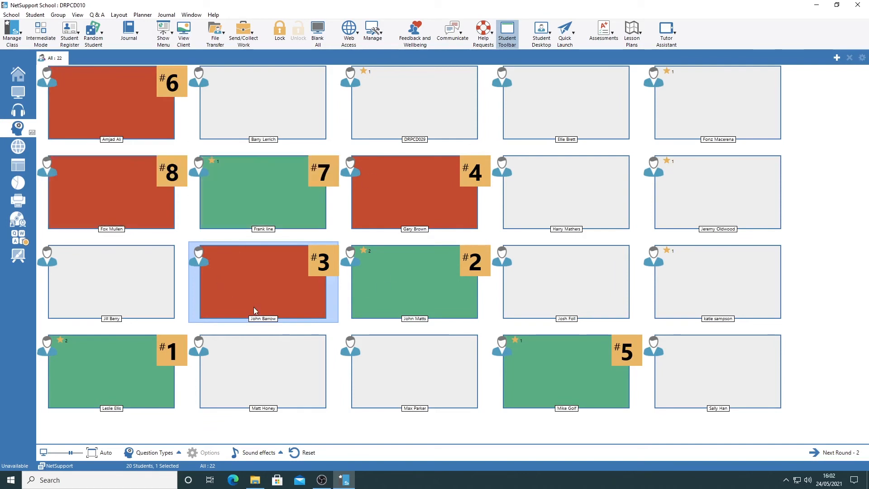
pyautogui.moveTo(254, 310)
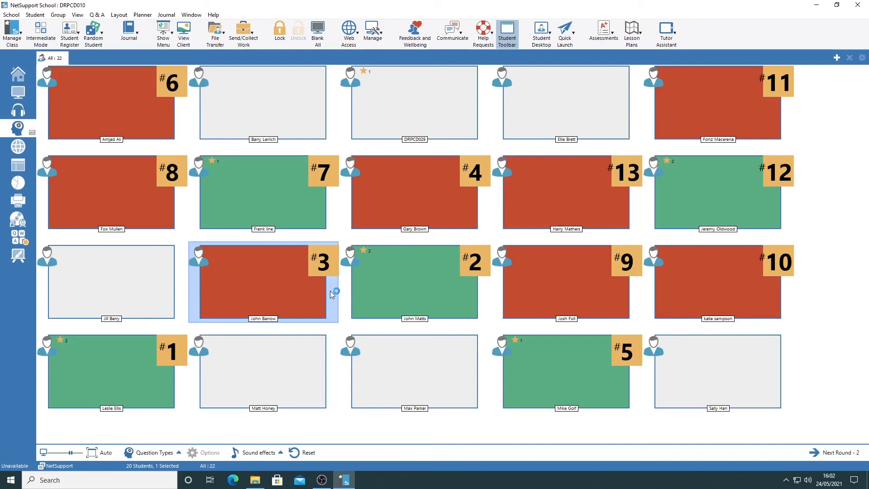
pyautogui.moveTo(278, 295)
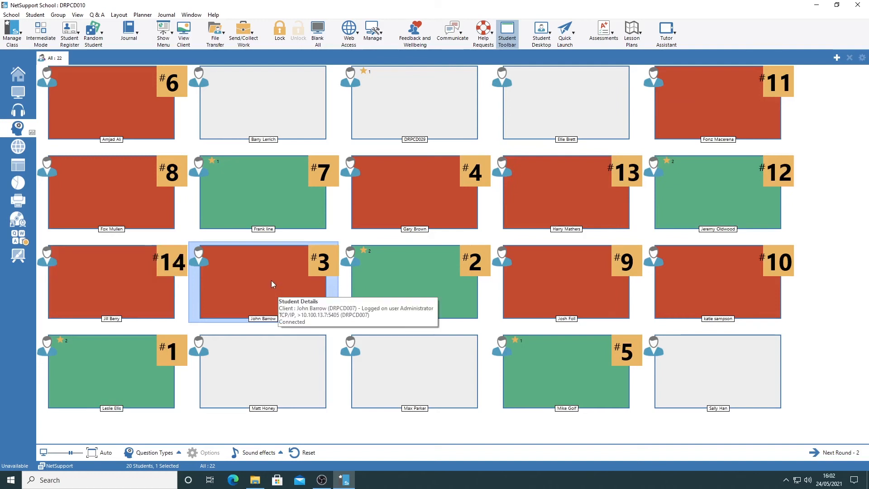
pyautogui.moveTo(238, 298)
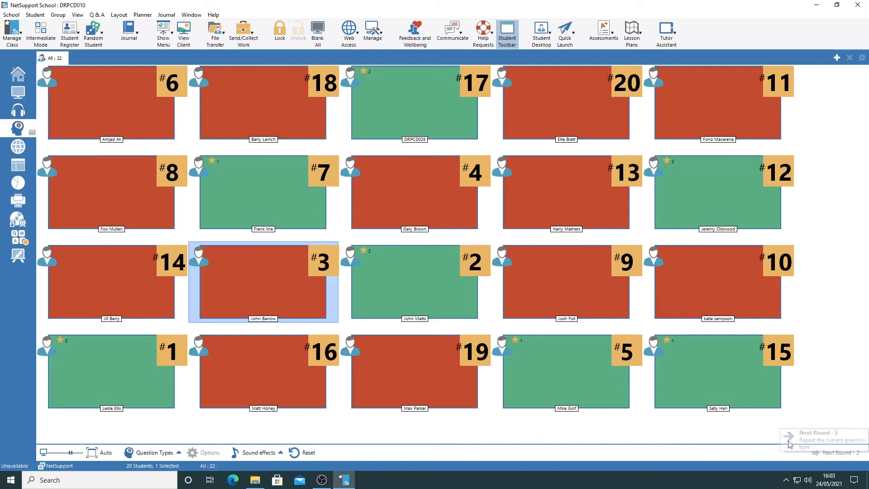
pyautogui.moveTo(435, 396)
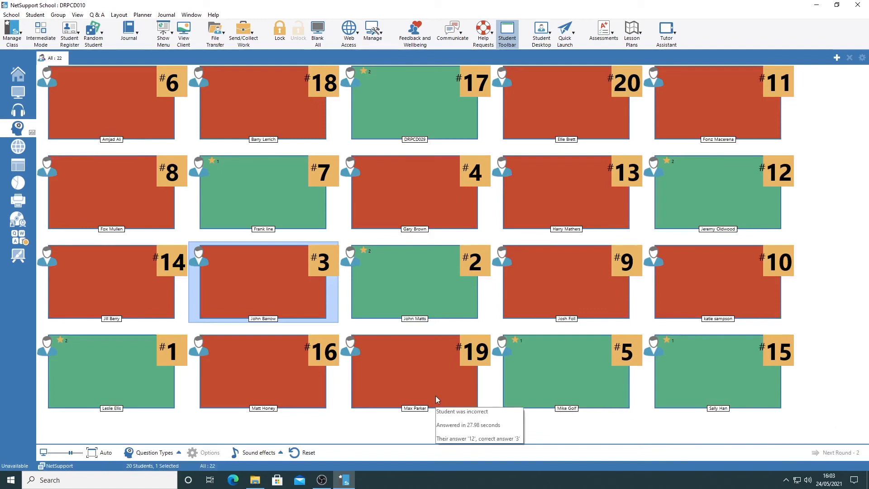
pyautogui.click(302, 453)
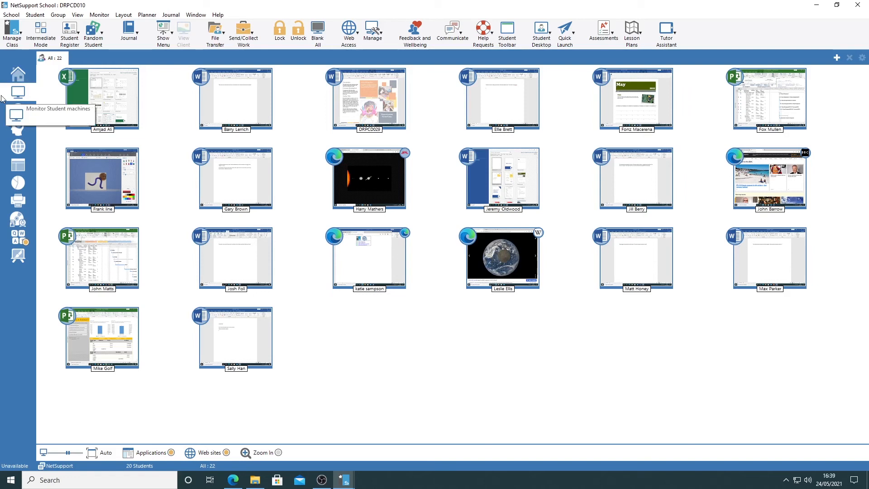
# Revisit Question and Answer mode, and move on to student surveys to examine the list of prepared survey questions
pyautogui.click(16, 128)
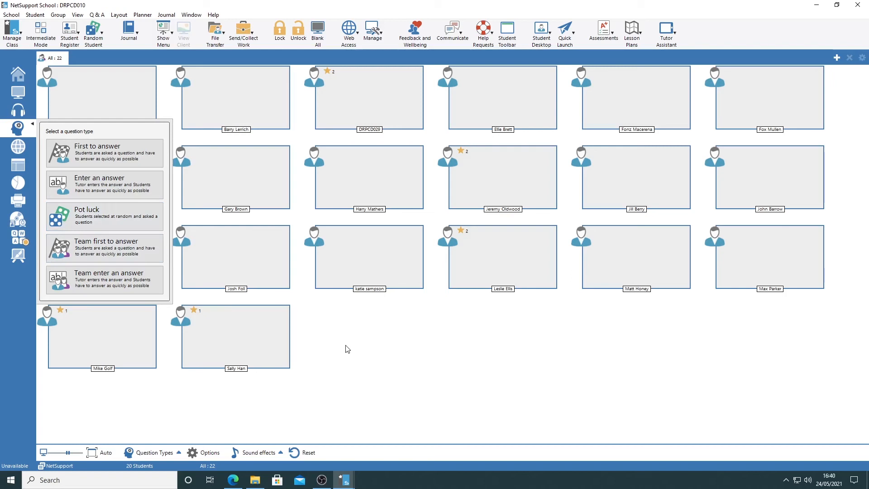
pyautogui.click(18, 184)
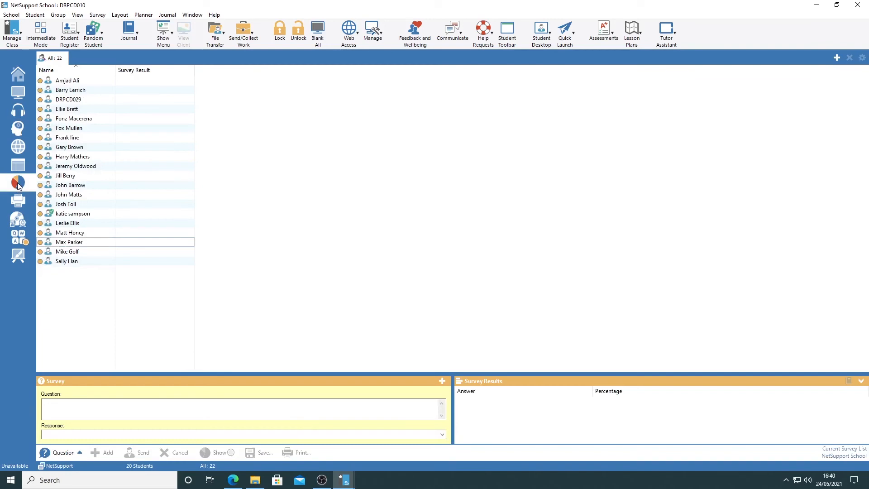
pyautogui.click(53, 414)
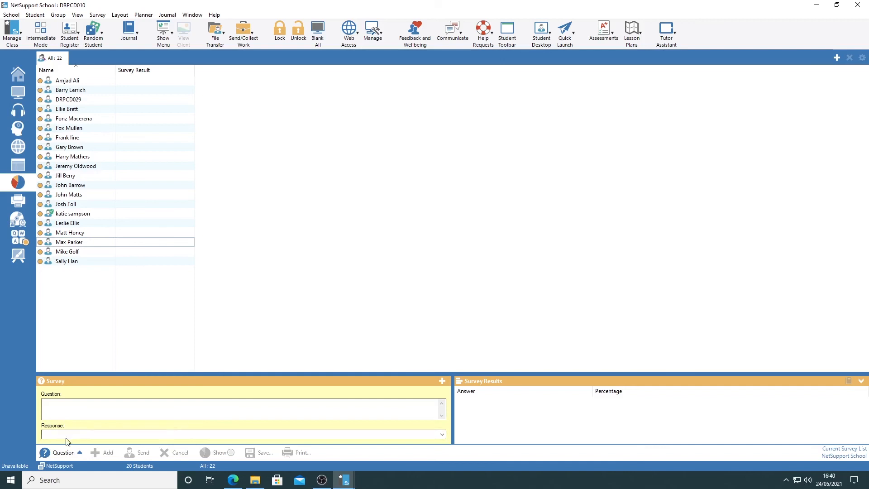
pyautogui.click(71, 453)
pyautogui.click(86, 433)
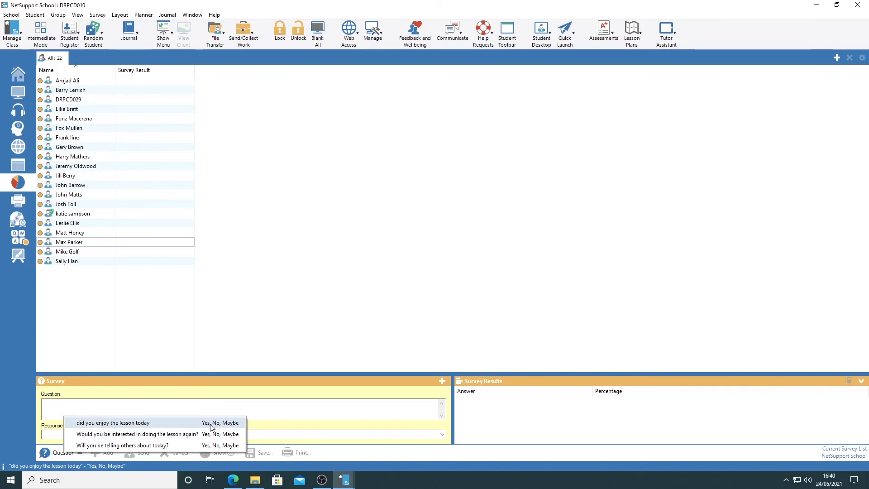
# Add the survey question "What is the square root of 144" with the responses 3,5,11,12 to the survey list
pyautogui.click(235, 406)
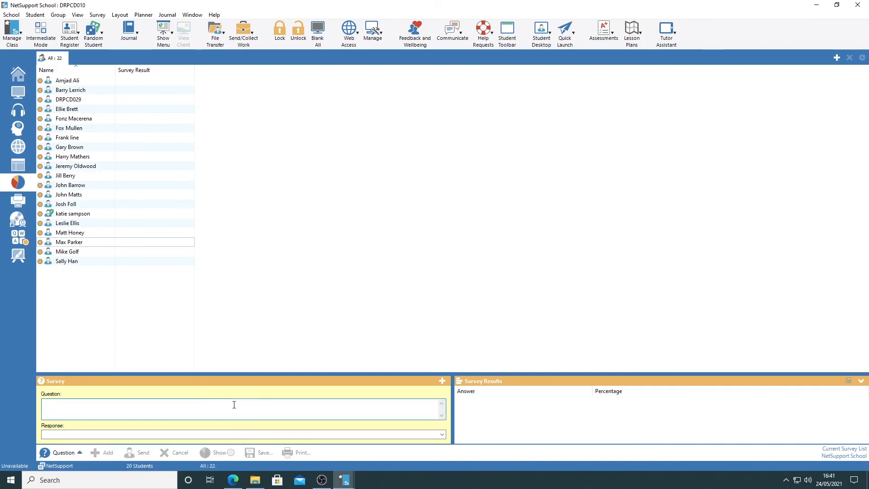
pyautogui.write('What is the square root of 144')
pyautogui.click(94, 434)
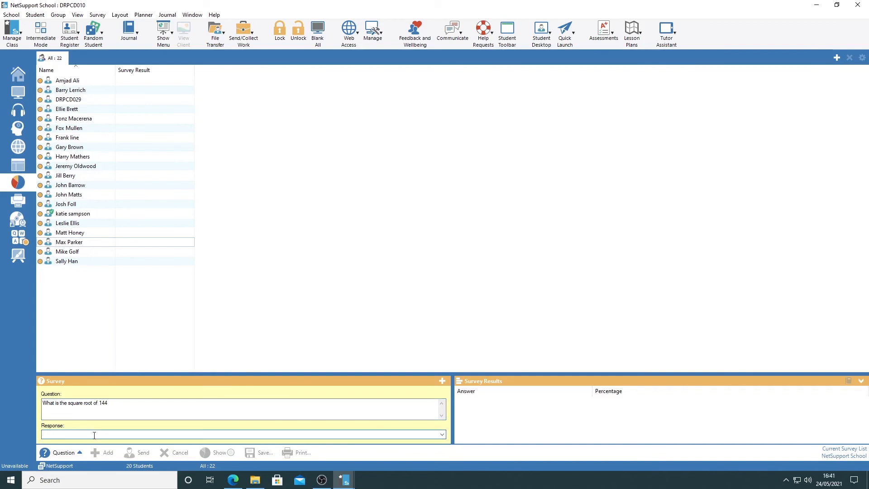
pyautogui.write('3,5,11,12')
pyautogui.click(103, 451)
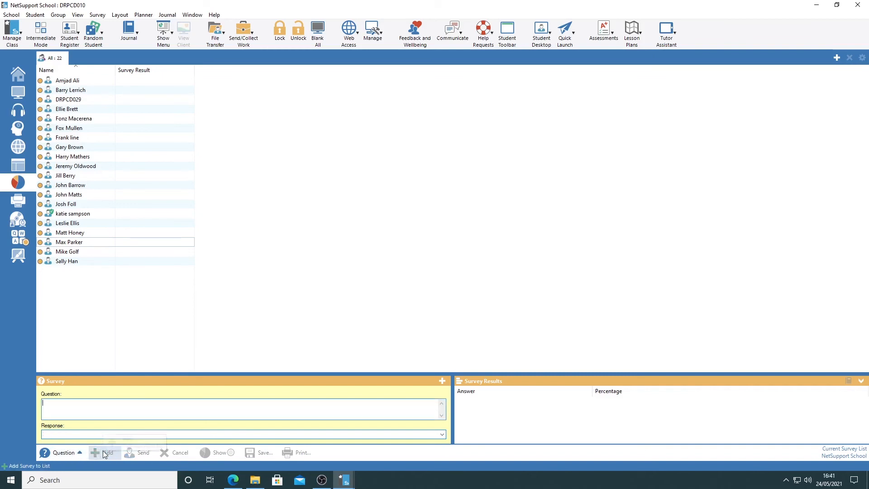
# Choose the square root question from the survey list and send it to the class
pyautogui.click(80, 451)
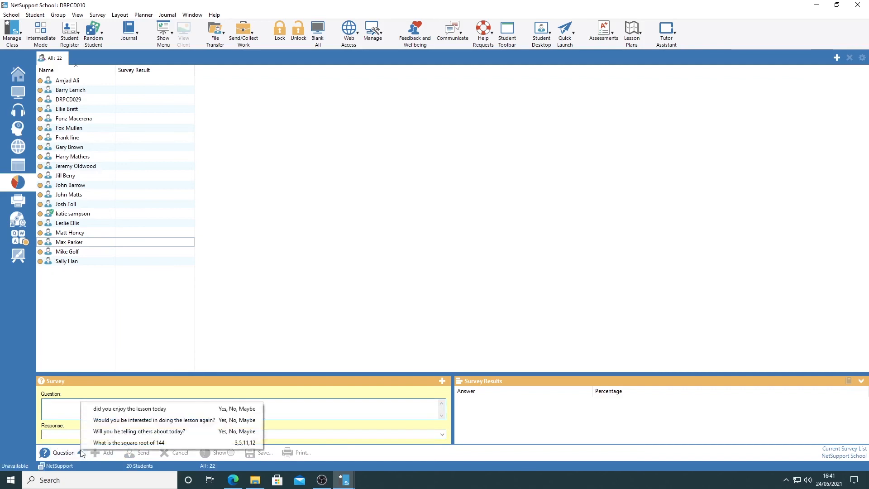
pyautogui.click(119, 442)
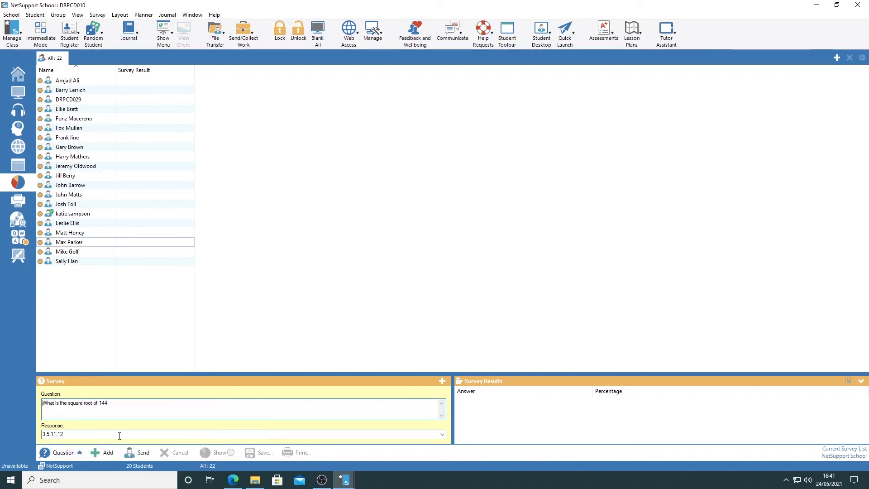
pyautogui.click(144, 453)
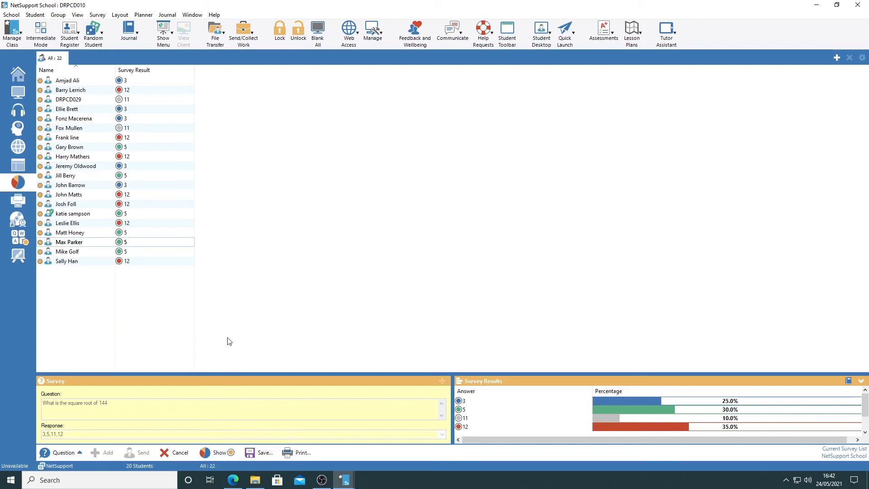
# Enlarge the student thumbnails in the monitoring view to two per row, and view the first student's screen with the survey result
pyautogui.click(17, 93)
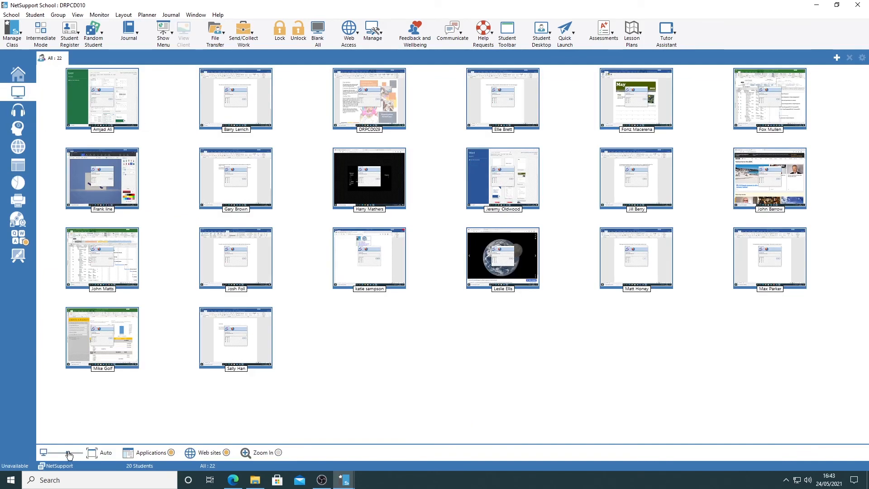
pyautogui.moveTo(68, 453); pyautogui.dragTo(78, 453)
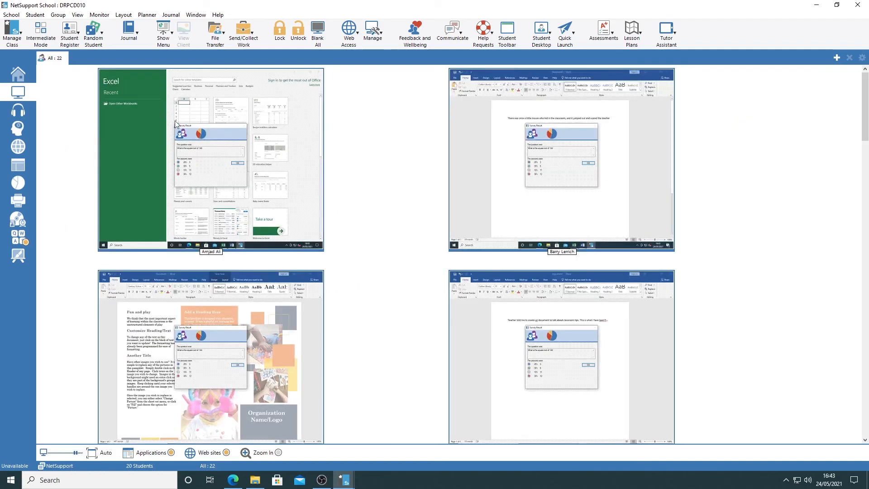
pyautogui.doubleClick(189, 178)
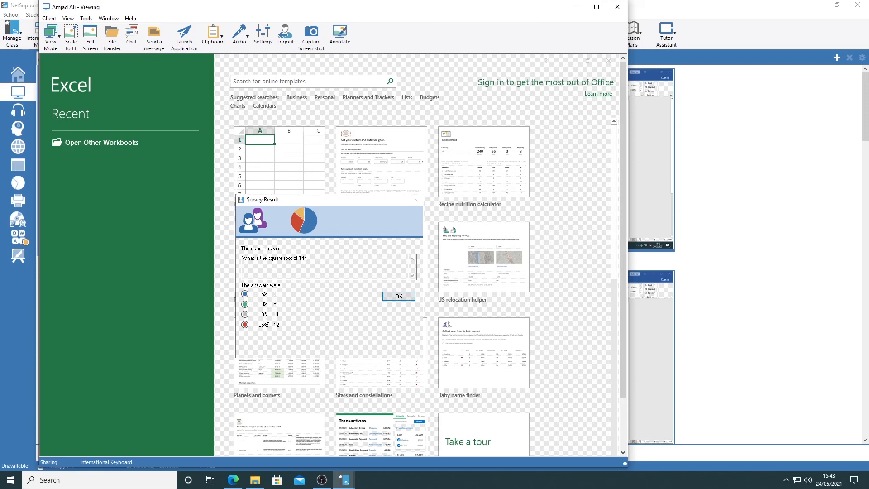
# Close the student's screen view, return to the class survey results, and examine the option to save them as a CSV file
pyautogui.click(617, 8)
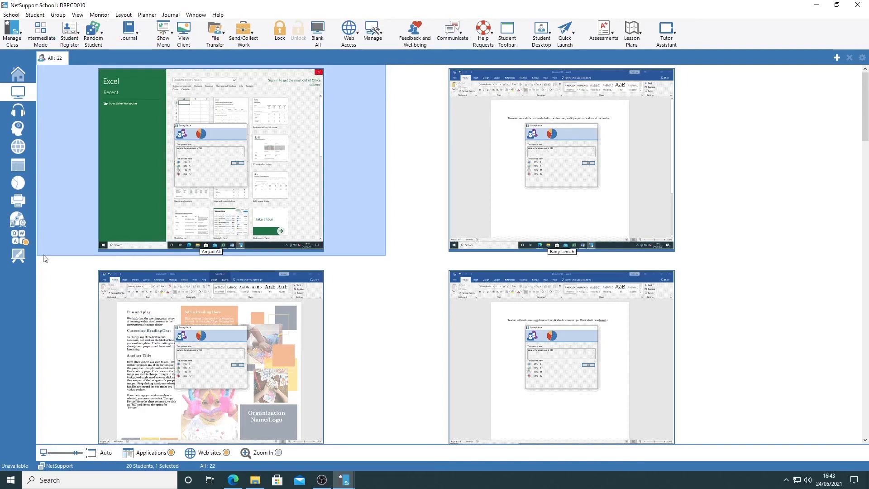
pyautogui.click(18, 182)
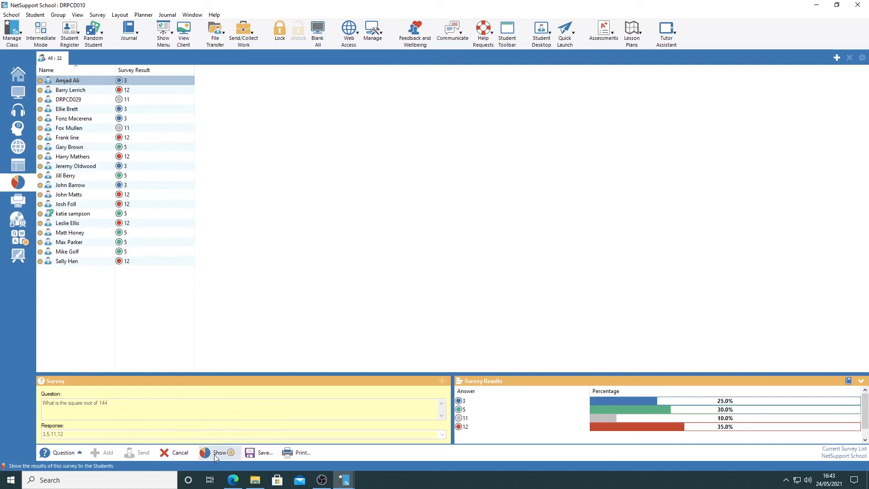
pyautogui.click(256, 453)
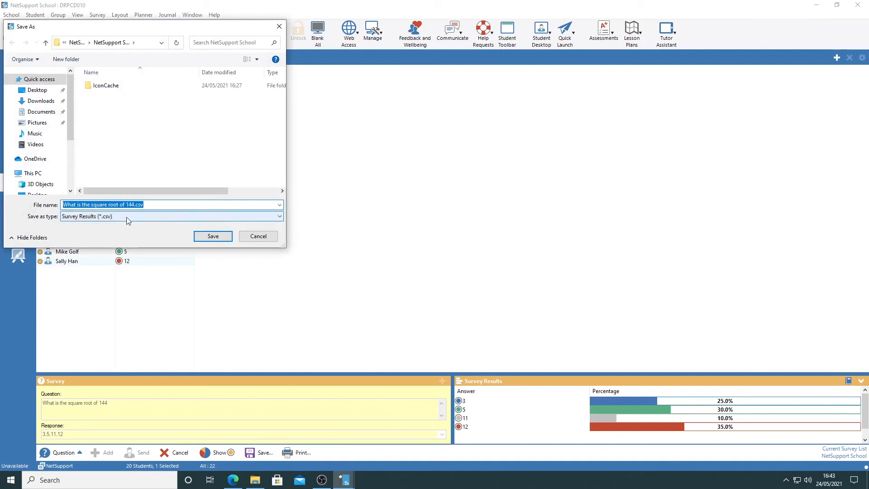
pyautogui.click(248, 241)
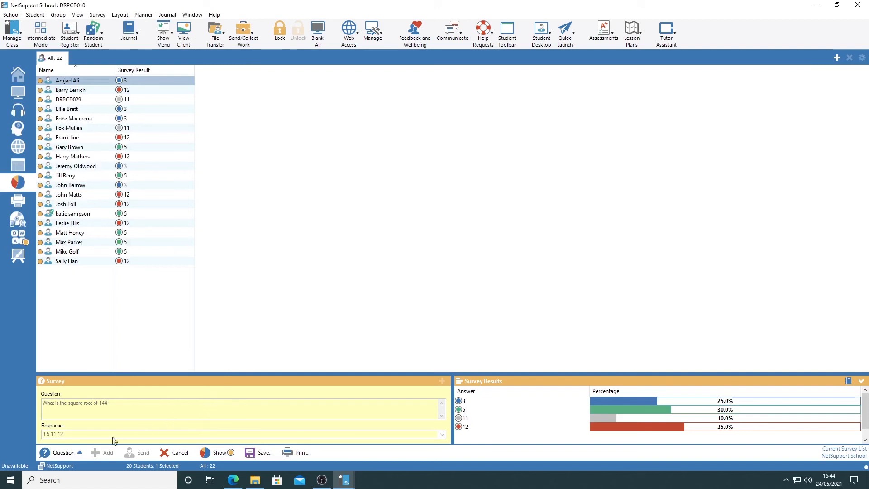
# Choose the prepared question "Will you be telling others about today?" from the survey list
pyautogui.click(76, 453)
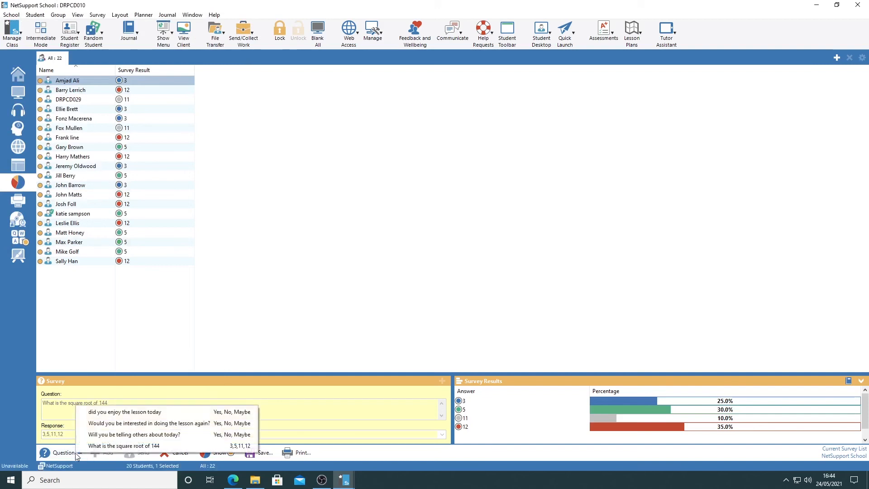
pyautogui.click(103, 435)
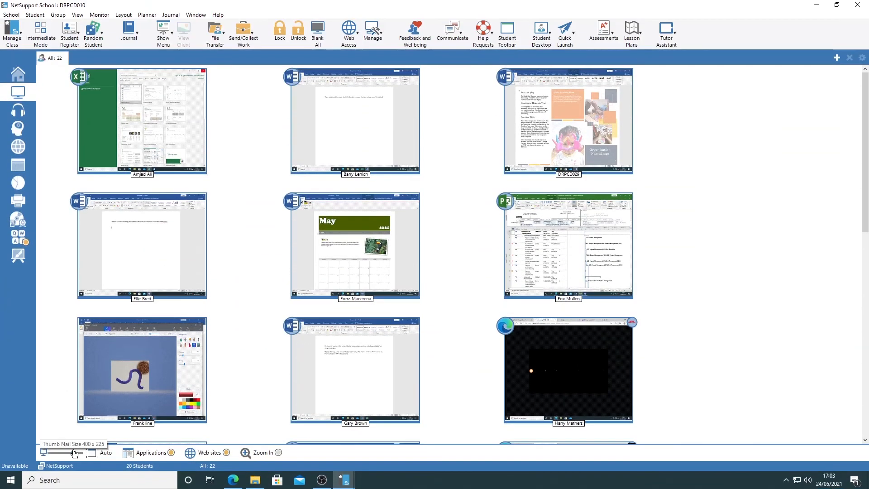
# Shrink the student thumbnails in the monitoring view to five per row
pyautogui.moveTo(74, 453); pyautogui.dragTo(72, 452)
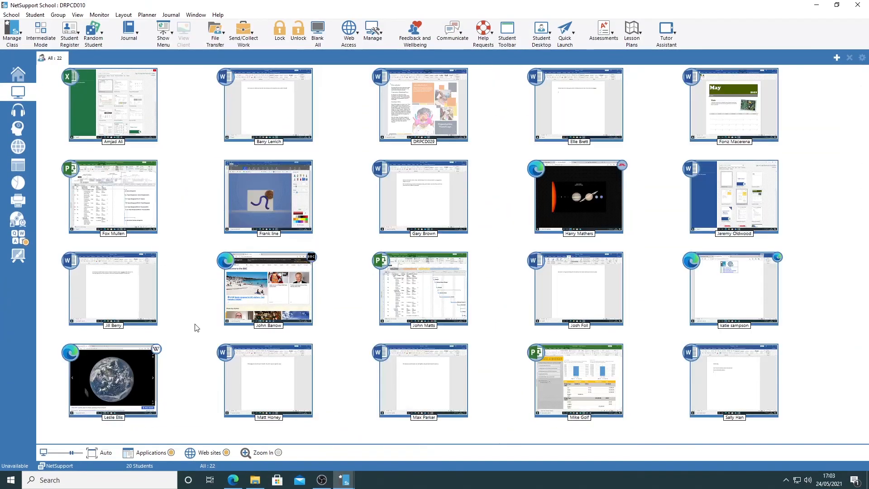
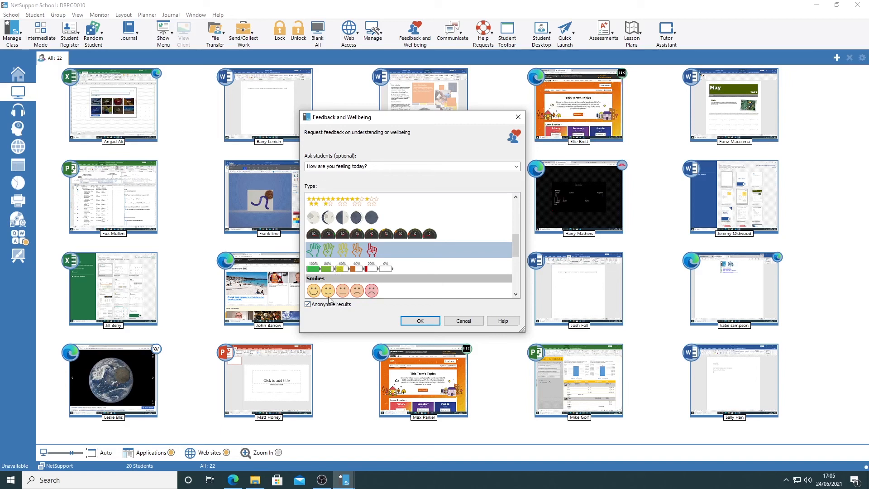
# Send students the anonymous feedback question "How are you feeling today?" with the five-hand rating scale and review the list of responses
pyautogui.click(418, 321)
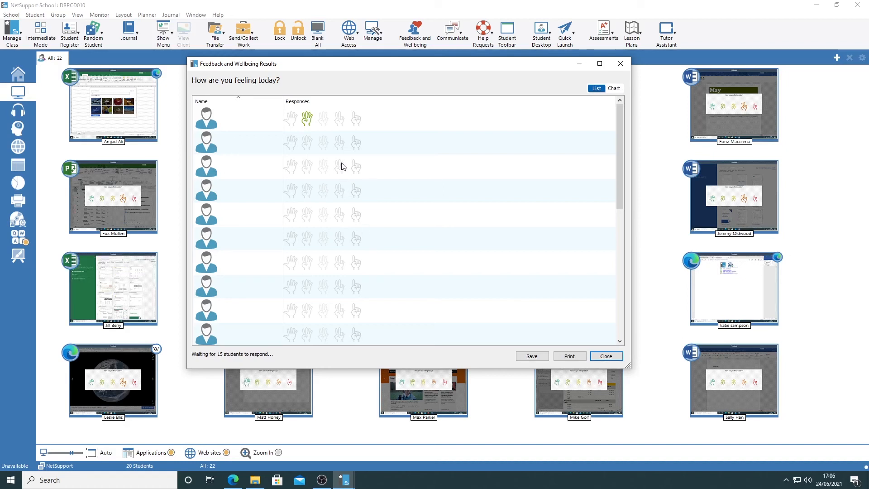
pyautogui.scroll(-3, 328, 200)
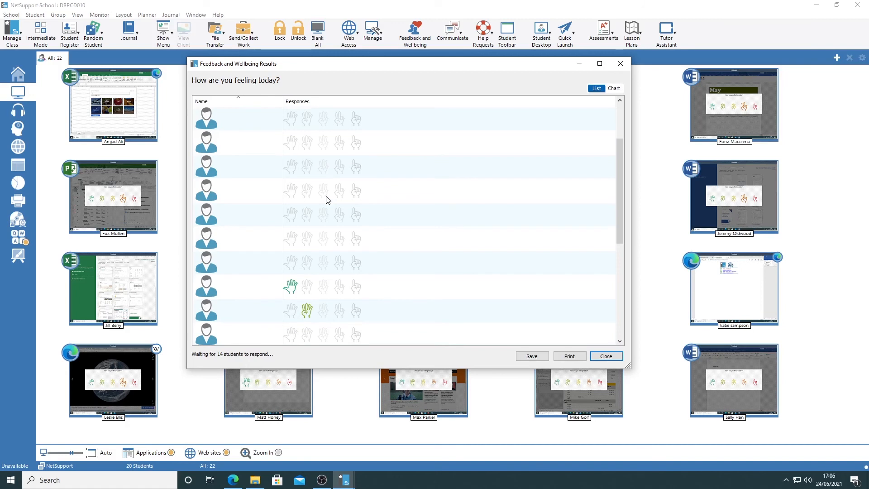
pyautogui.scroll(-2, 315, 220)
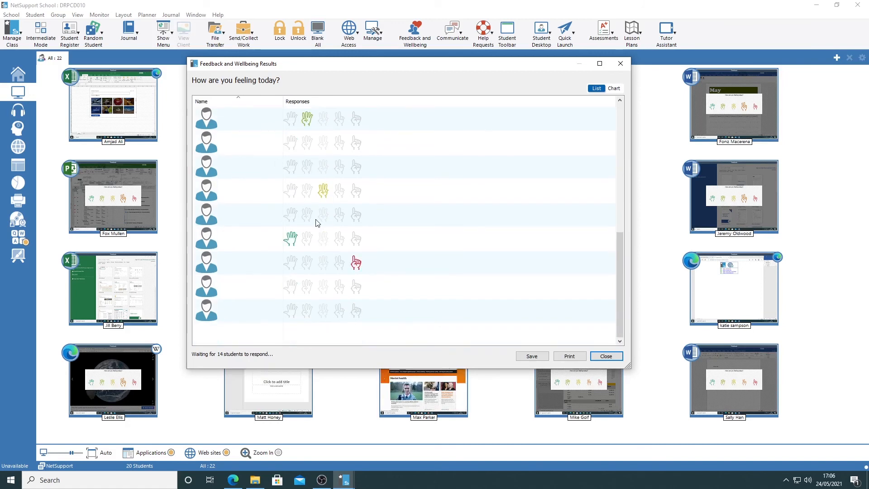
pyautogui.scroll(5, 317, 222)
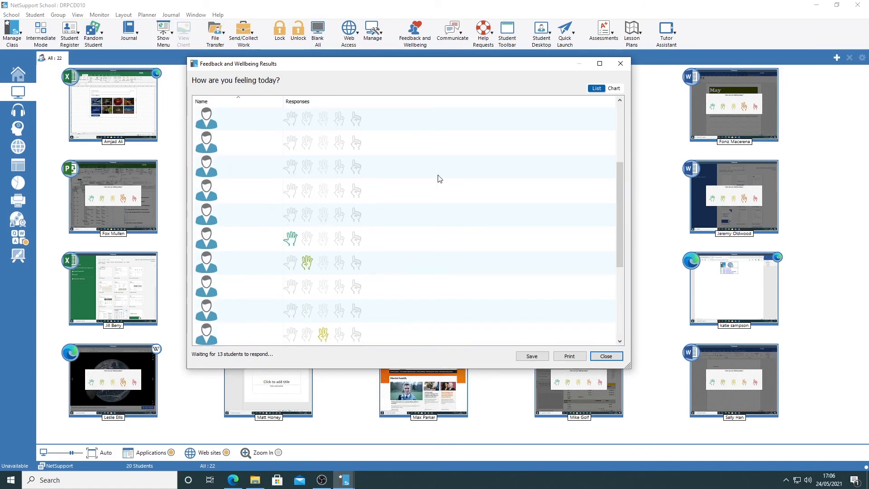
# Show the feedback results as a chart, examine the option to save it as an image file, and close the results
pyautogui.click(614, 88)
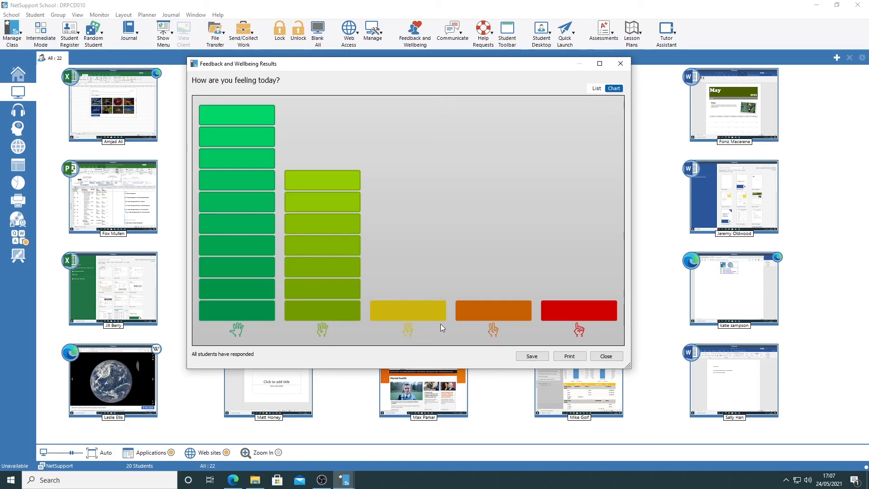
pyautogui.click(530, 357)
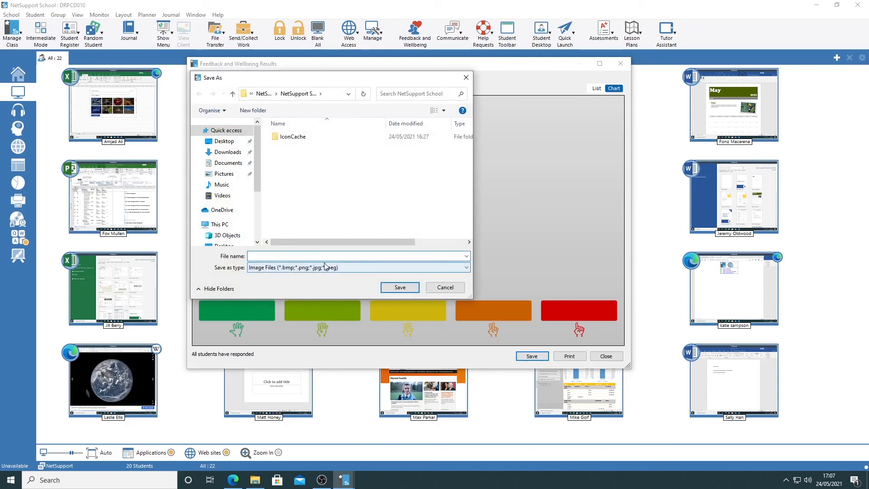
pyautogui.click(429, 289)
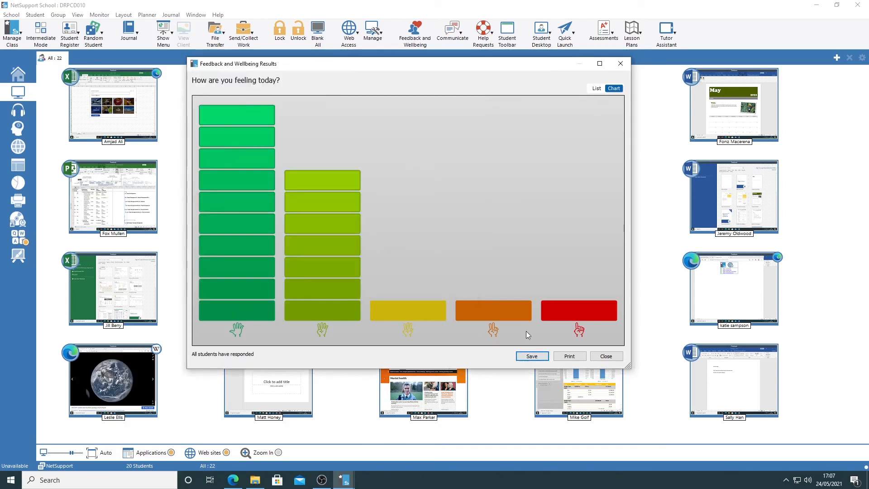
pyautogui.click(604, 357)
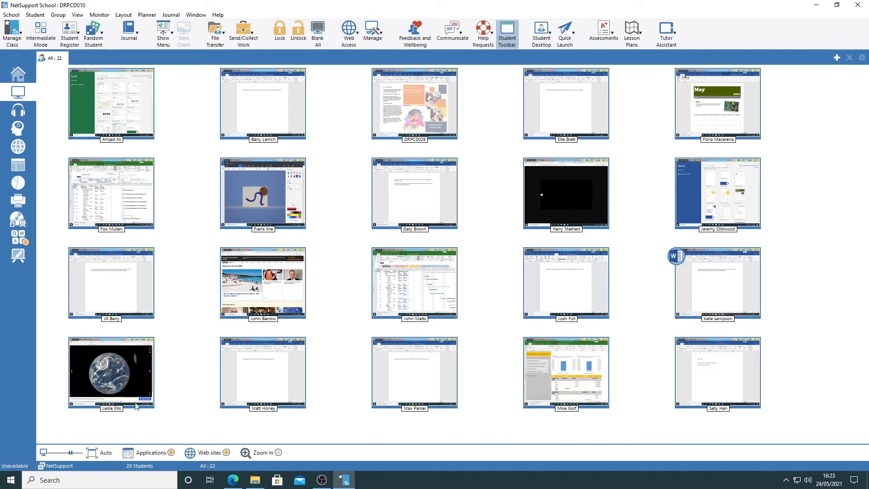
# Enlarge the student thumbnails to two per row, and hide and restore the student toolbar on their screens
pyautogui.moveTo(72, 453); pyautogui.dragTo(78, 453)
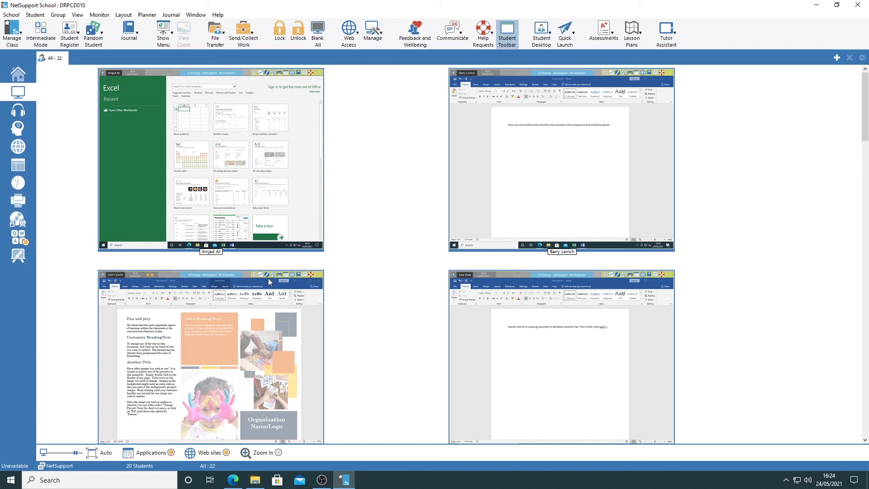
pyautogui.moveTo(305, 277)
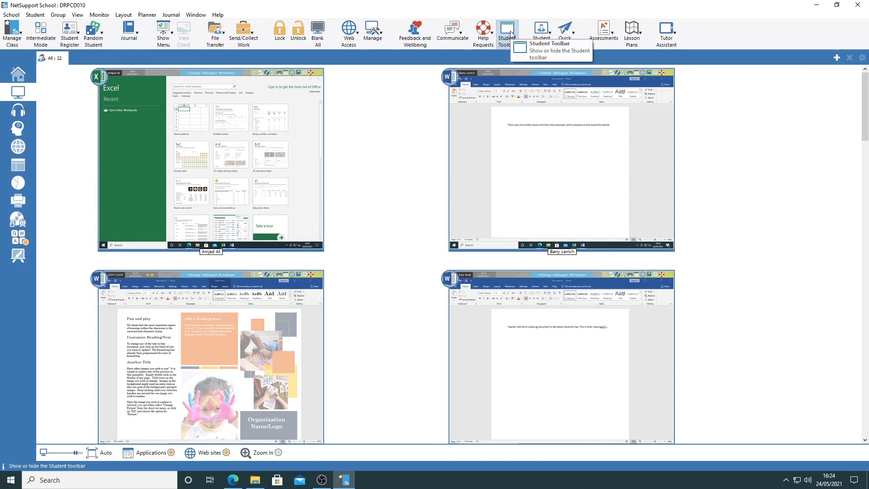
pyautogui.click(511, 34)
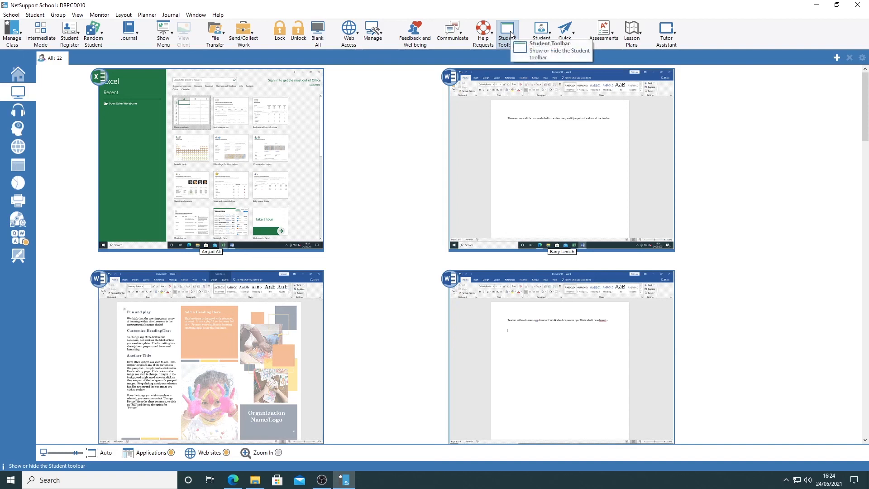
pyautogui.click(511, 34)
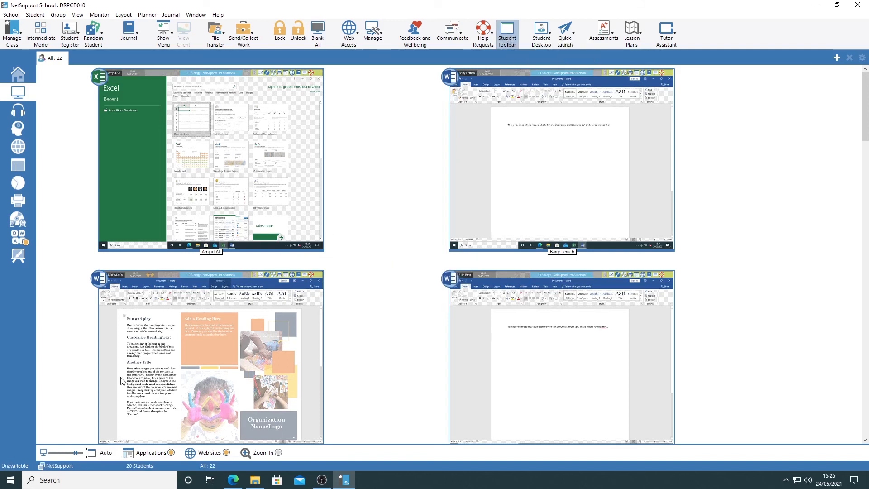
# Shrink the thumbnails to five per row, and view the screen and lesson objectives of the last student in the third row
pyautogui.moveTo(75, 453); pyautogui.dragTo(69, 453)
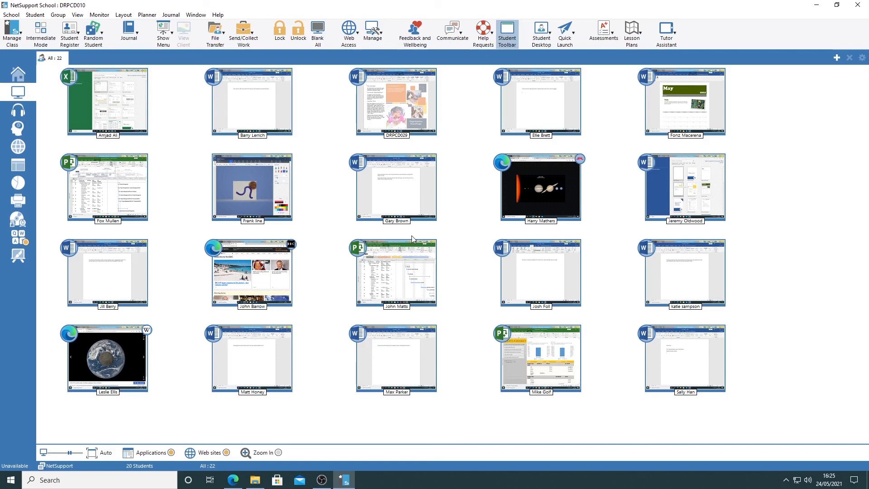
pyautogui.doubleClick(685, 277)
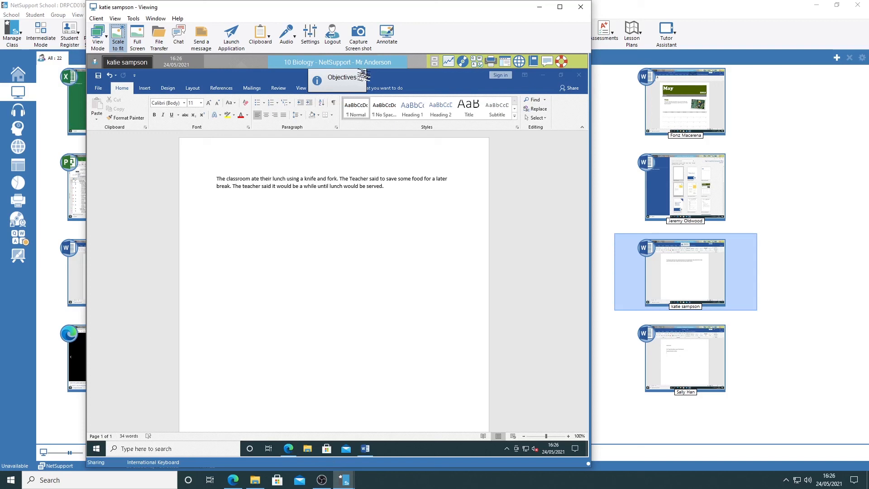
pyautogui.click(364, 74)
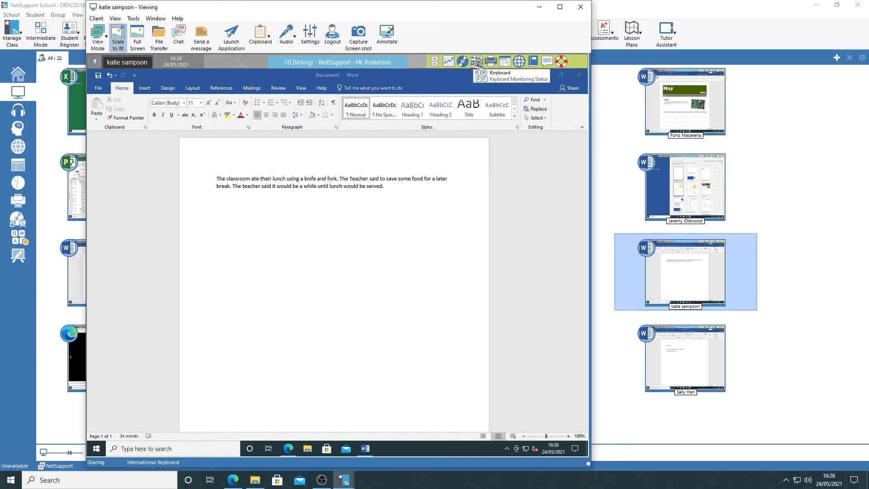
# Examine the keyboard monitoring target words, the print queue and the approved websites through the toolbar on the student's screen
pyautogui.click(476, 61)
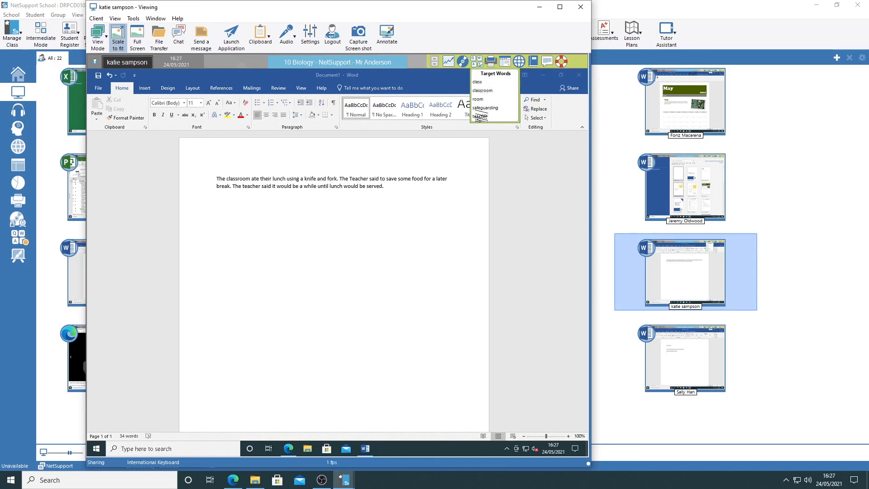
pyautogui.click(478, 62)
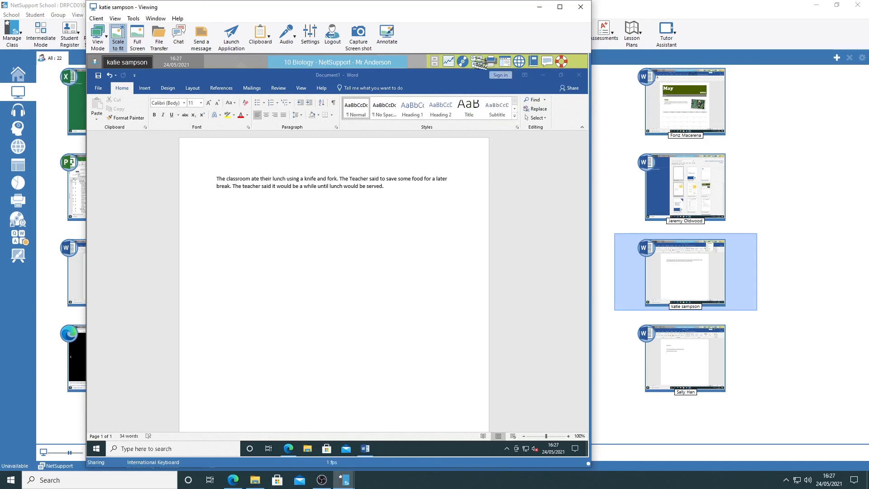
pyautogui.click(492, 62)
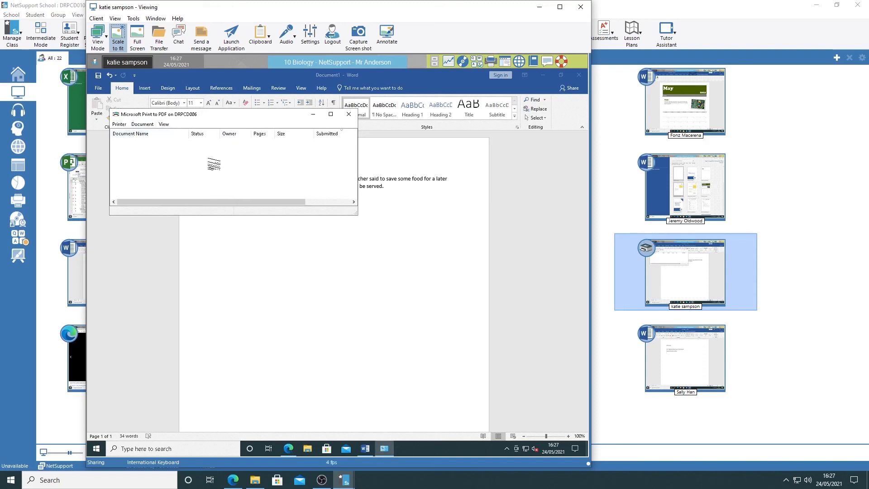
pyautogui.click(349, 114)
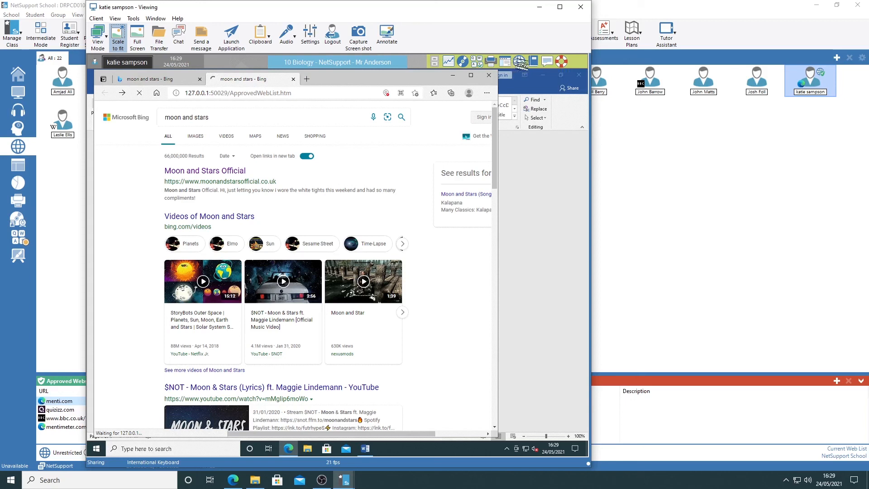
pyautogui.click(520, 62)
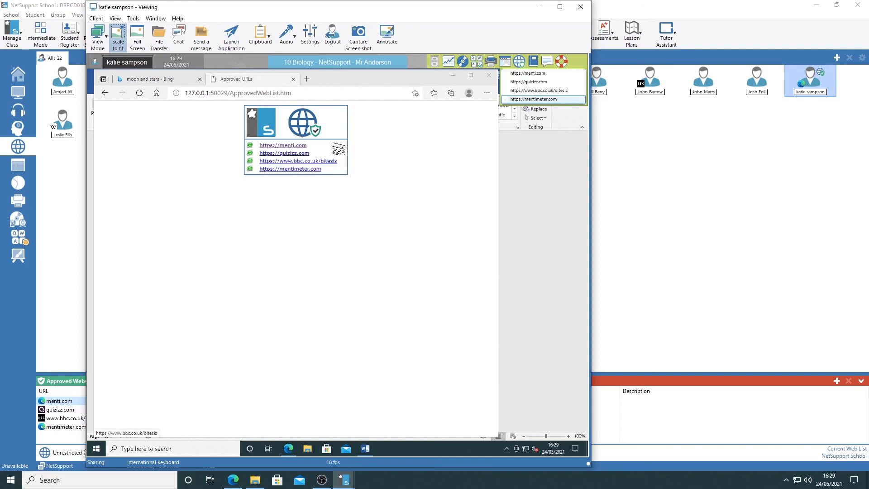
pyautogui.click(519, 60)
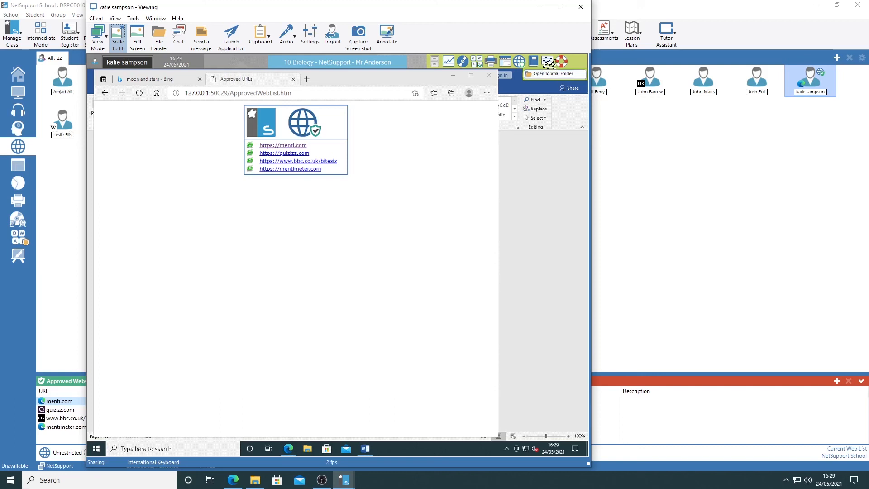
# Request a student chat and send "HI Sir - I am a bit lost in finding my work book - so I don't know what to finish my story"
pyautogui.click(548, 62)
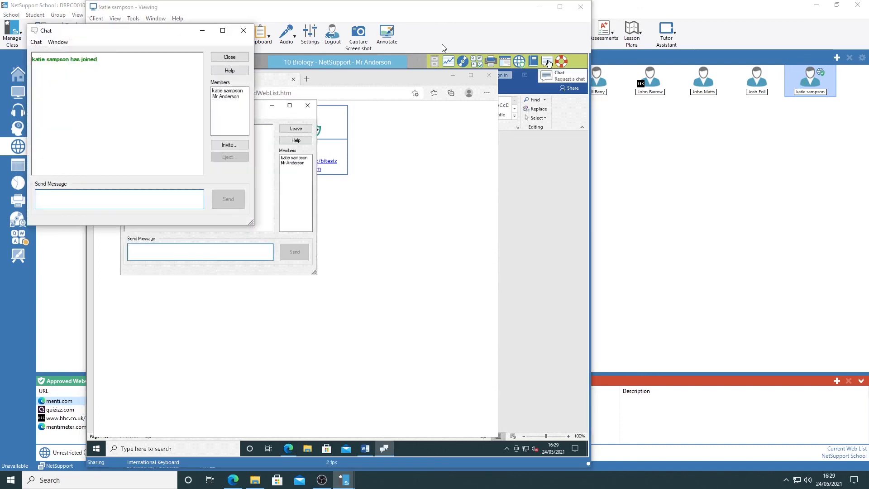
pyautogui.moveTo(124, 32); pyautogui.dragTo(654, 93)
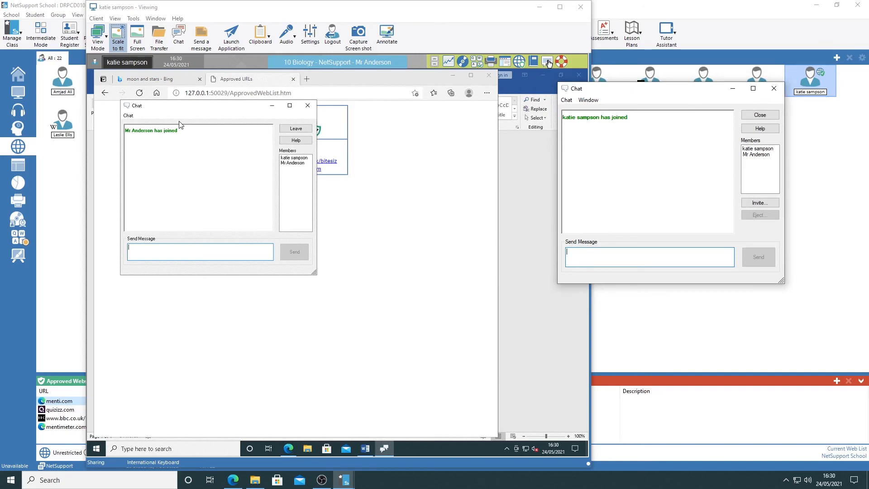
pyautogui.write("HI Sir - I am a bit lost in finding my work book - so I don't know what to finish my story")
pyautogui.press('Return')
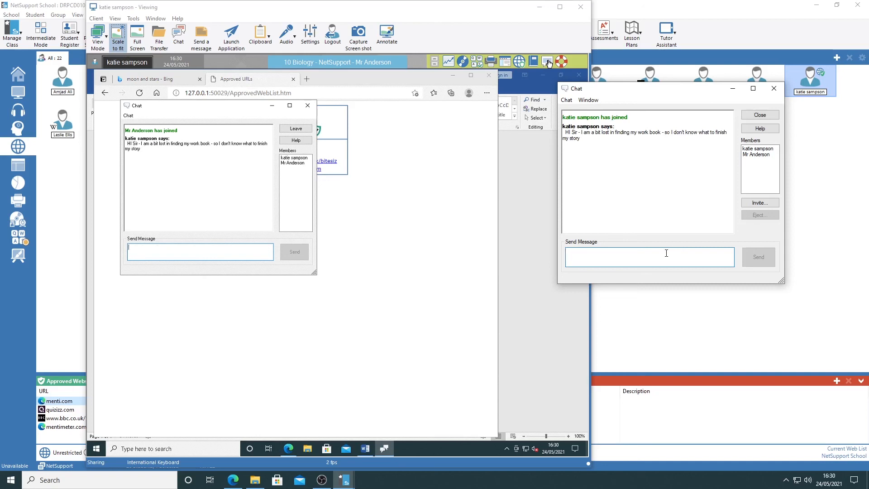
# Reply to the student from the teacher's chat window with "Dont worry i'll be there soon"
pyautogui.write('Dont worry i')
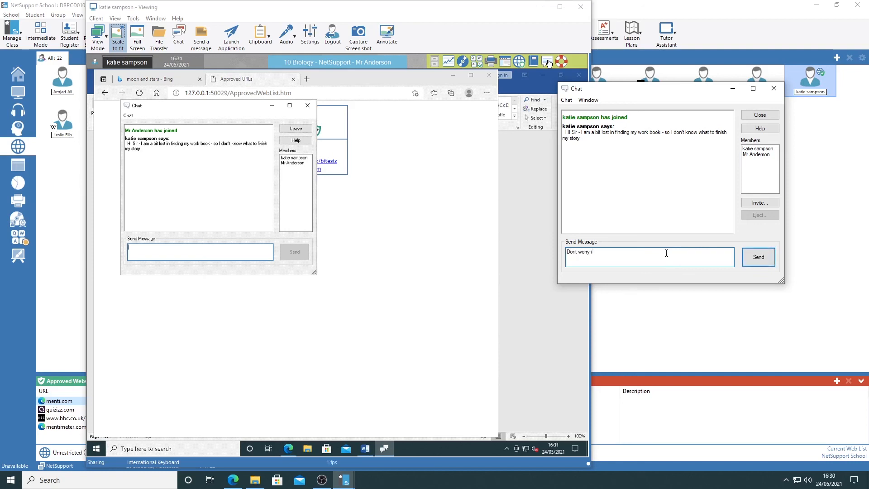
pyautogui.write("'ll be there soomn")
pyautogui.press('BackSpace')
pyautogui.press('BackSpace')
pyautogui.write('n')
pyautogui.click(746, 262)
# Send "Thank you sir" as the student's answer and close the chat session
pyautogui.write('Thank you sir')
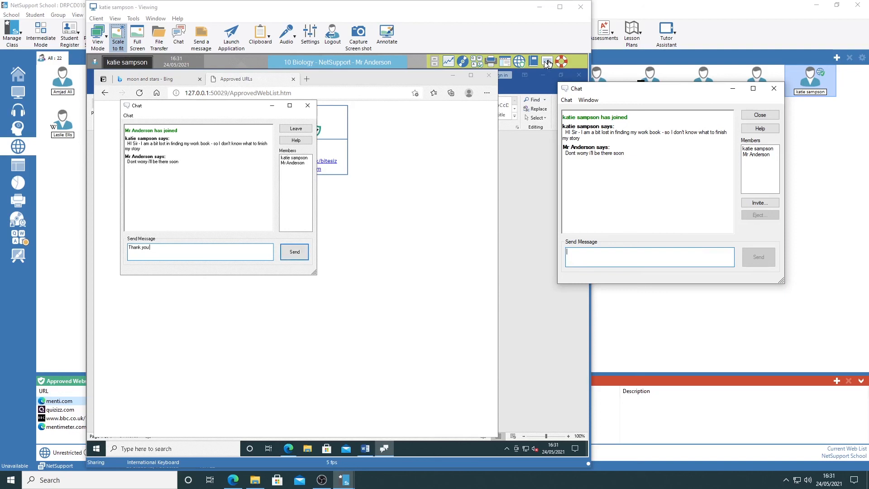
pyautogui.press('Return')
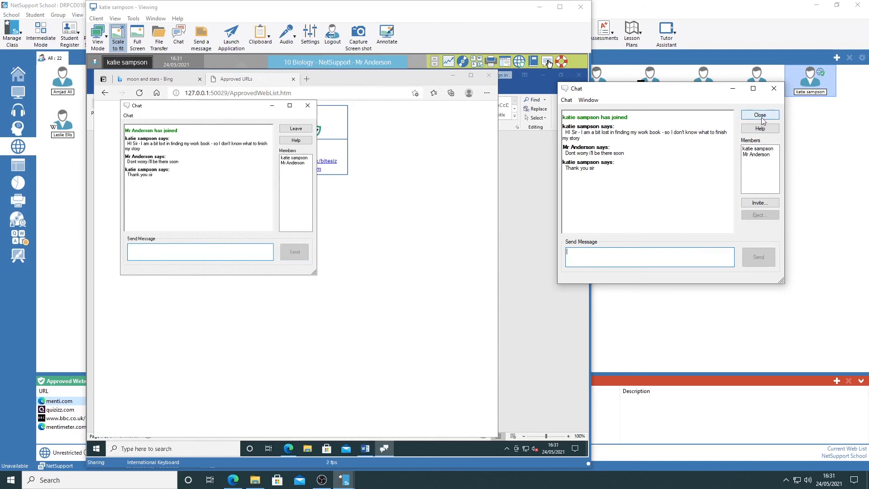
pyautogui.click(760, 116)
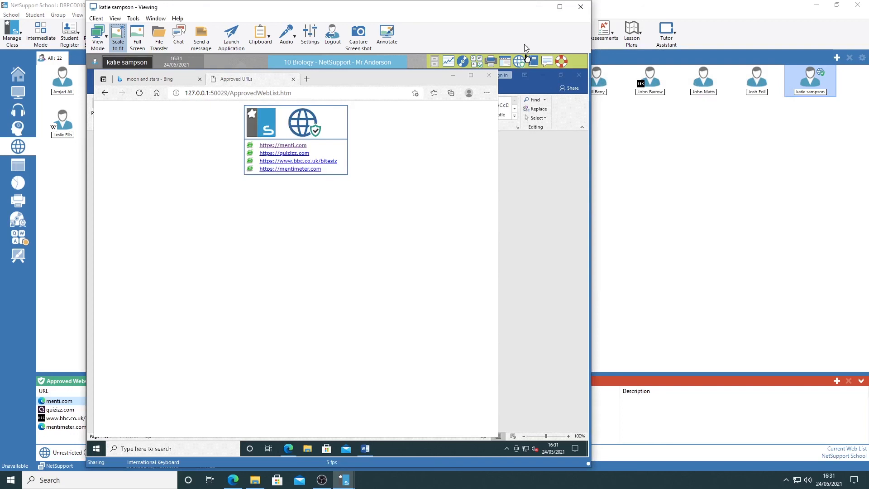
# Submit a help request from the student's toolbar saying a classmate has taken their pencil, with the teacher alert set to Urgent Help
pyautogui.click(561, 62)
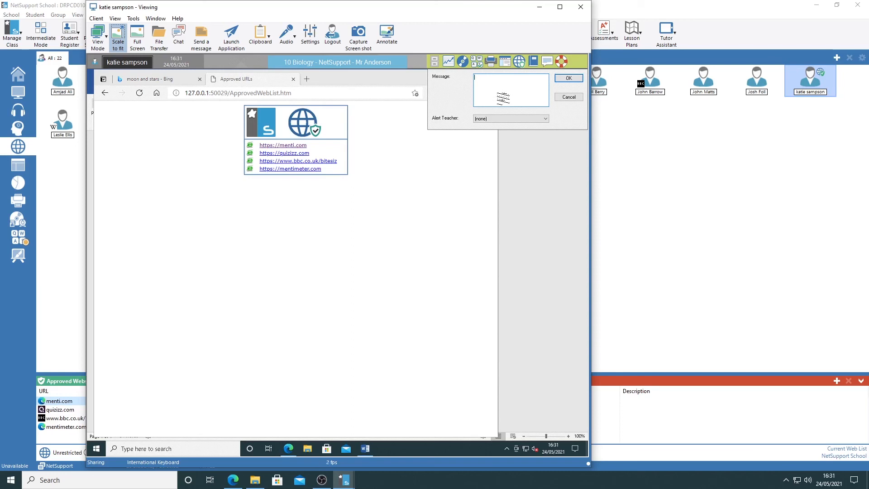
pyautogui.write('Help Sir. David has taken my pencil')
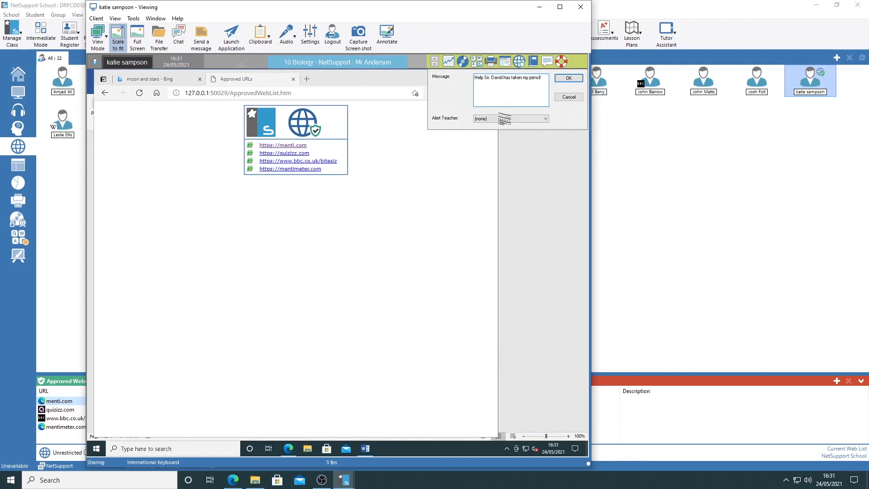
pyautogui.click(495, 119)
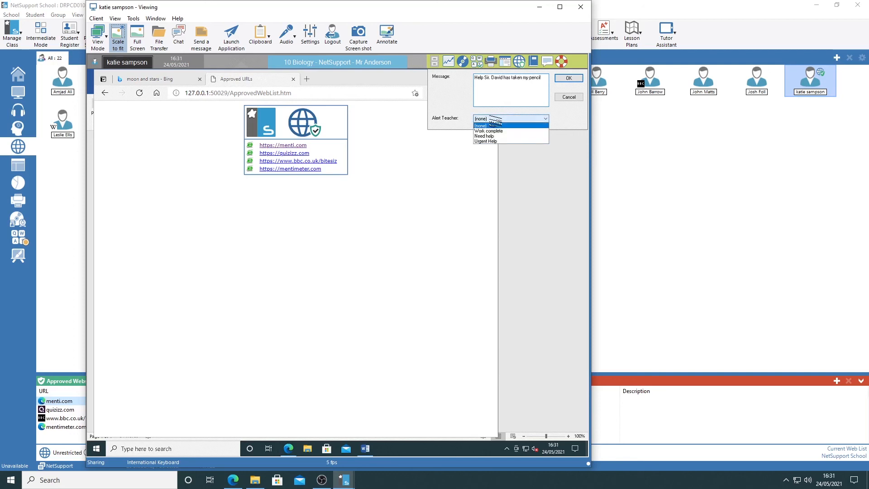
pyautogui.click(498, 141)
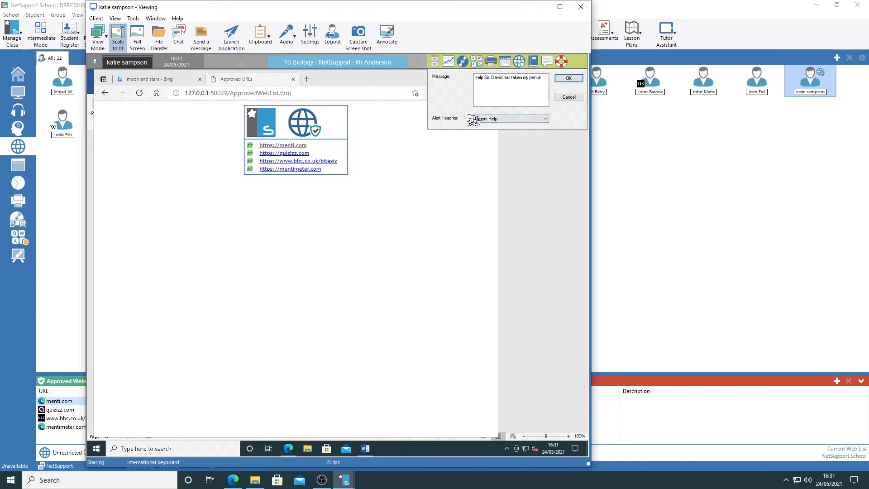
pyautogui.click(572, 80)
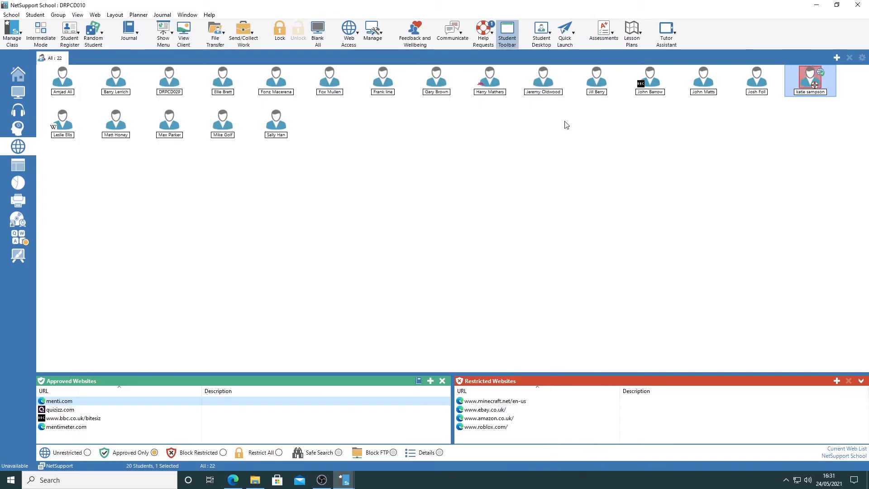
# Show the list of students requesting help in the tutor console
pyautogui.moveTo(494, 77)
pyautogui.click(484, 29)
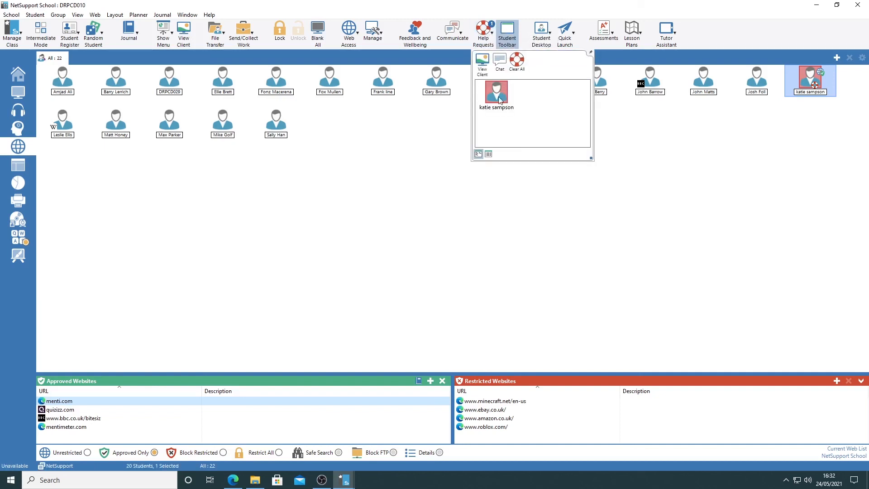
# Check the student's help request details and view all student screens as monitor thumbnails with the help requests list closed
pyautogui.moveTo(496, 99)
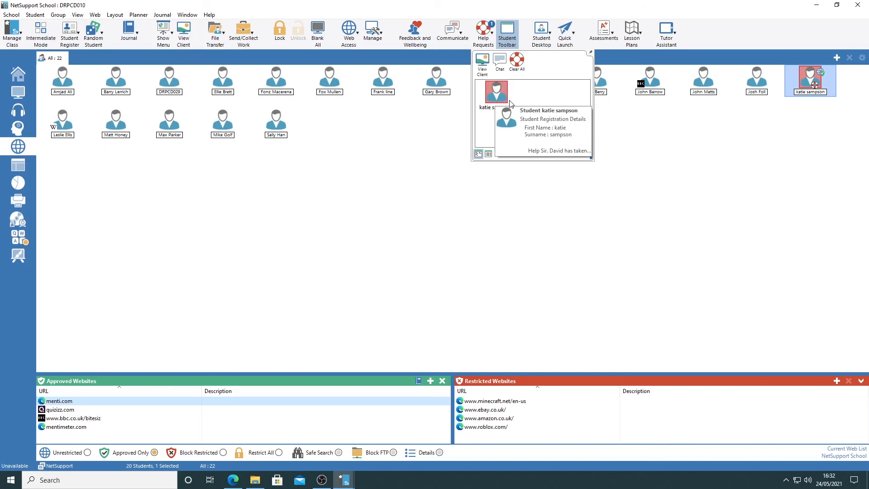
pyautogui.click(737, 128)
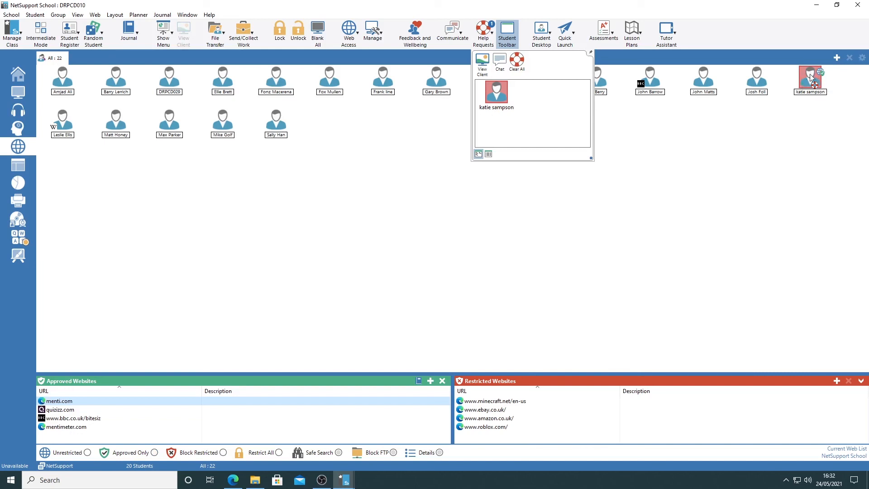
pyautogui.click(18, 94)
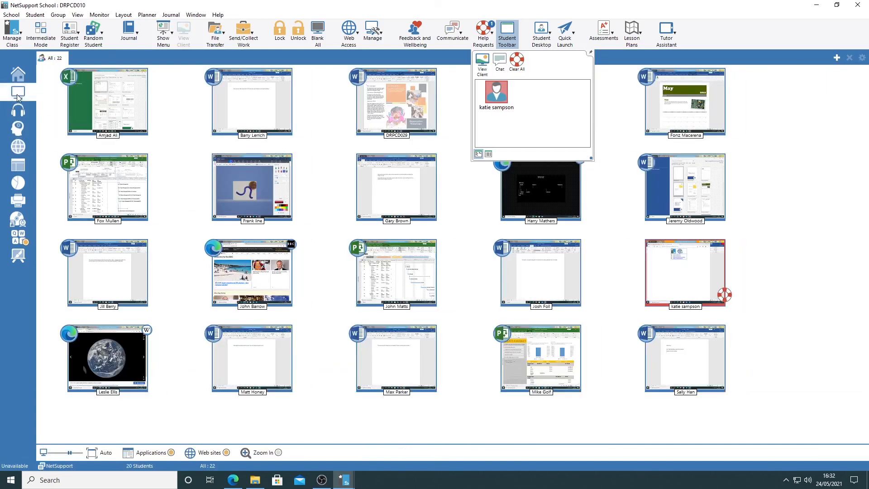
pyautogui.click(483, 32)
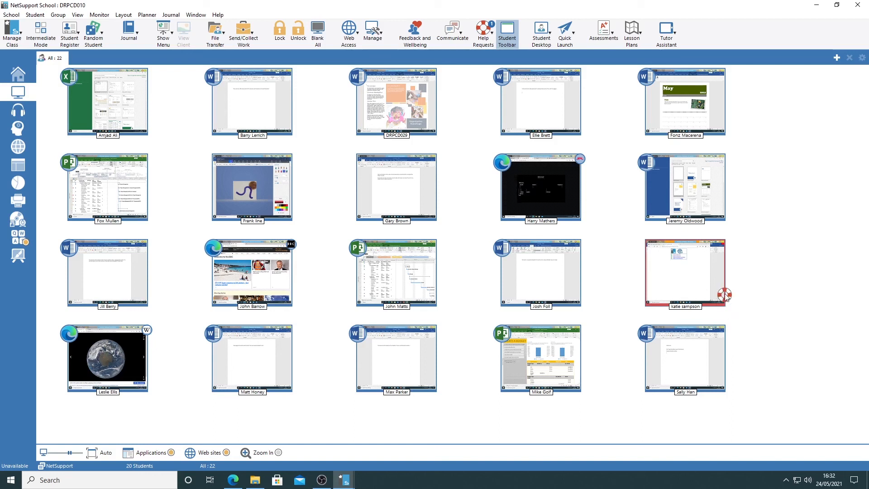
pyautogui.moveTo(727, 299)
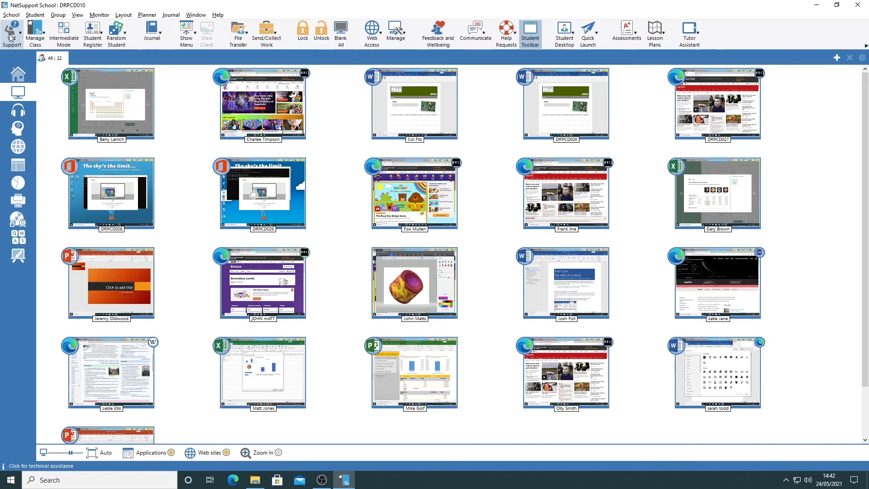
# Send the support message "Help!" to the technician from the tutor console
pyautogui.click(11, 37)
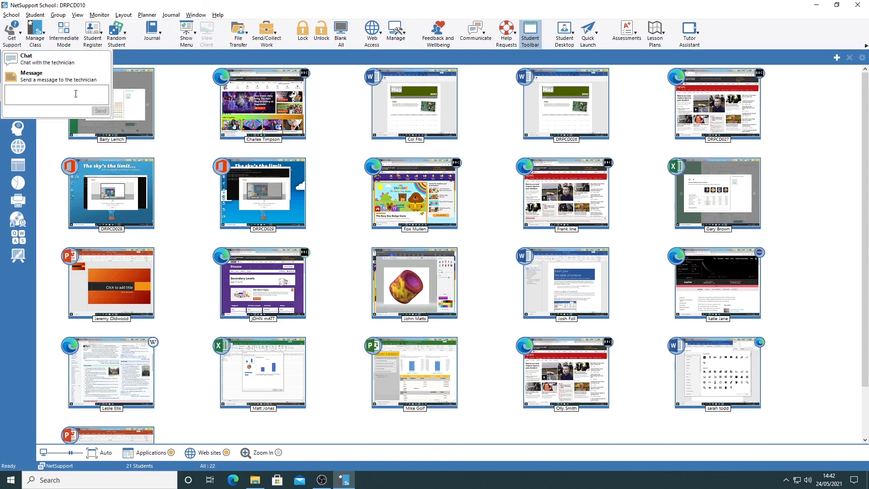
pyautogui.write('Help!')
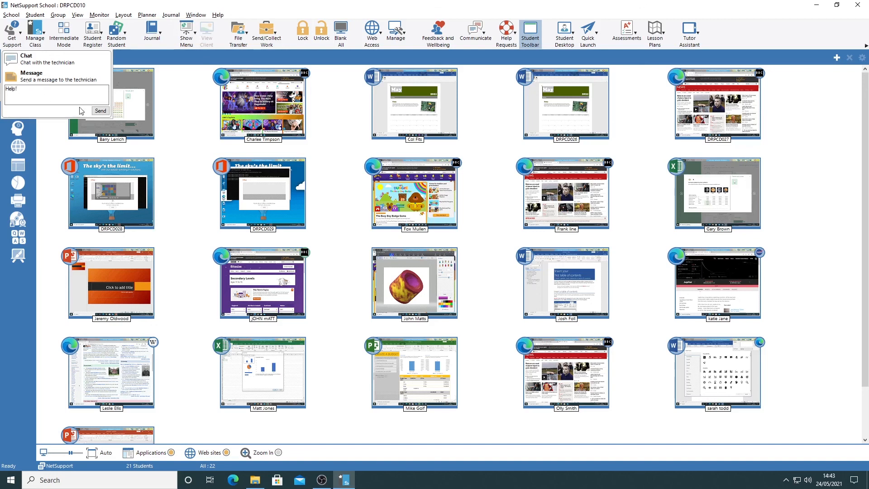
pyautogui.click(100, 111)
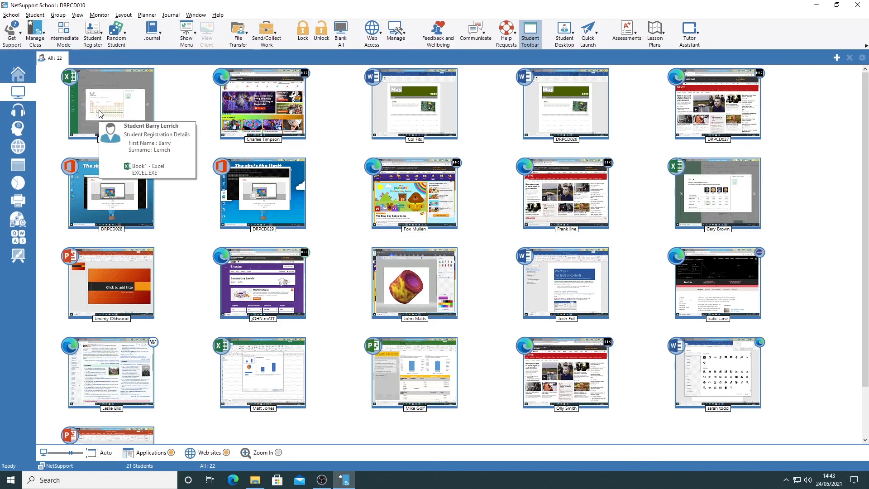
# Send "i need help?" in a new chat with the technician and leave the chat session
pyautogui.click(14, 34)
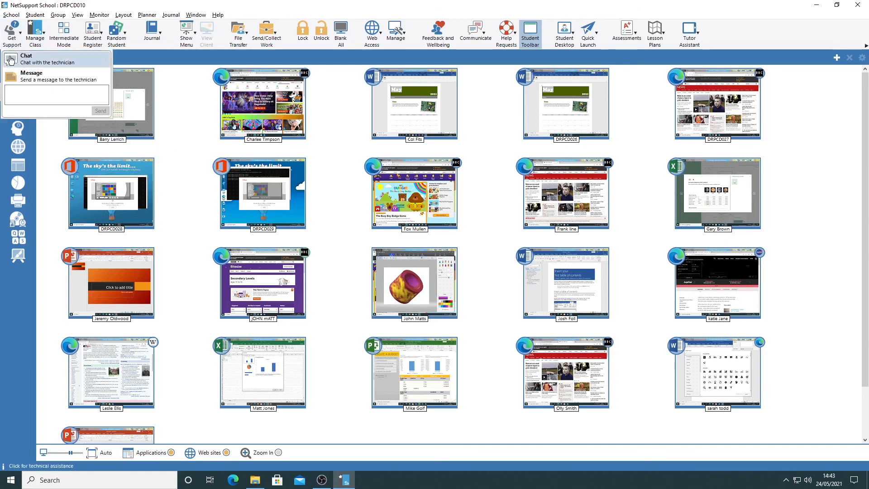
pyautogui.click(63, 63)
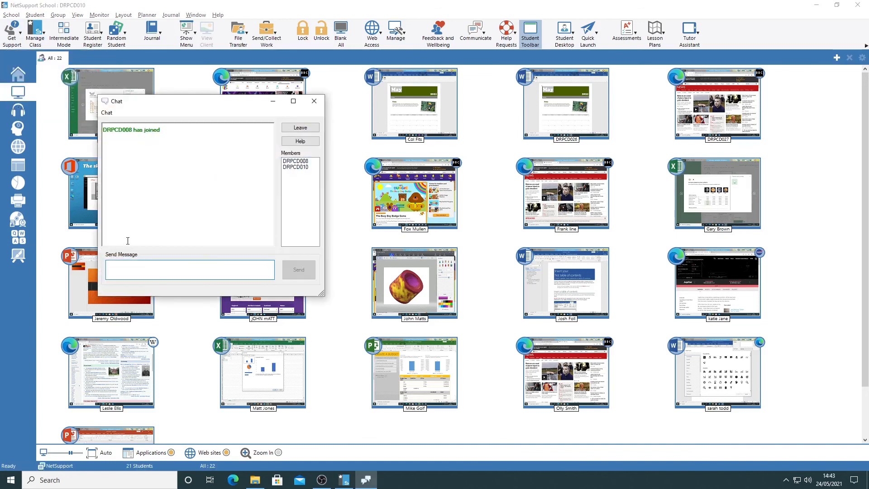
pyautogui.write('i need help?')
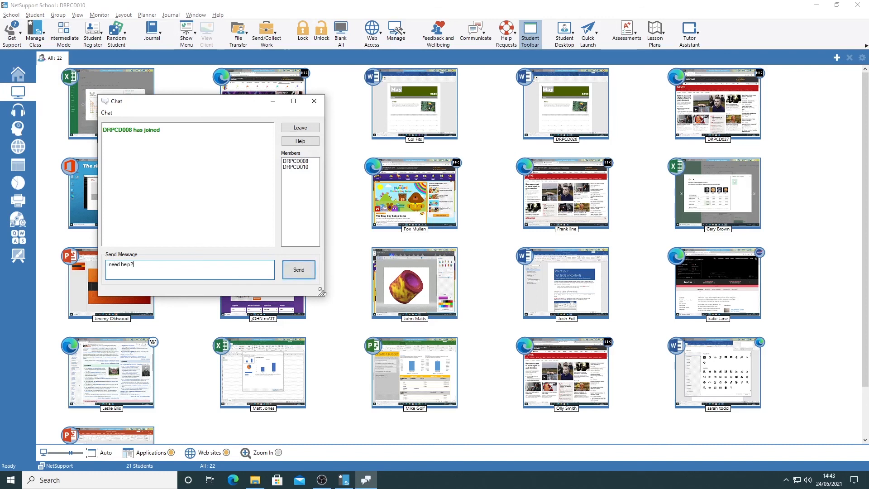
pyautogui.click(308, 274)
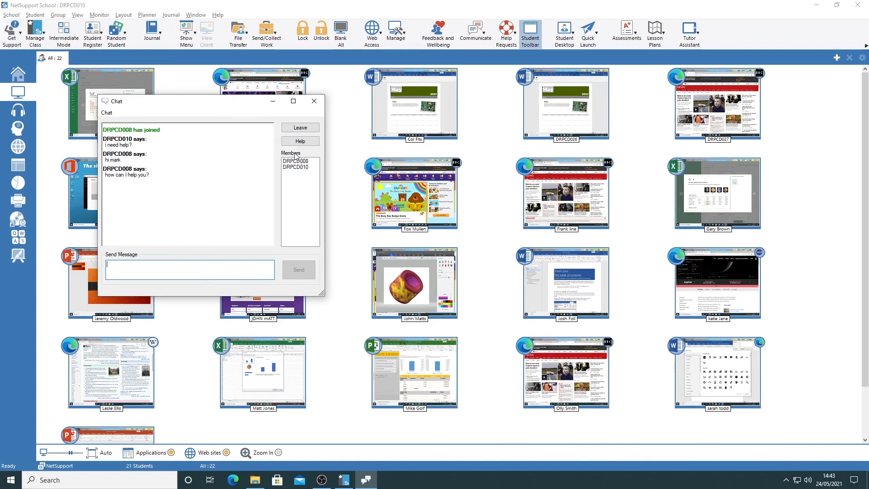
pyautogui.click(299, 129)
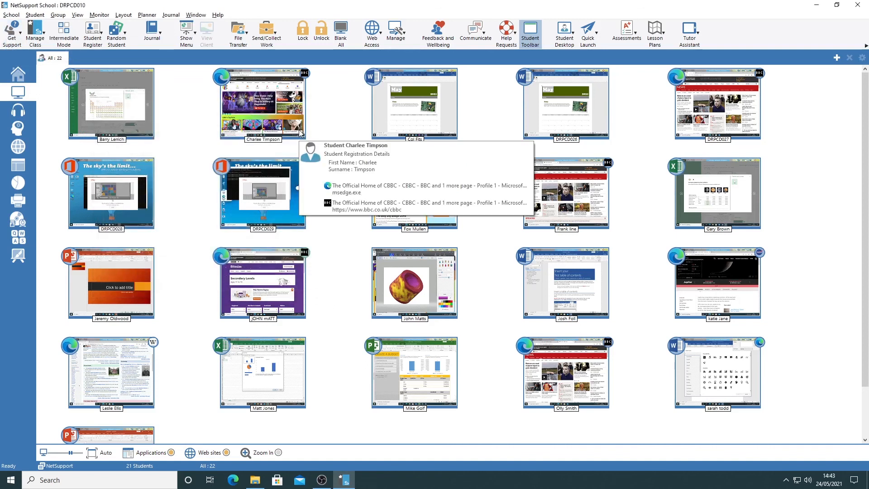